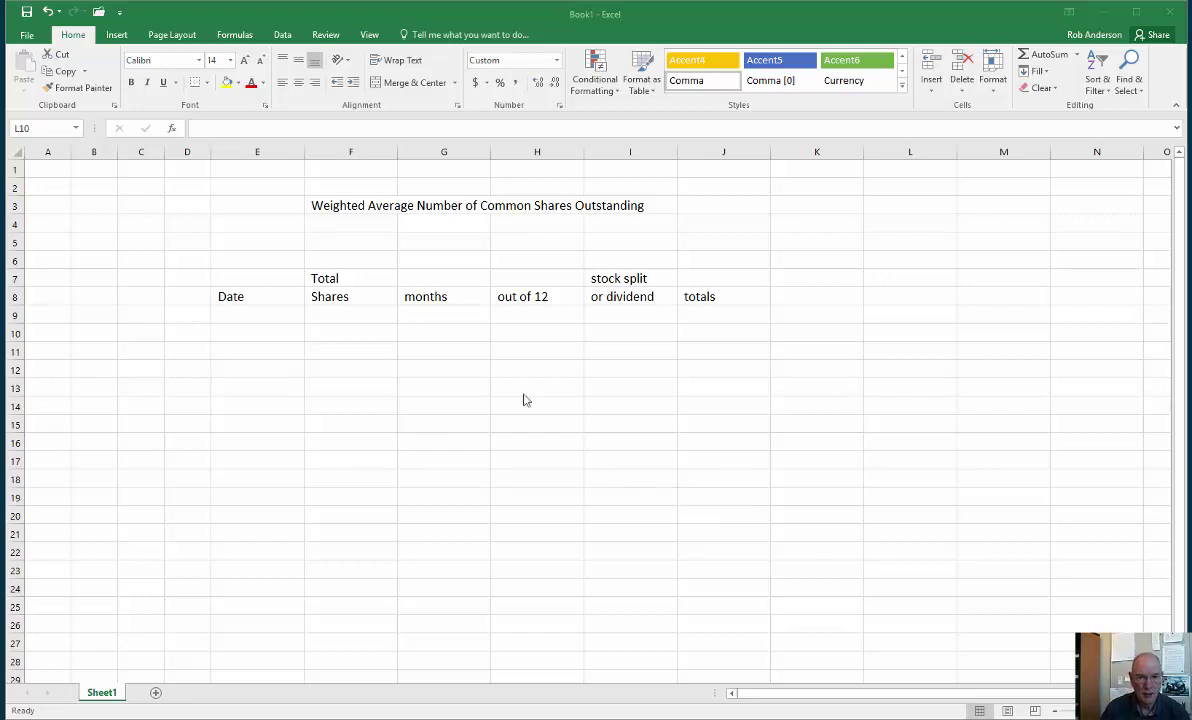
Step: Enter the opening row in row 9 with the text date Jan. 1 and 500000 total shares
click(254, 313)
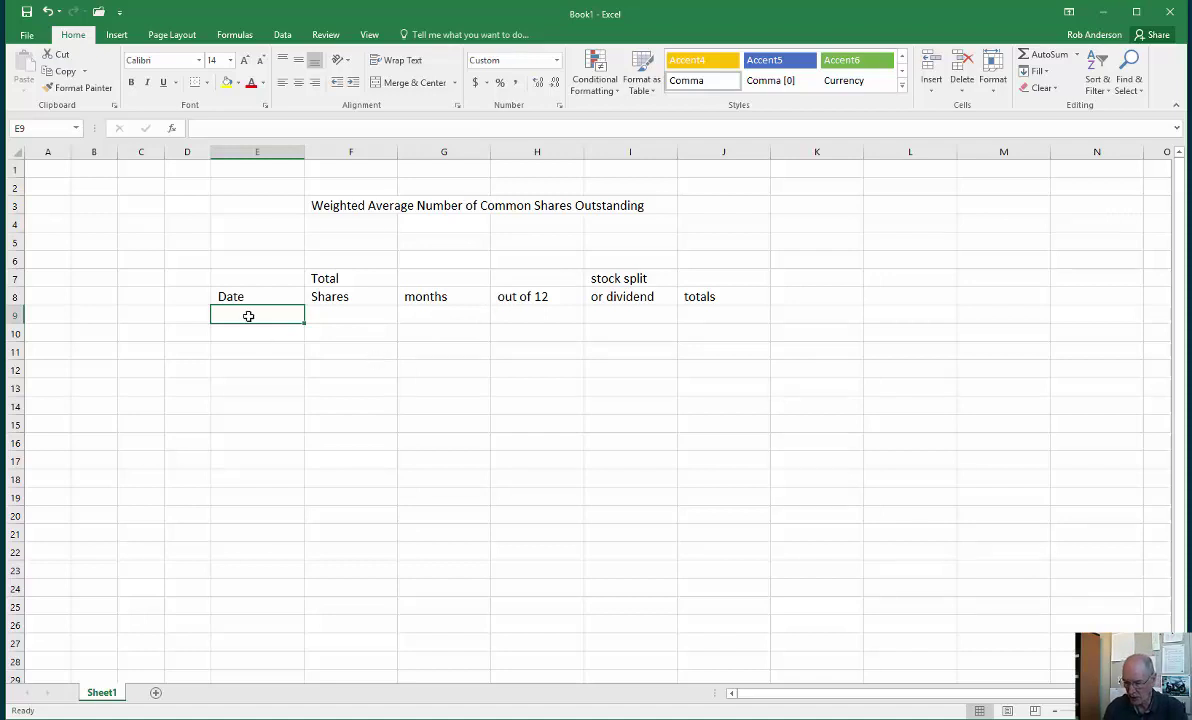
text('Jan)
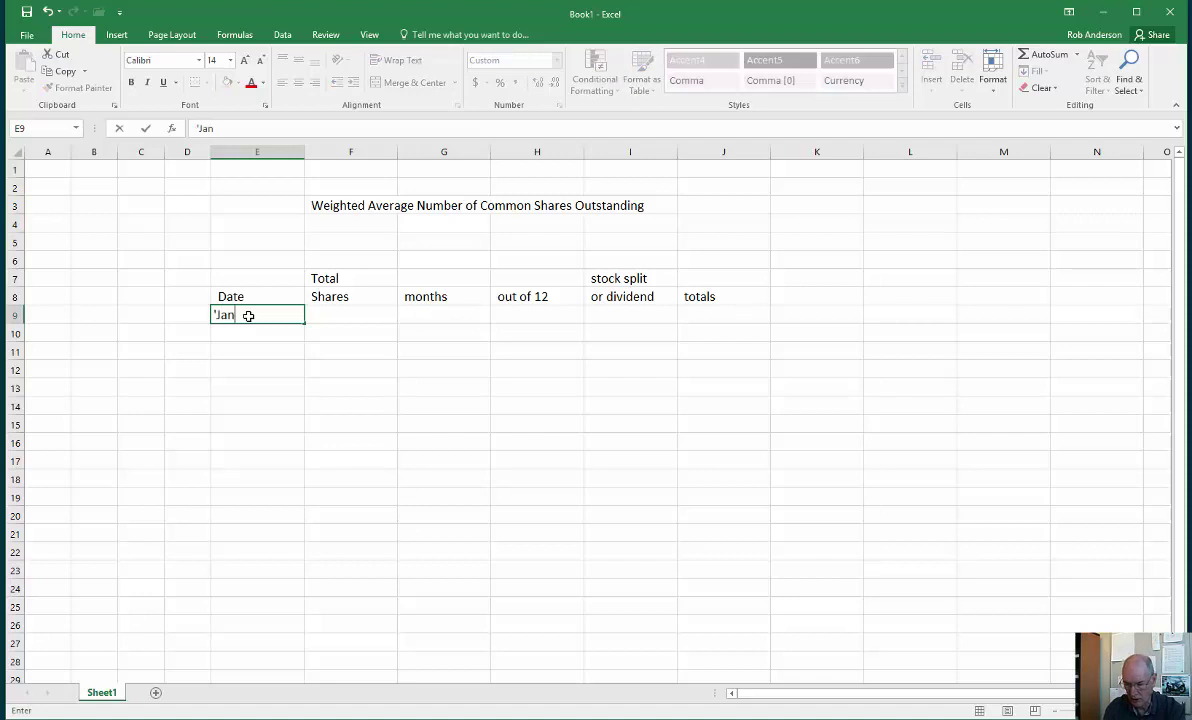
text(. 1)
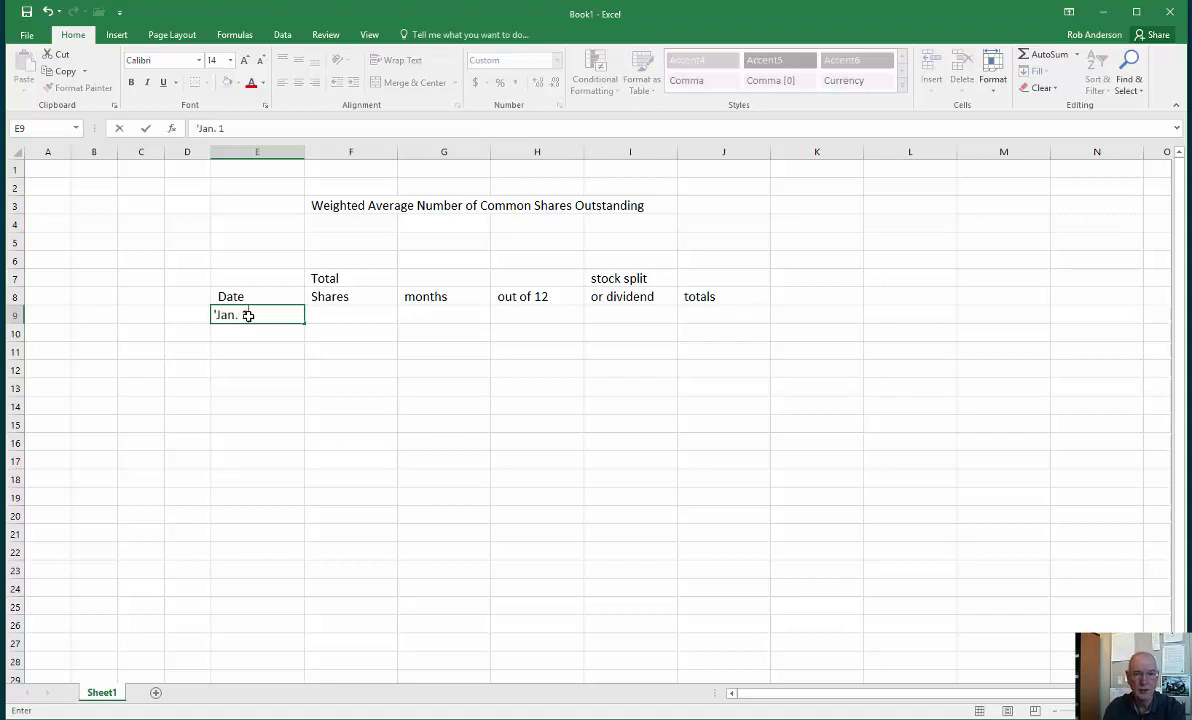
key(Tab)
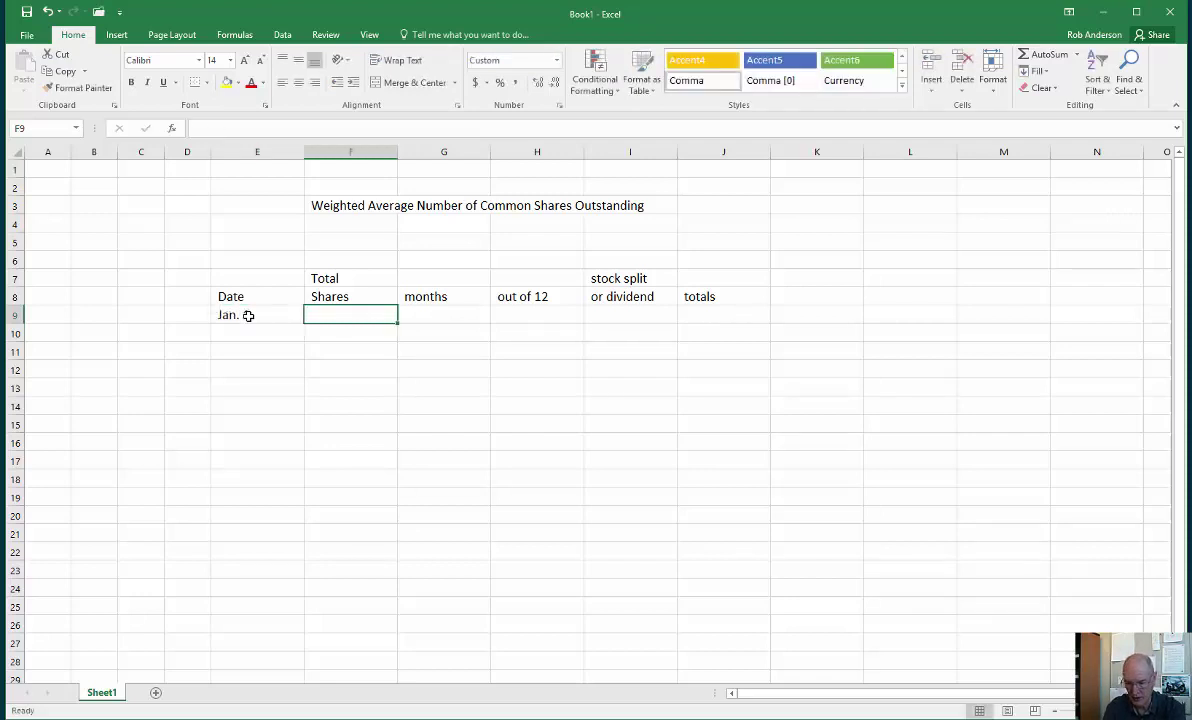
text(500000)
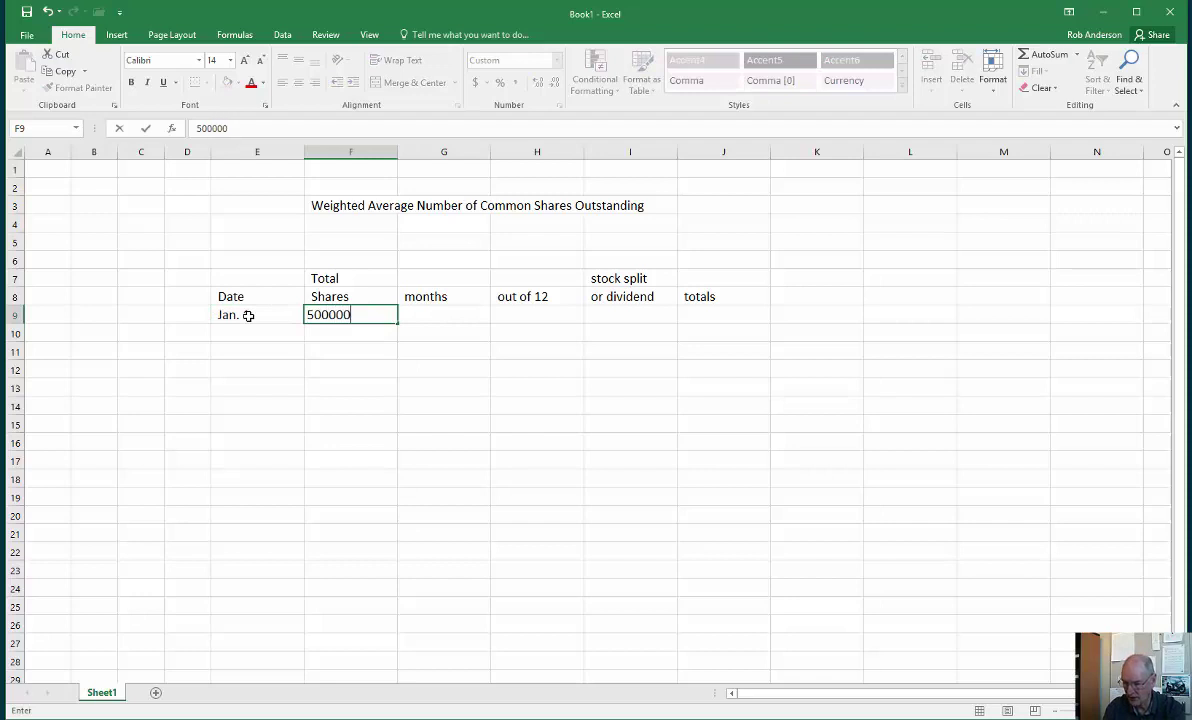
key(Down)
key(Up)
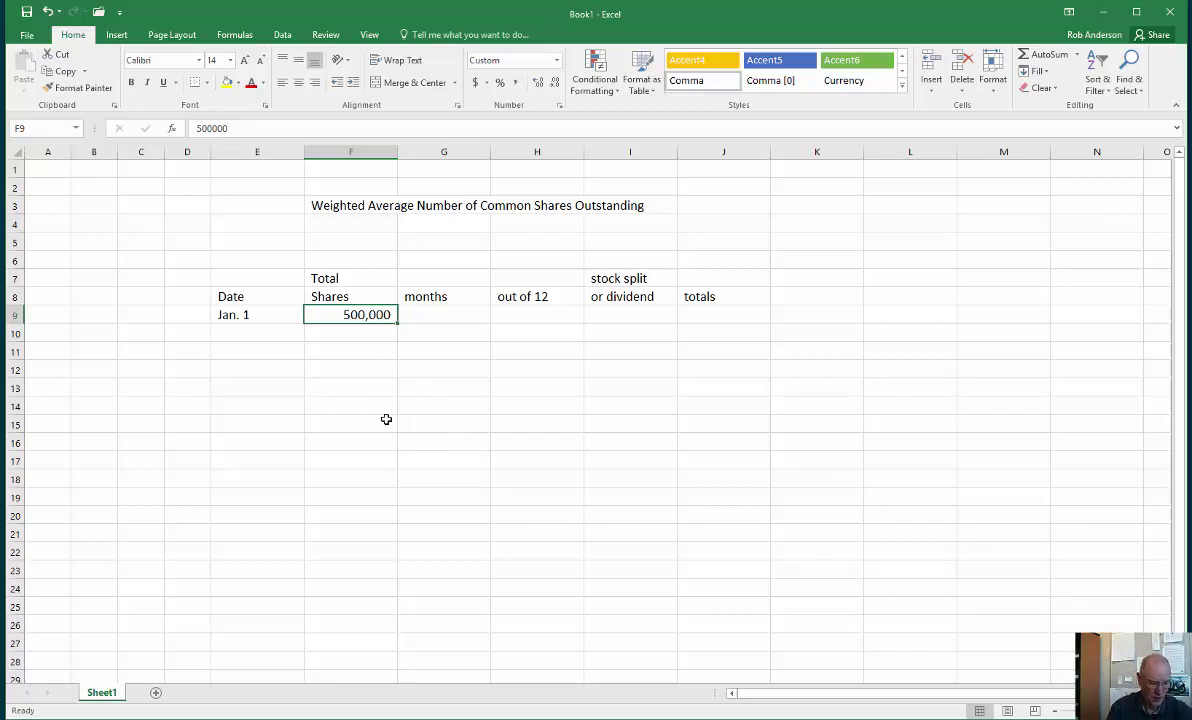
Step: Enter the date Feb. 28 in E10 and label that row "repurchase" in C10
click(248, 333)
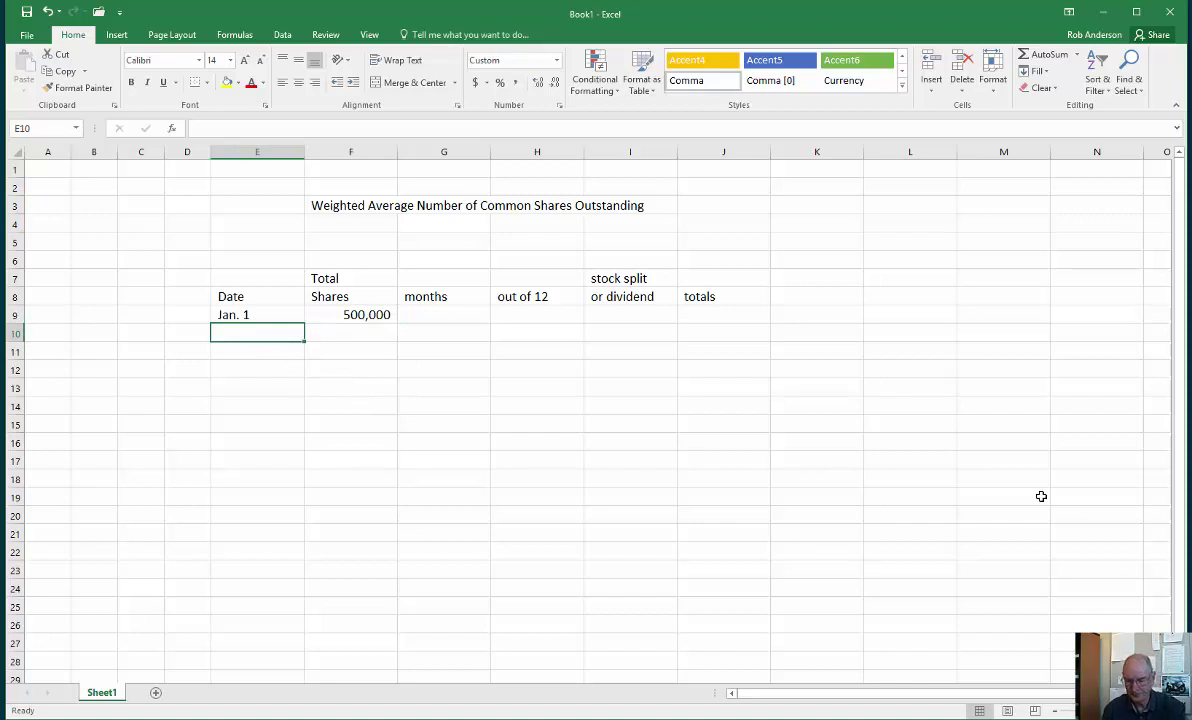
text(Feb. 28)
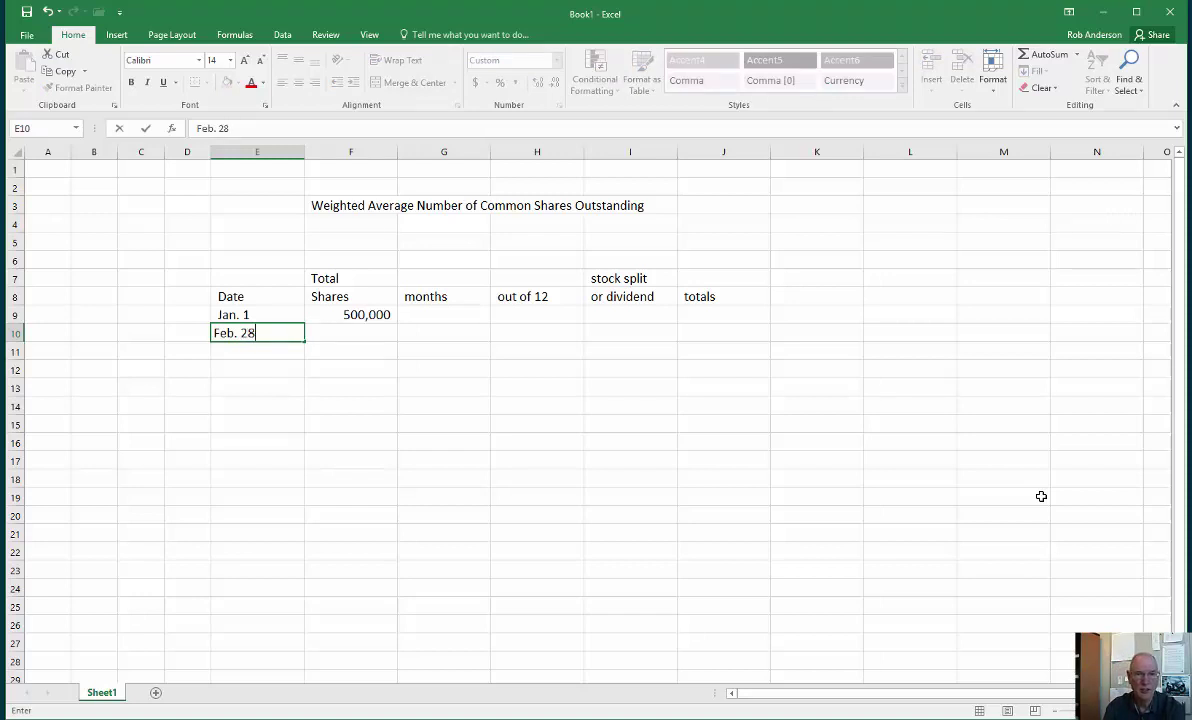
key(Tab)
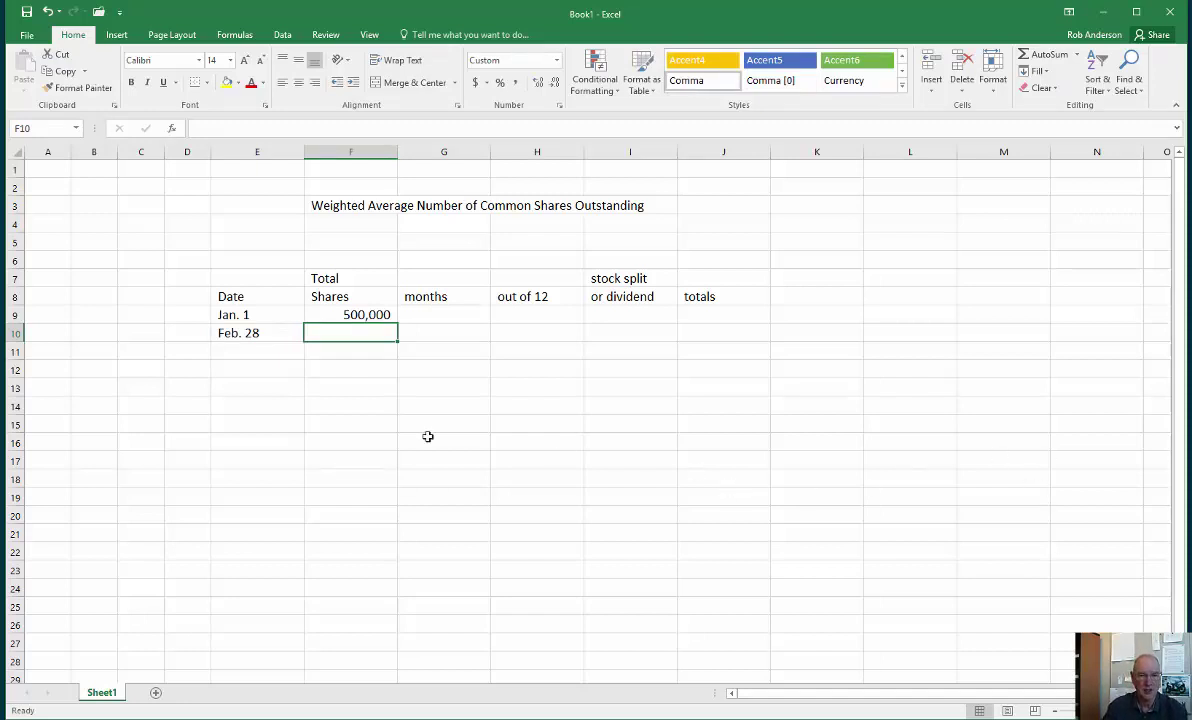
click(135, 329)
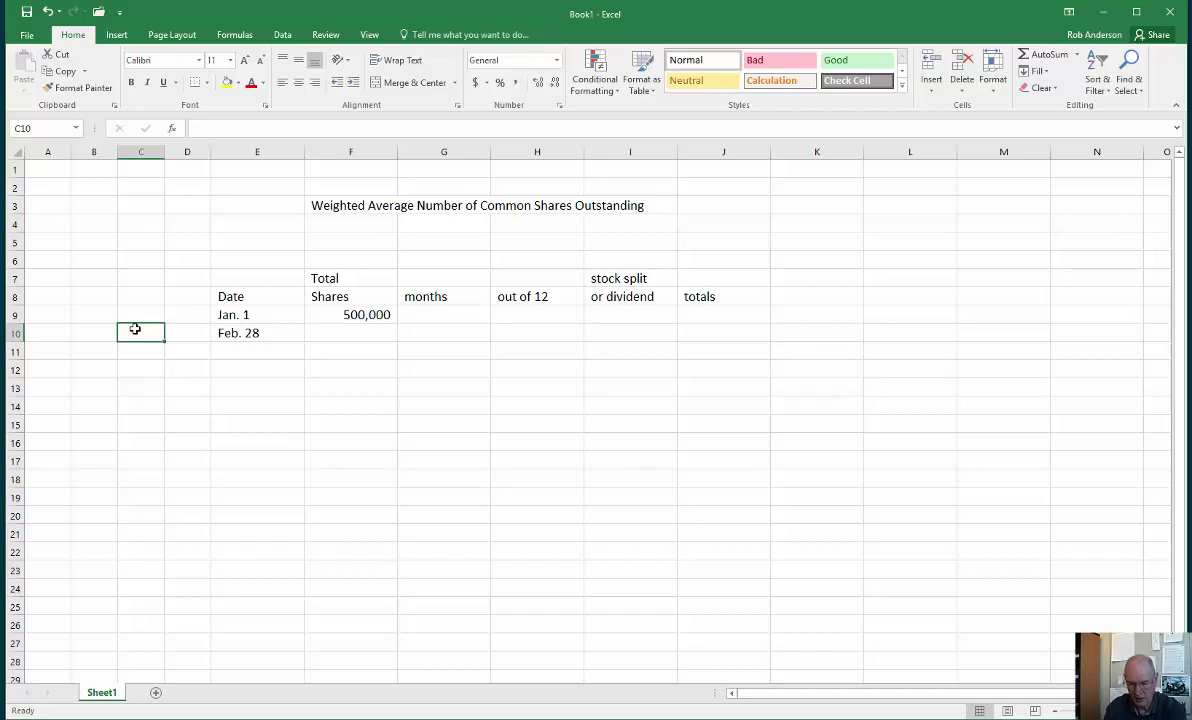
text(repurchase)
key(Tab)
key(Tab)
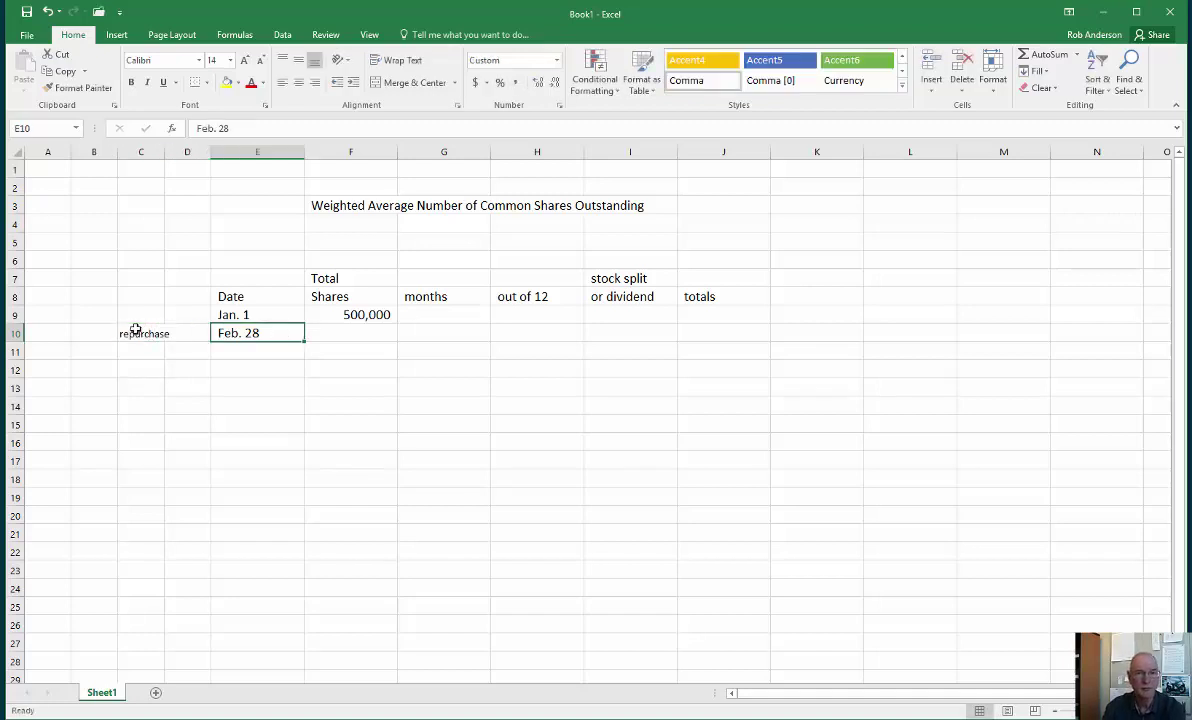
Step: Widen column D and extend the note in C10 to read "repurchase 40,000"
drag(211, 152, 258, 157)
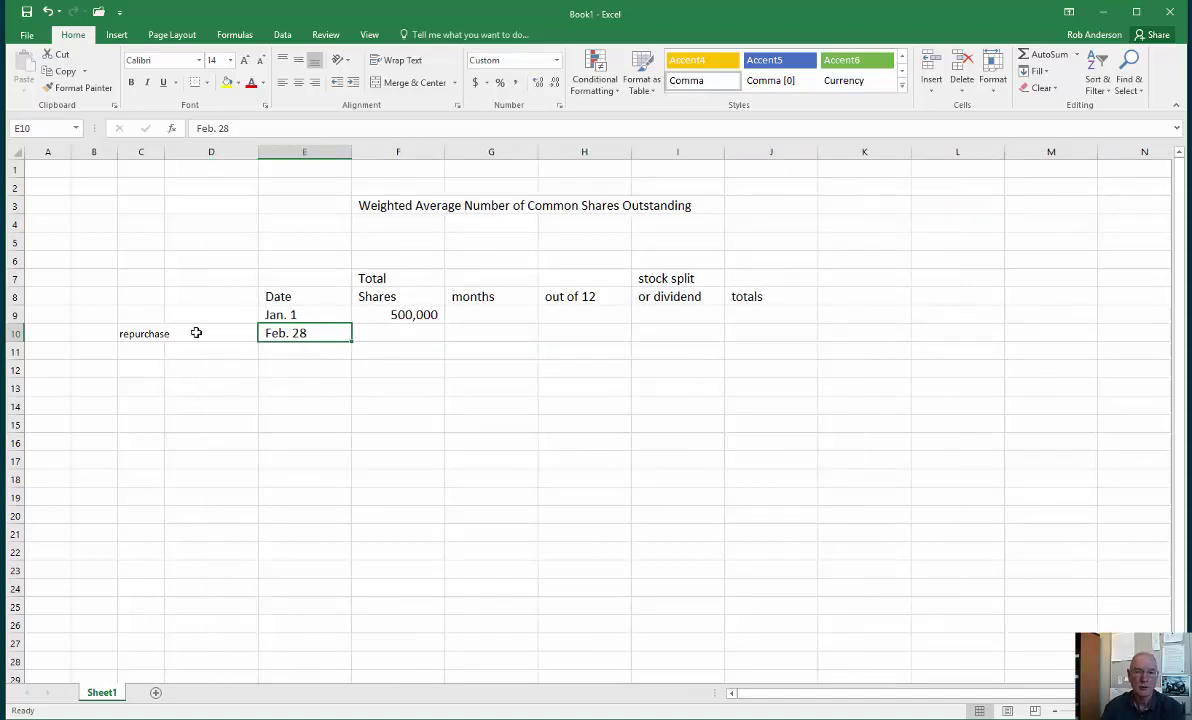
click(152, 334)
click(248, 128)
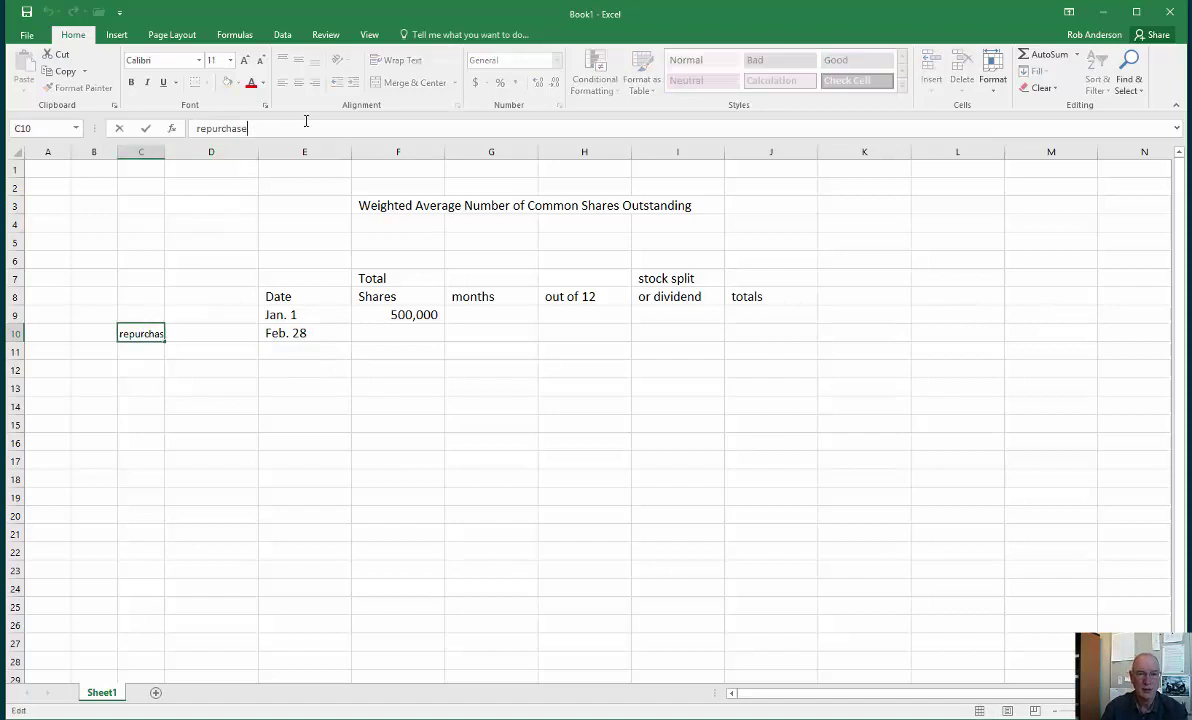
text(40,0)
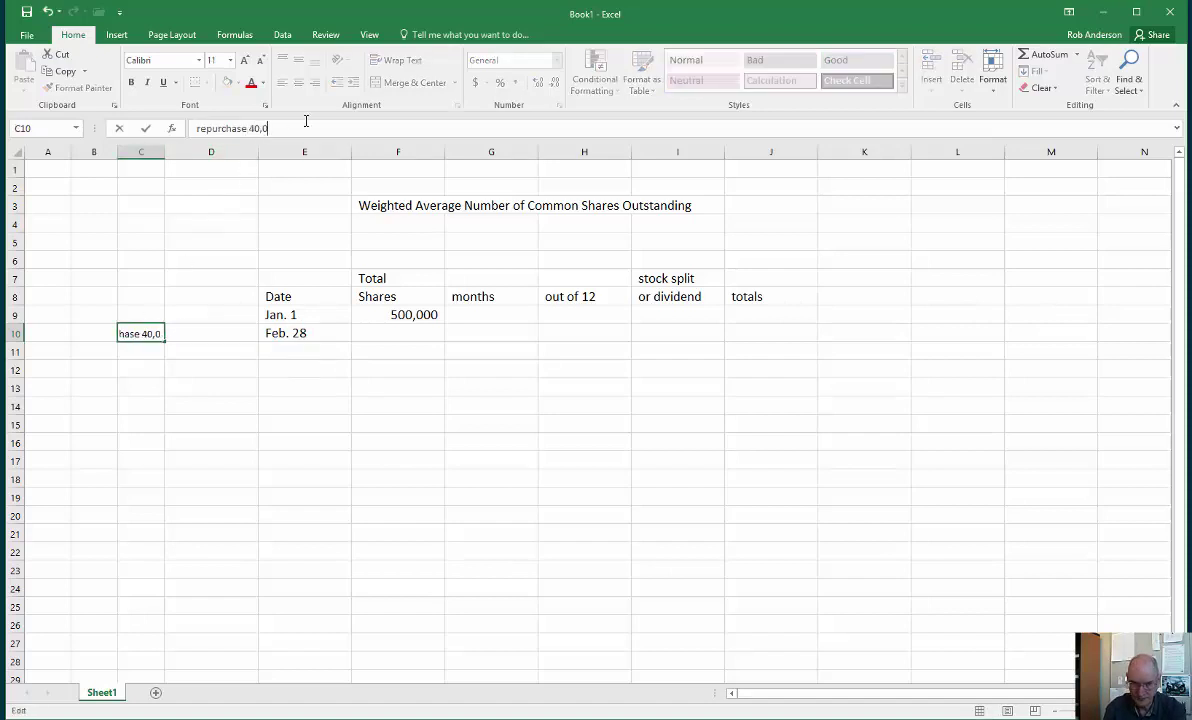
text(00)
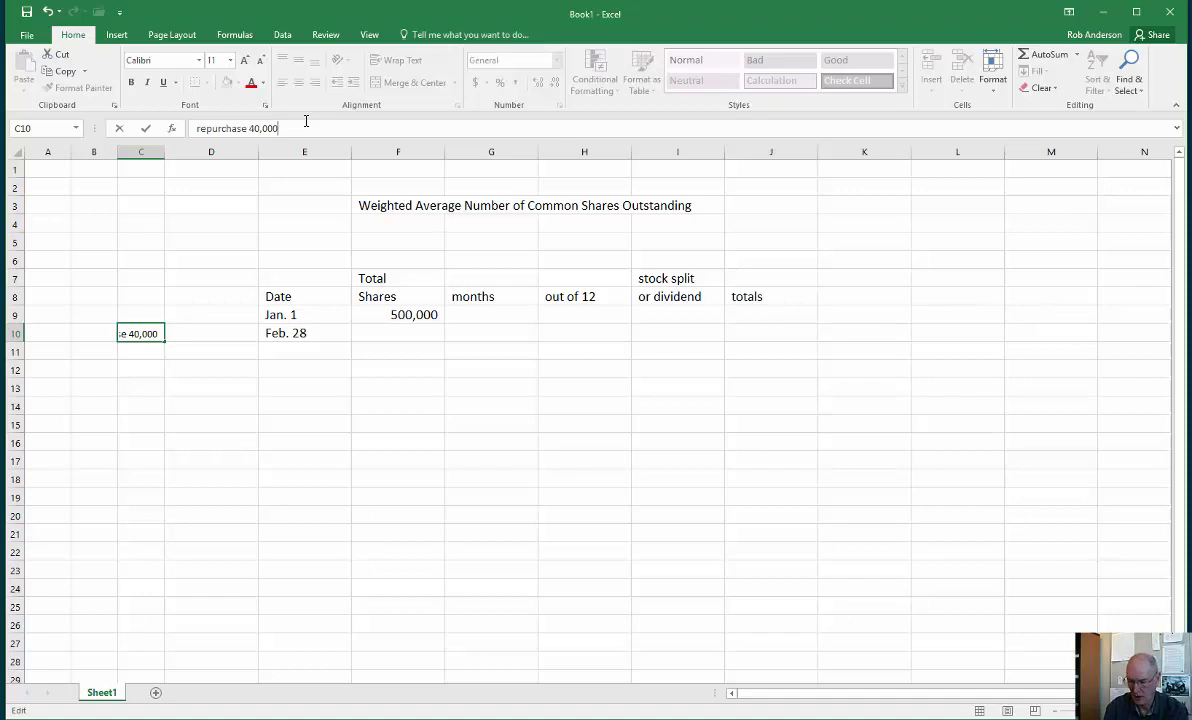
key(Return)
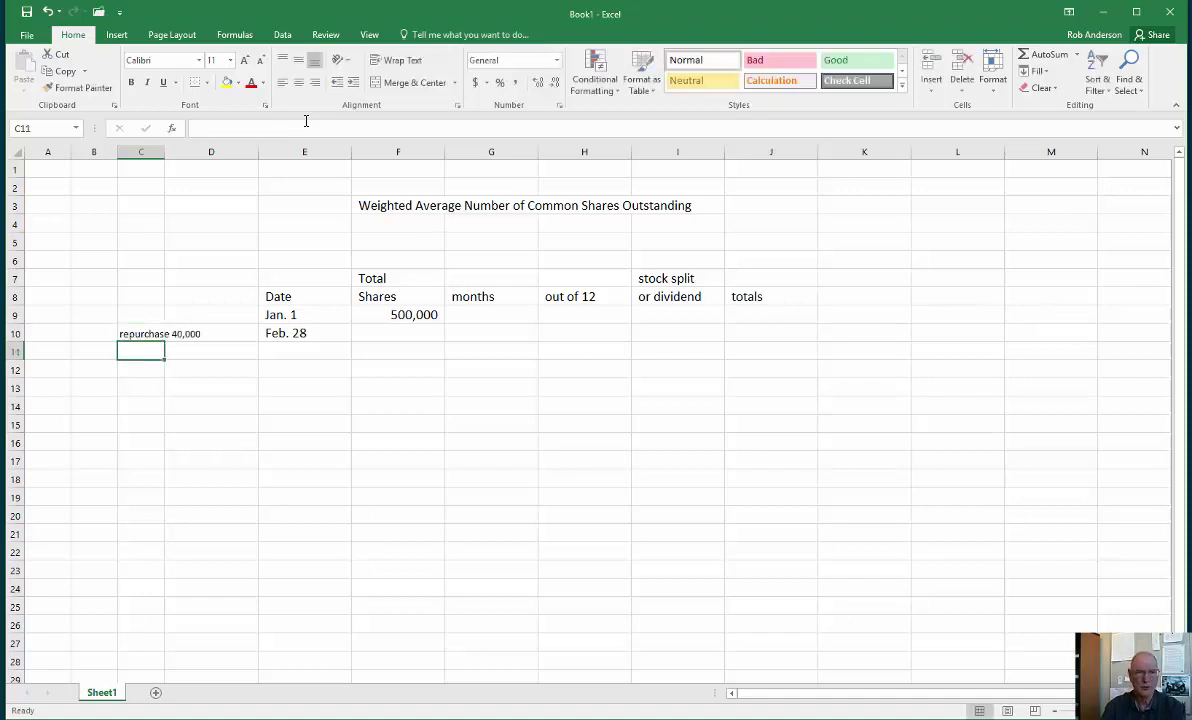
Step: Calculate the Feb. 28 total shares in F10 with the formula +F9-40000
click(399, 331)
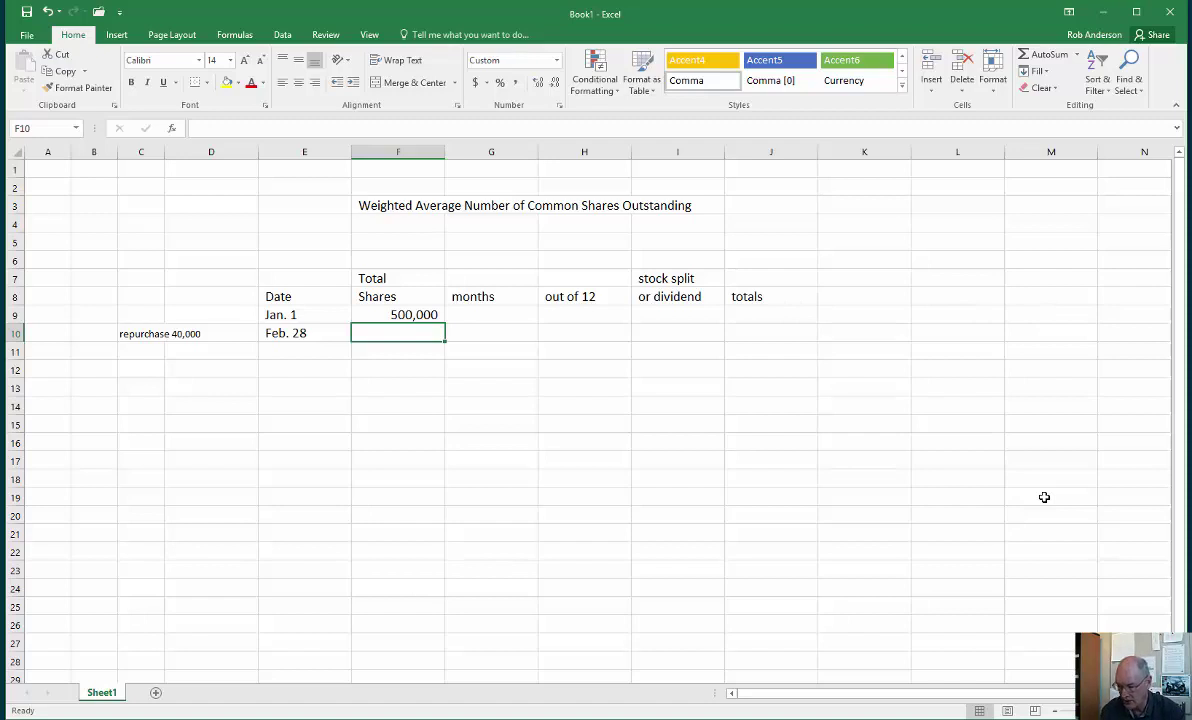
text(+)
key(Up)
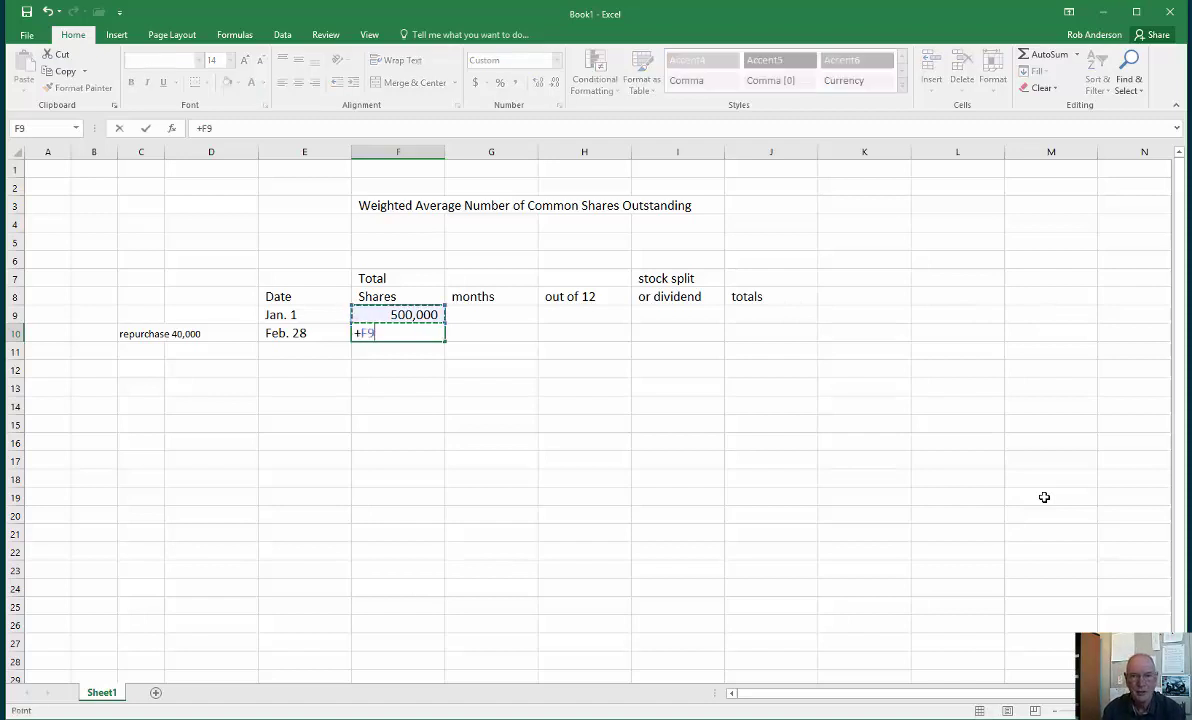
text(-)
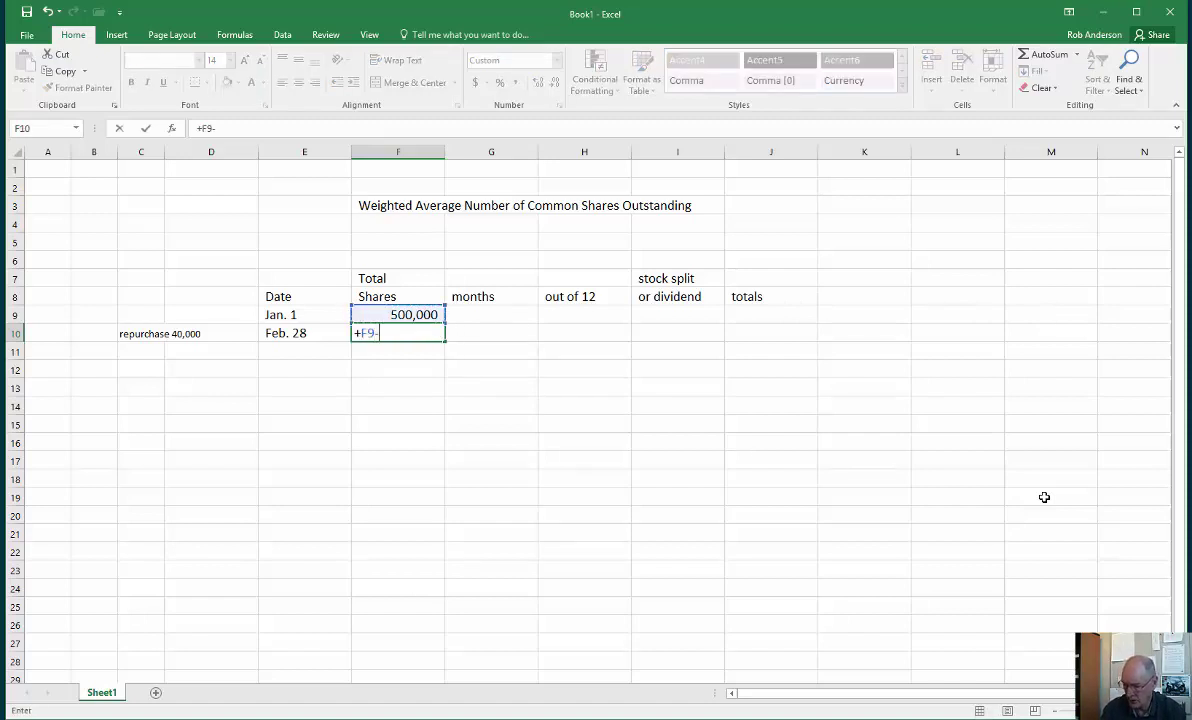
text(40000)
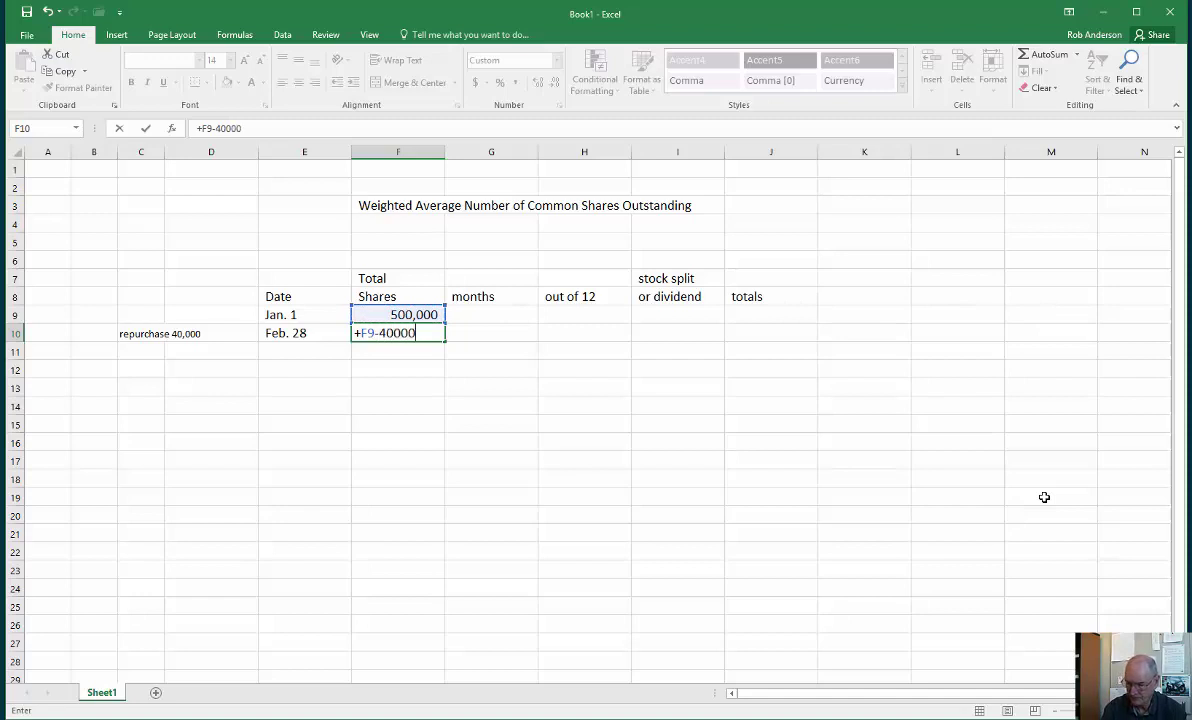
key(Return)
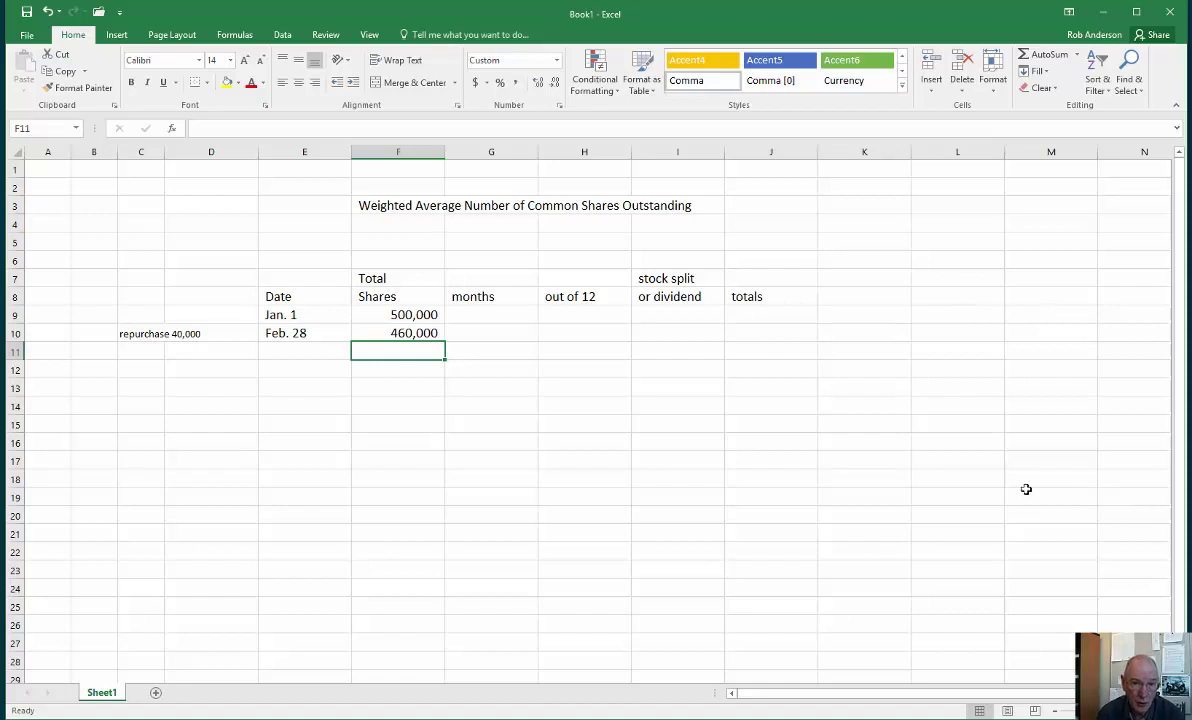
click(416, 332)
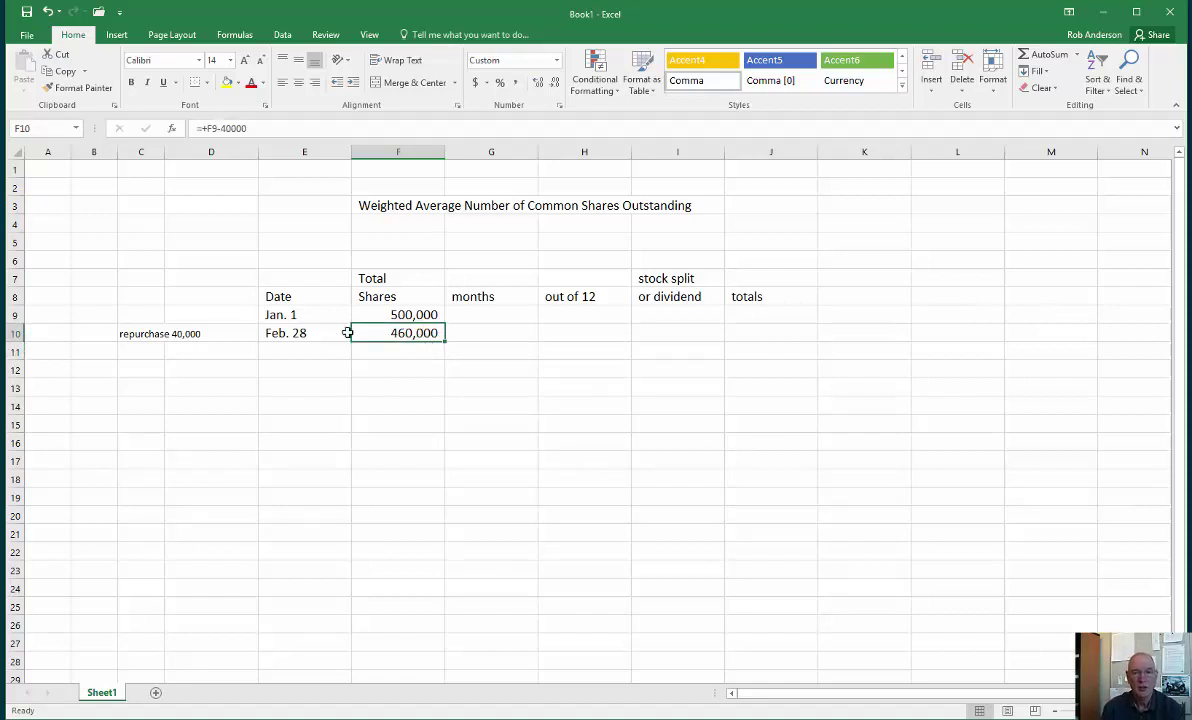
drag(294, 317, 400, 316)
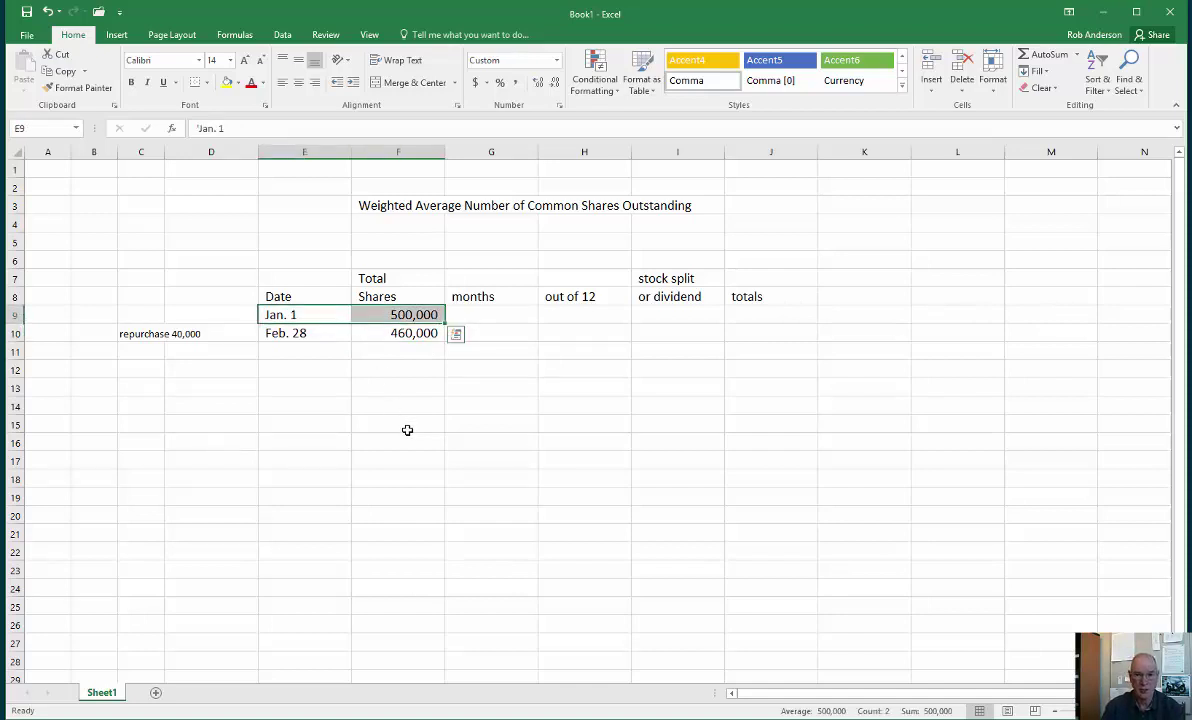
click(308, 317)
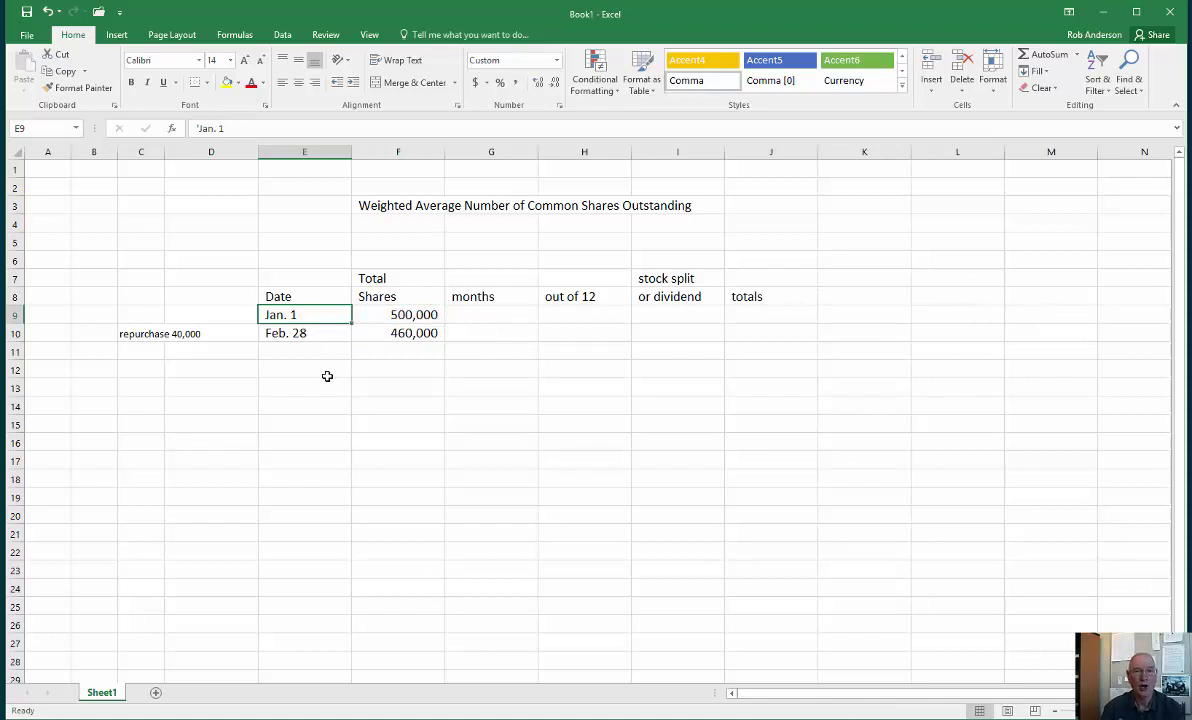
click(300, 334)
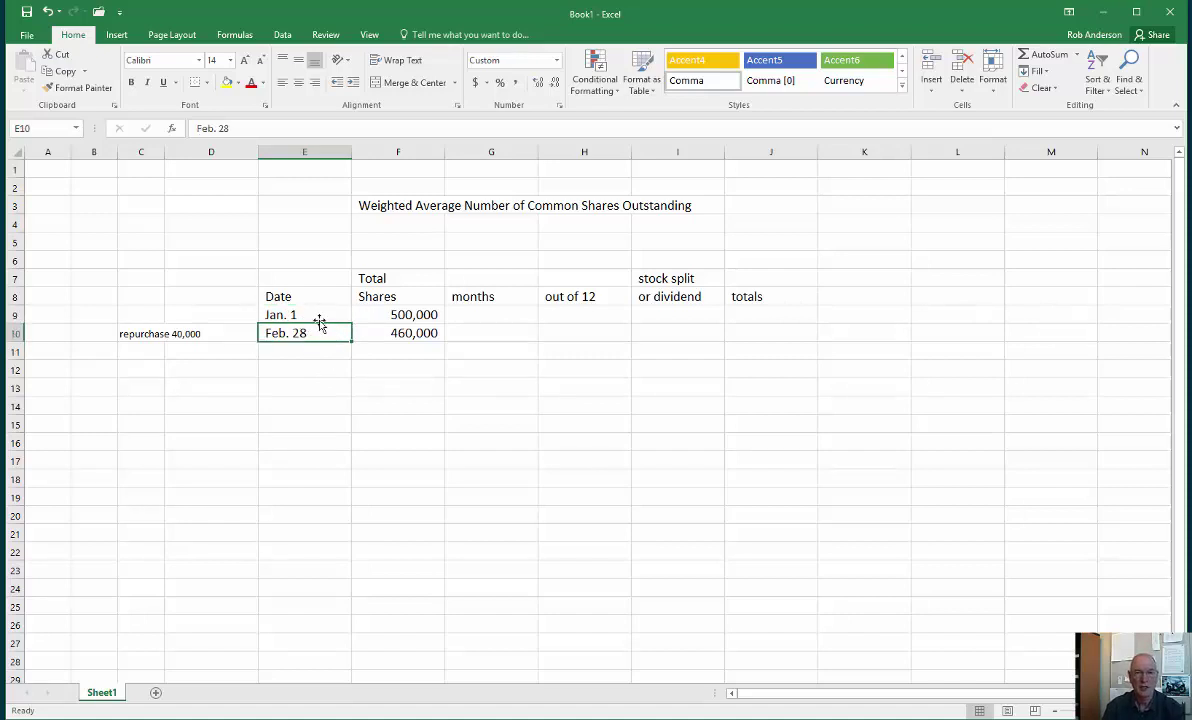
Step: Fill in the Jan. 1 row with 2 months in G9 and 12 in the out-of-12 column
click(469, 315)
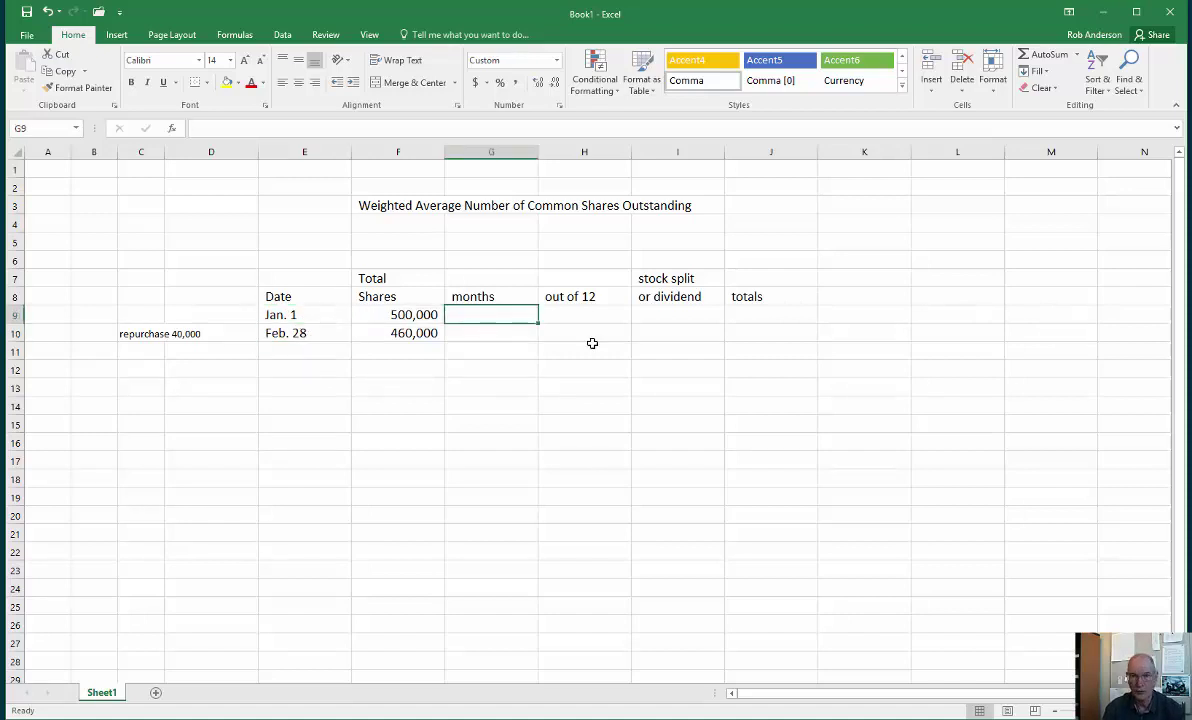
text(2)
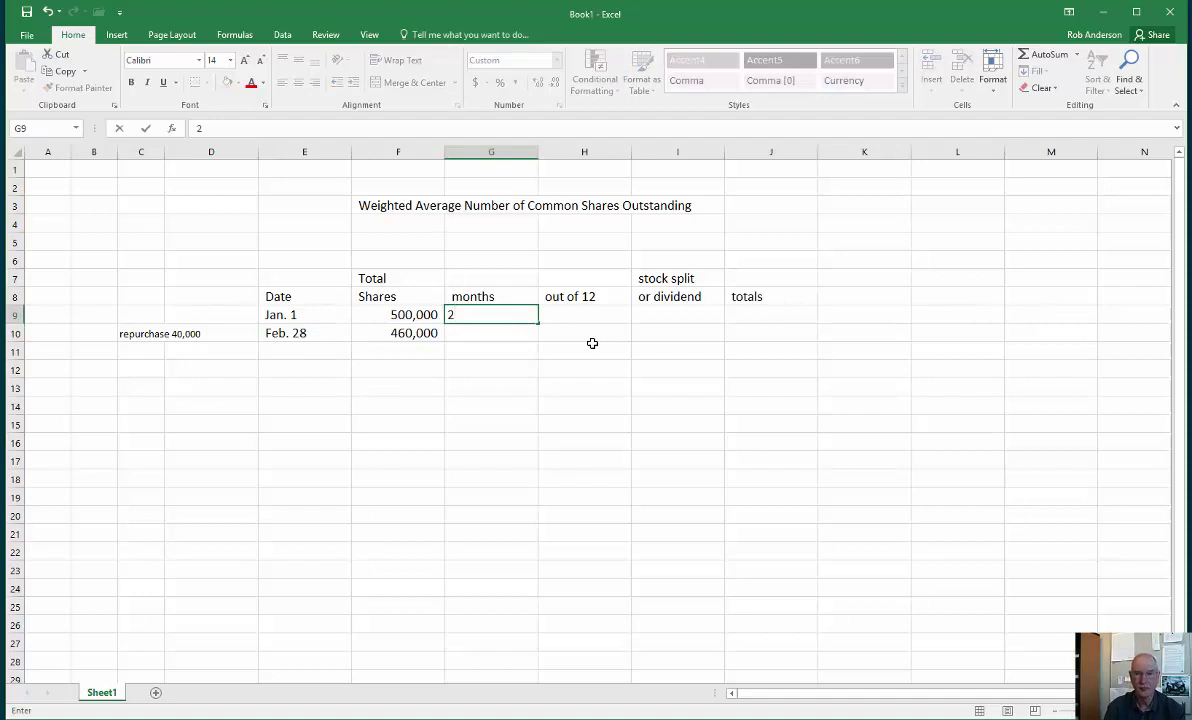
key(Tab)
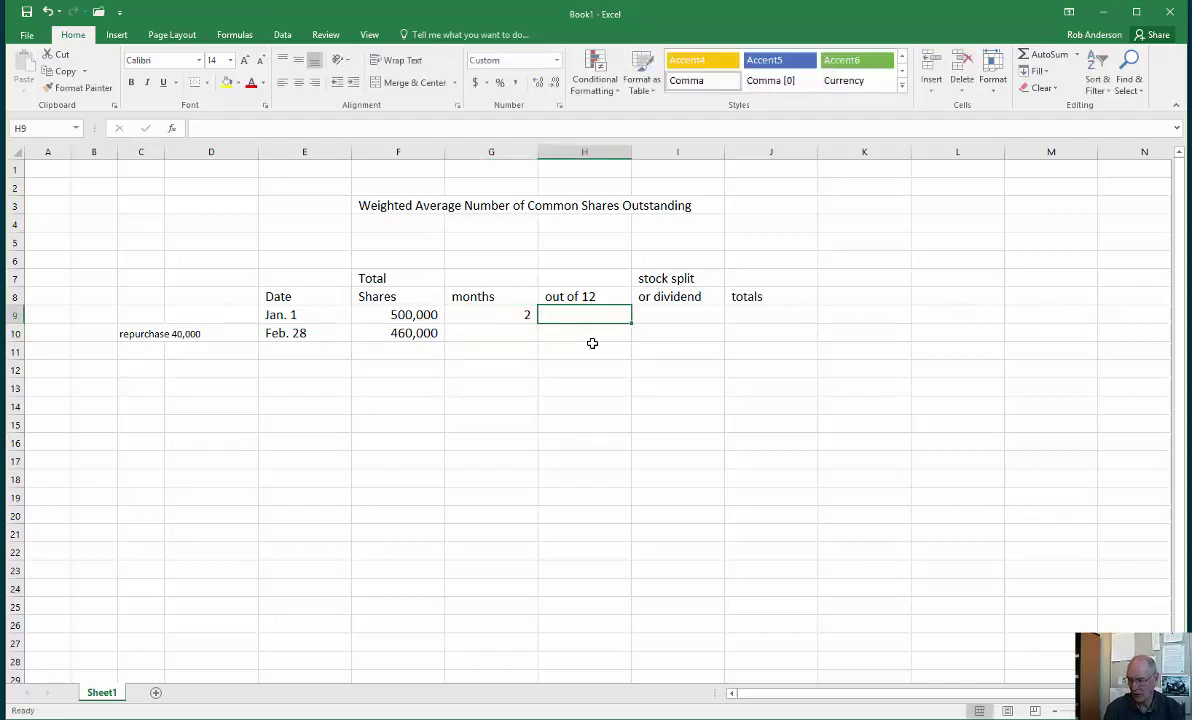
text(12)
click(592, 343)
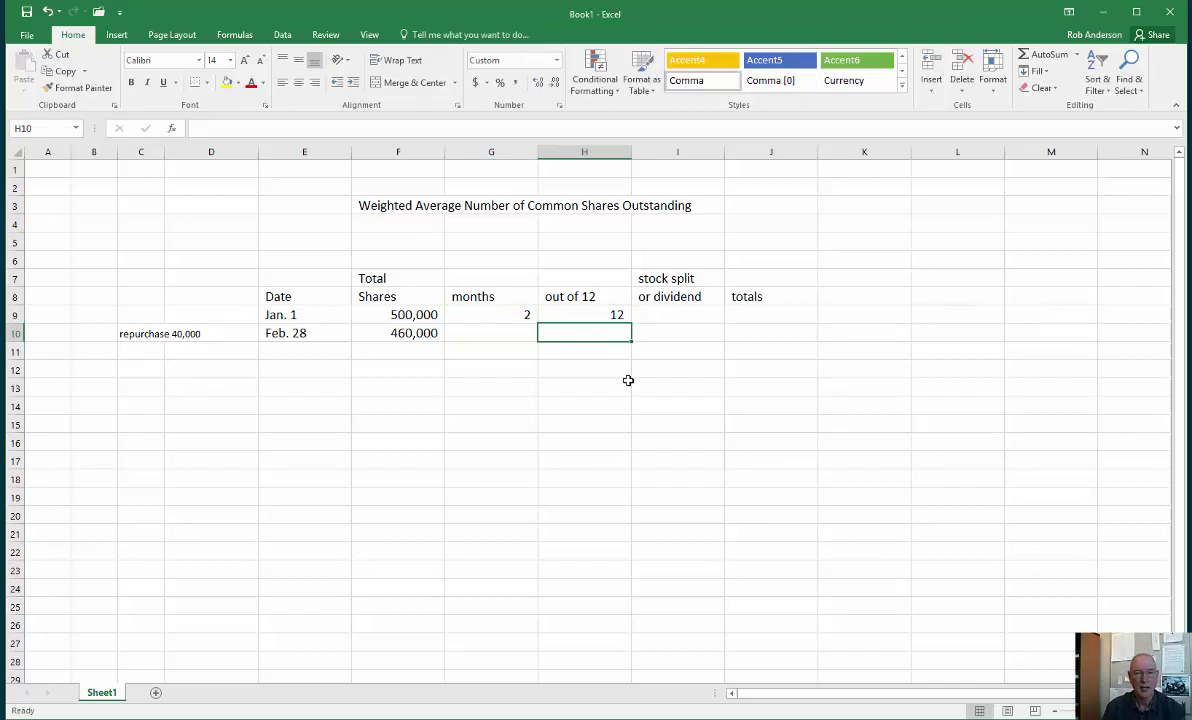
Step: Enter May 1 as a text date in E11, below Feb. 28
click(309, 348)
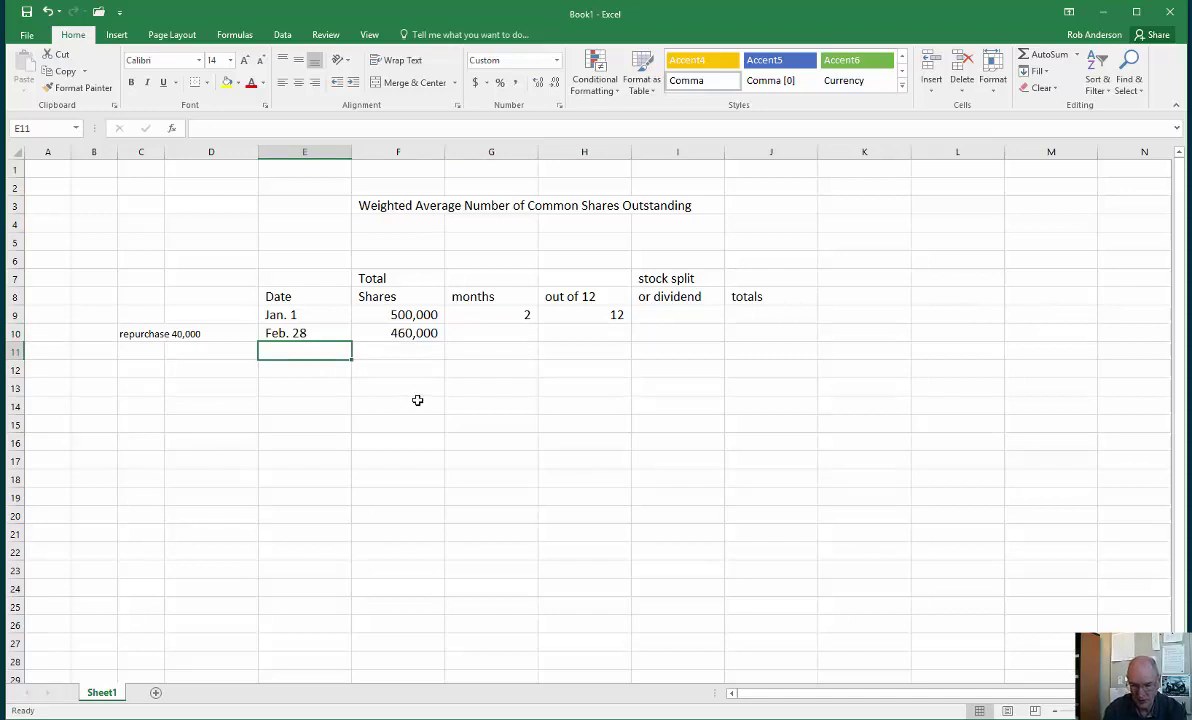
text('M)
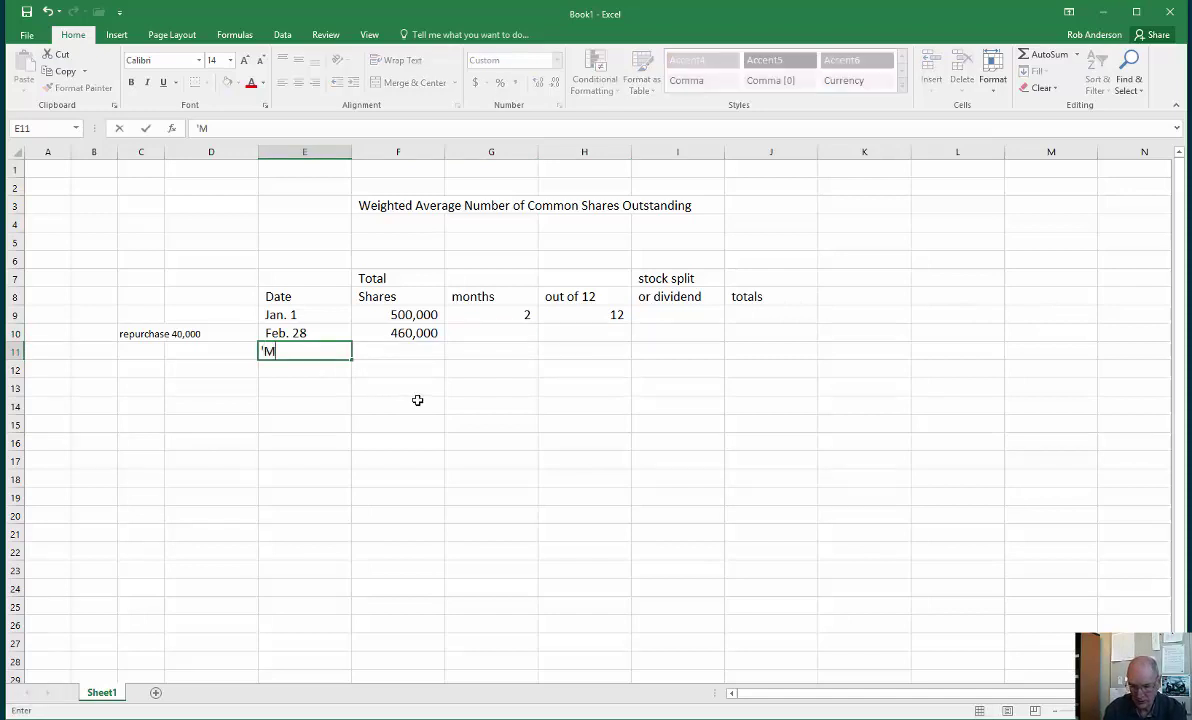
text(ay 1)
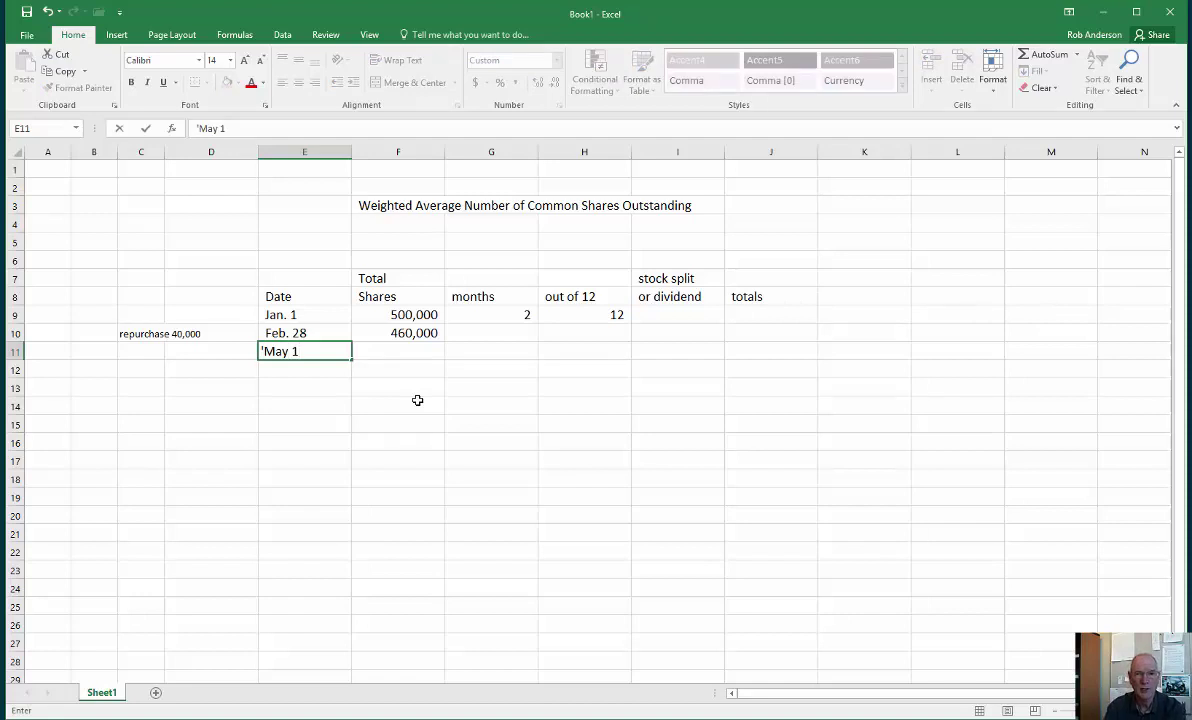
key(Right)
Step: Add the note "issue 150,000" in C11 for the May 1 row
key(Left)
key(Left)
key(Left)
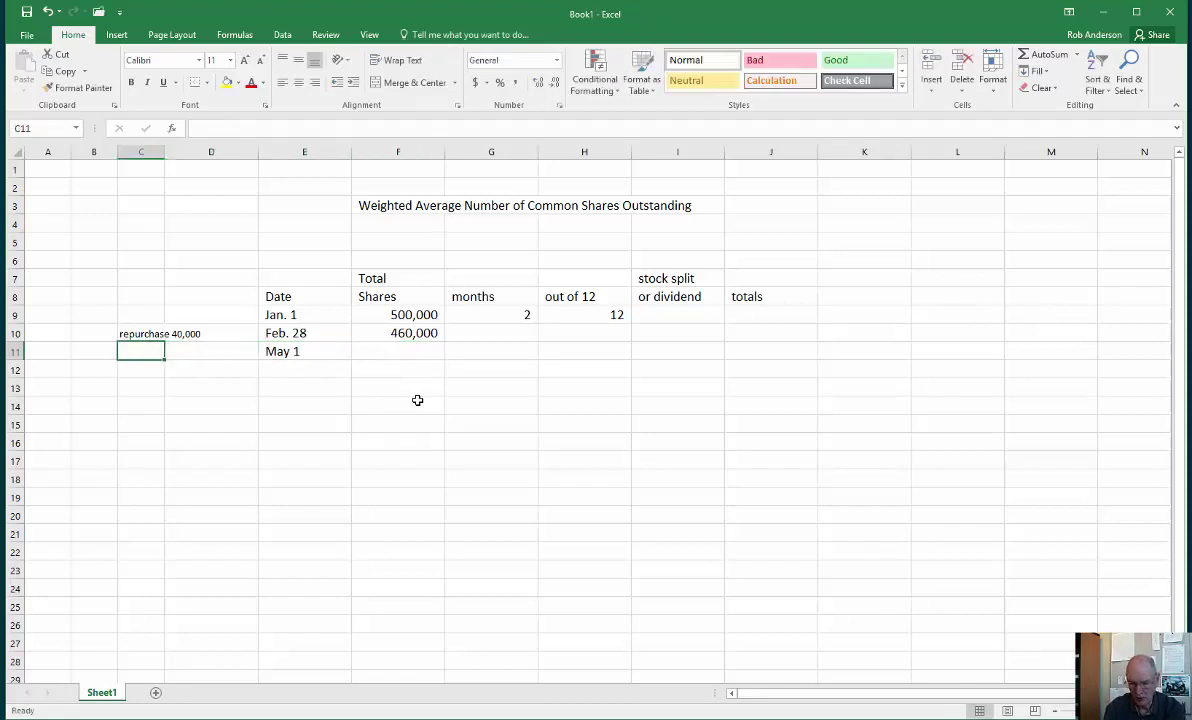
text(issue)
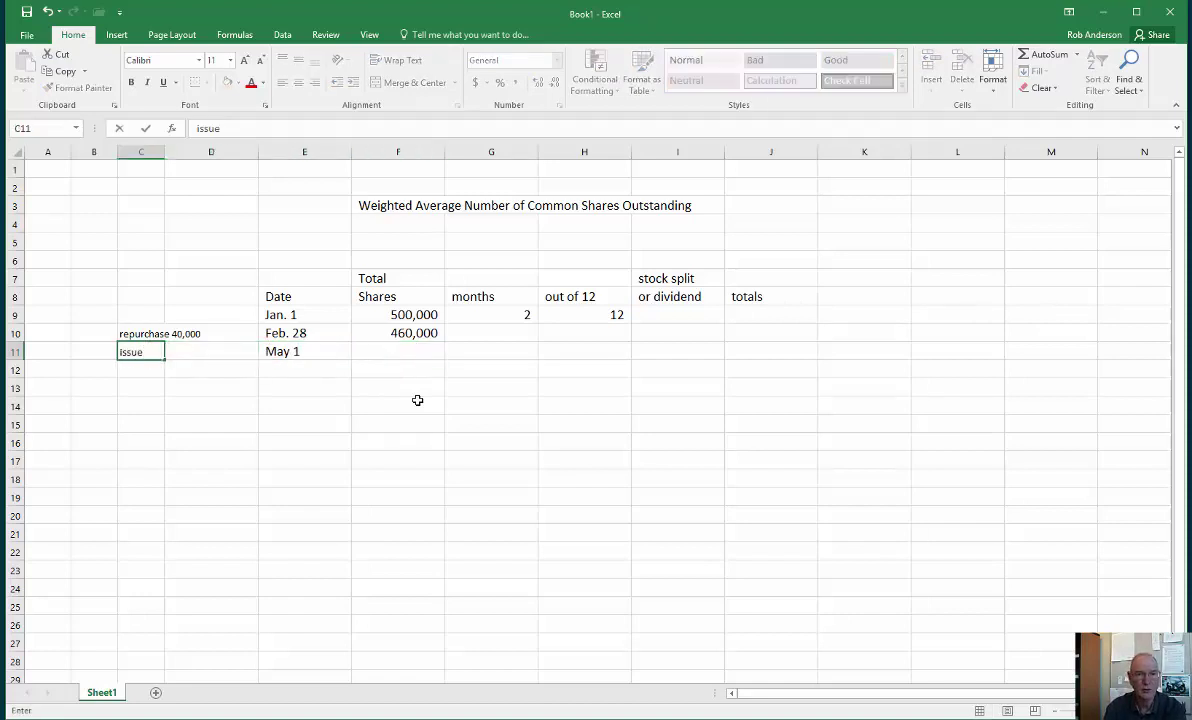
text( 1)
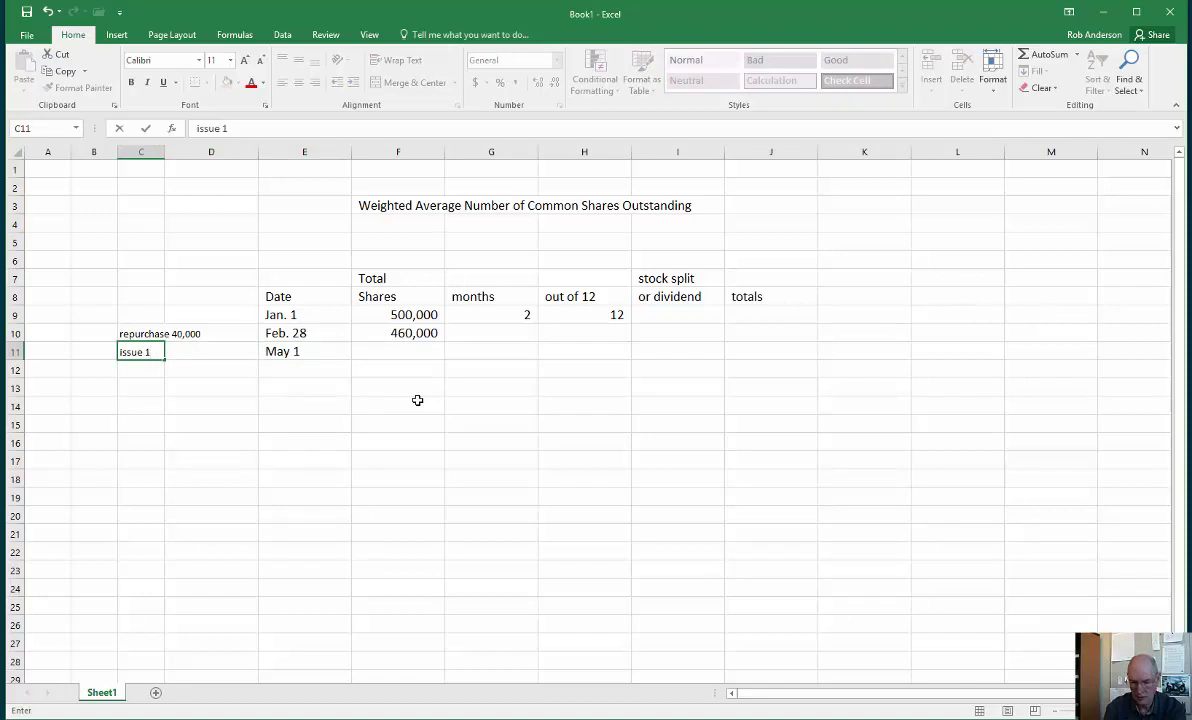
text(50)
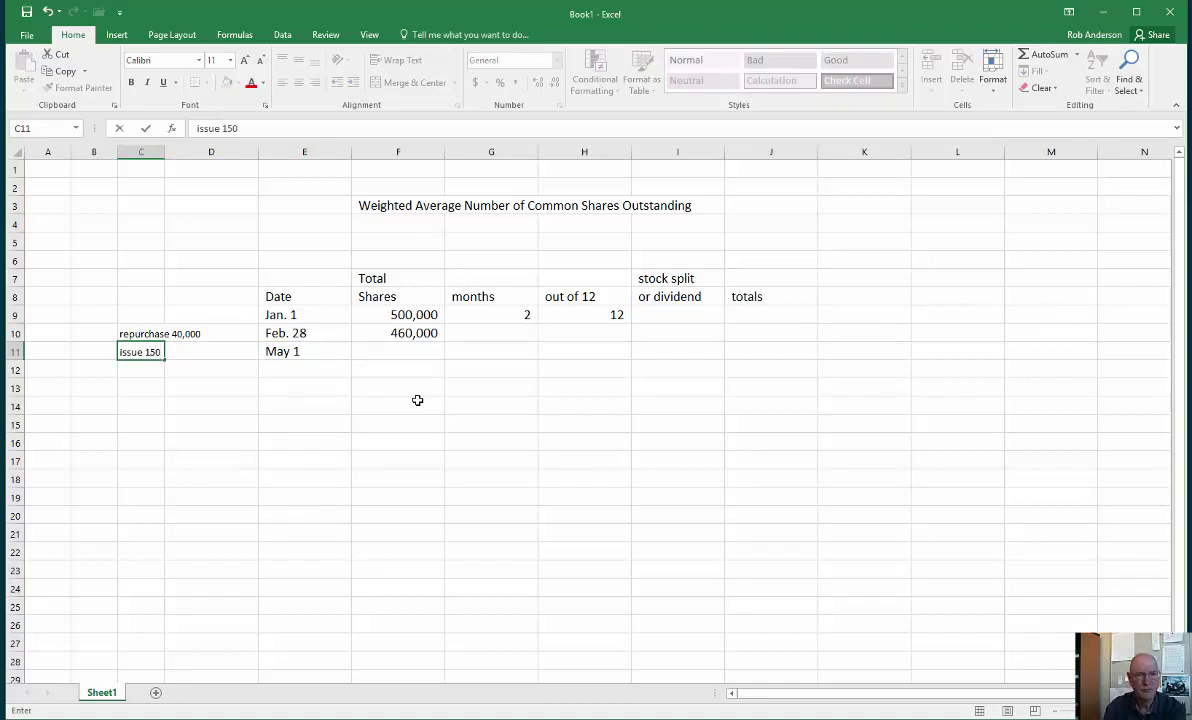
text(,000)
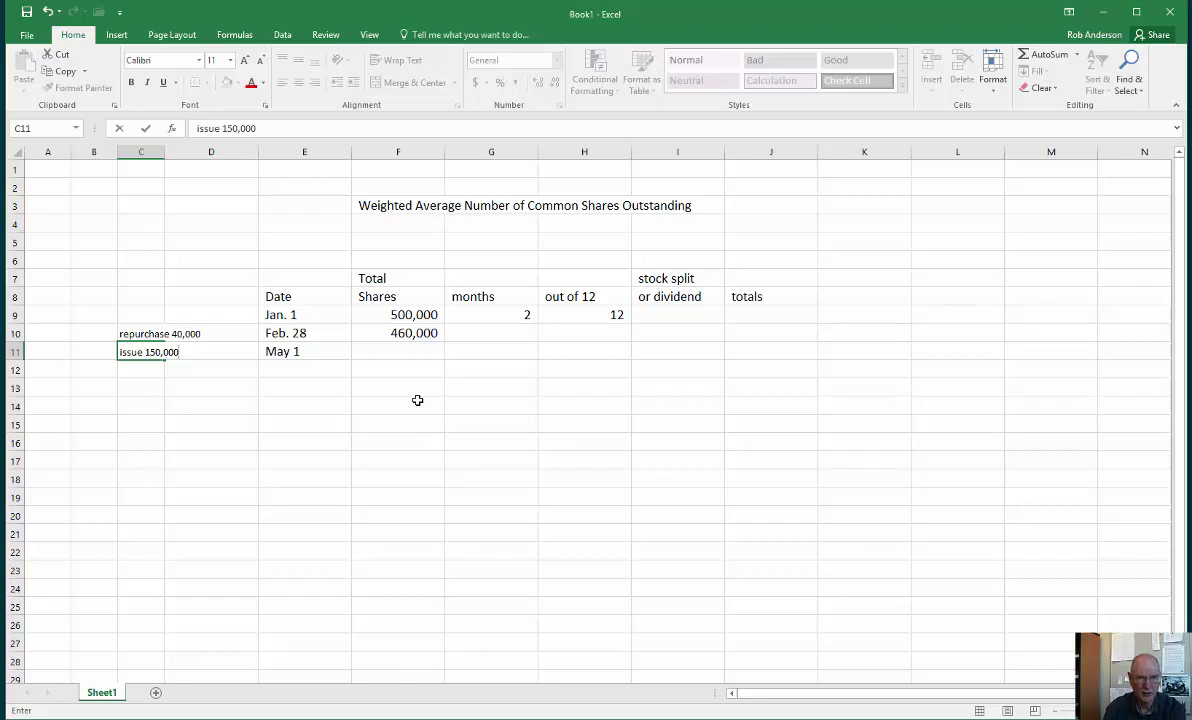
key(Return)
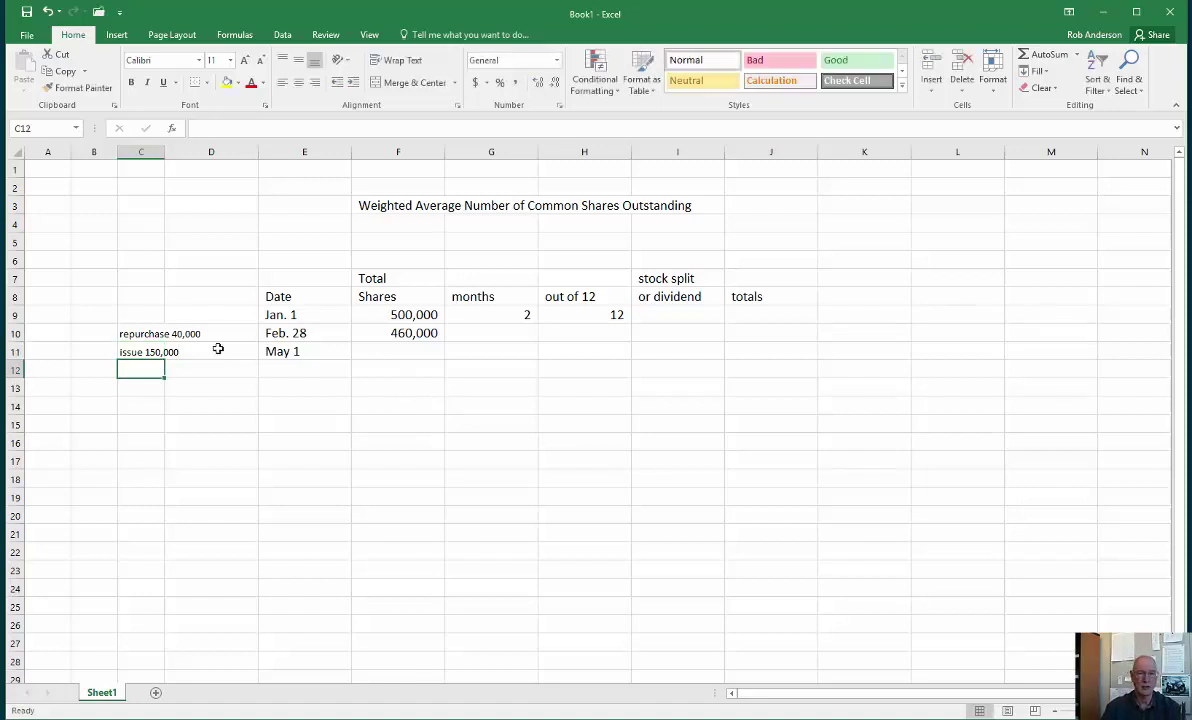
Step: Calculate the May 1 total shares in F11 with the formula +F10+150000
click(397, 347)
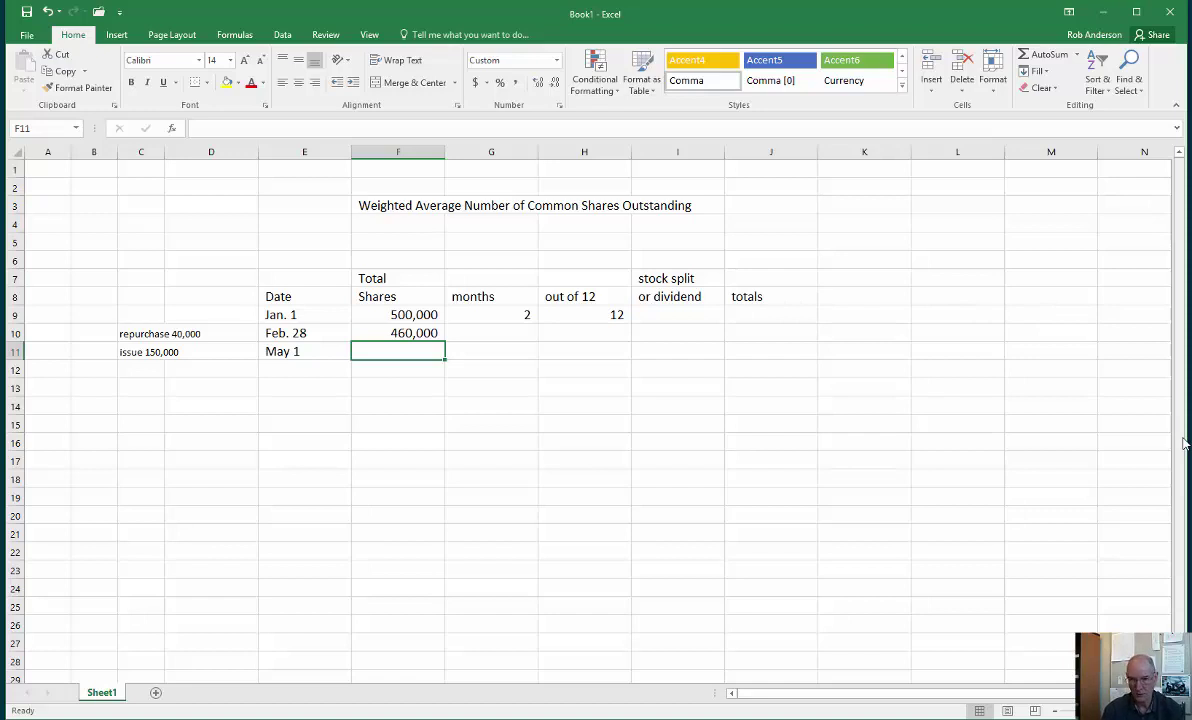
text(+)
key(Up)
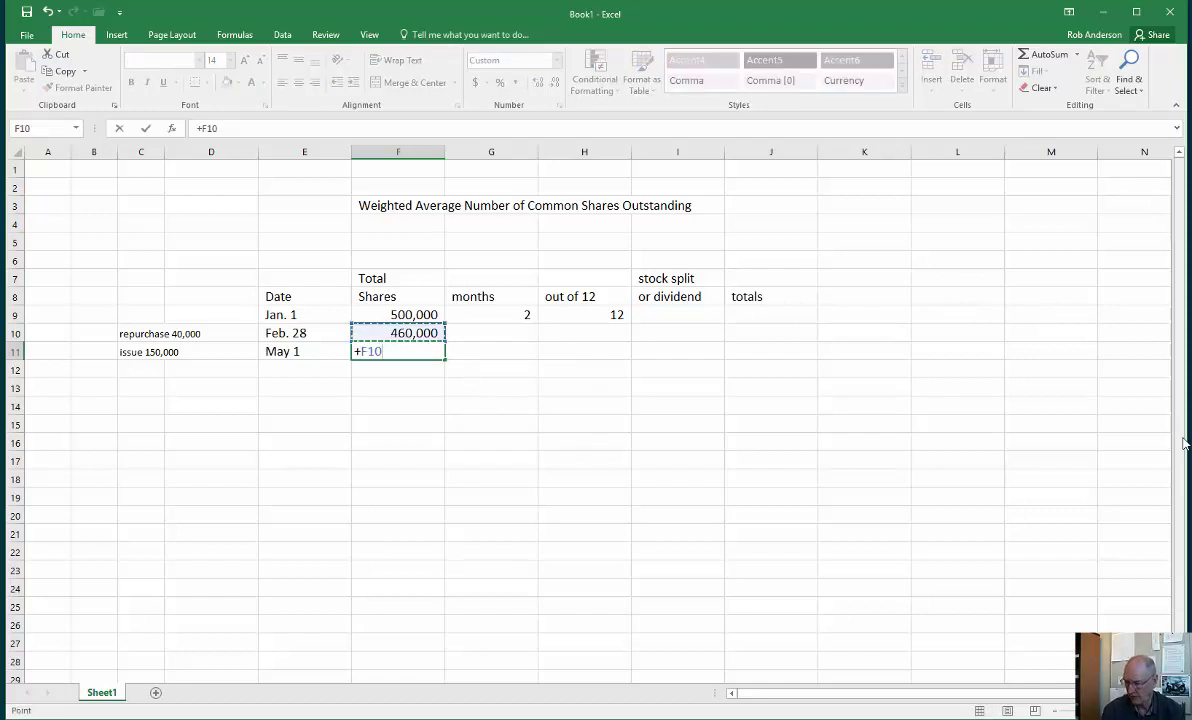
text(+150000)
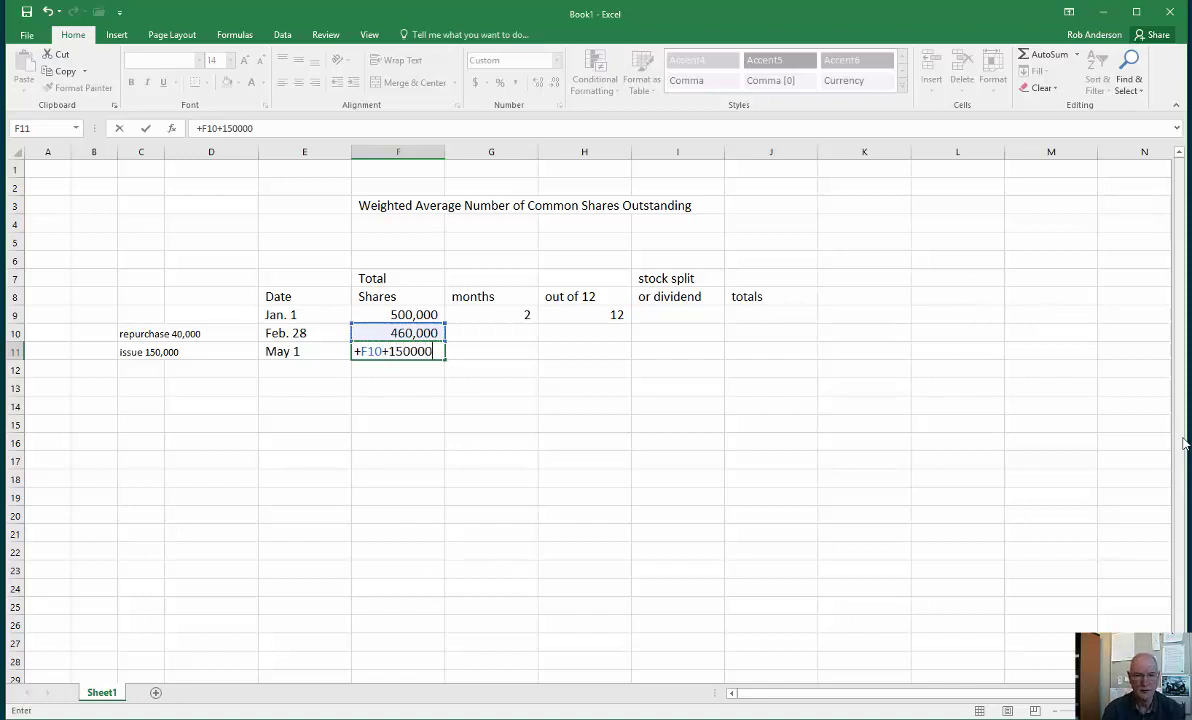
key(Return)
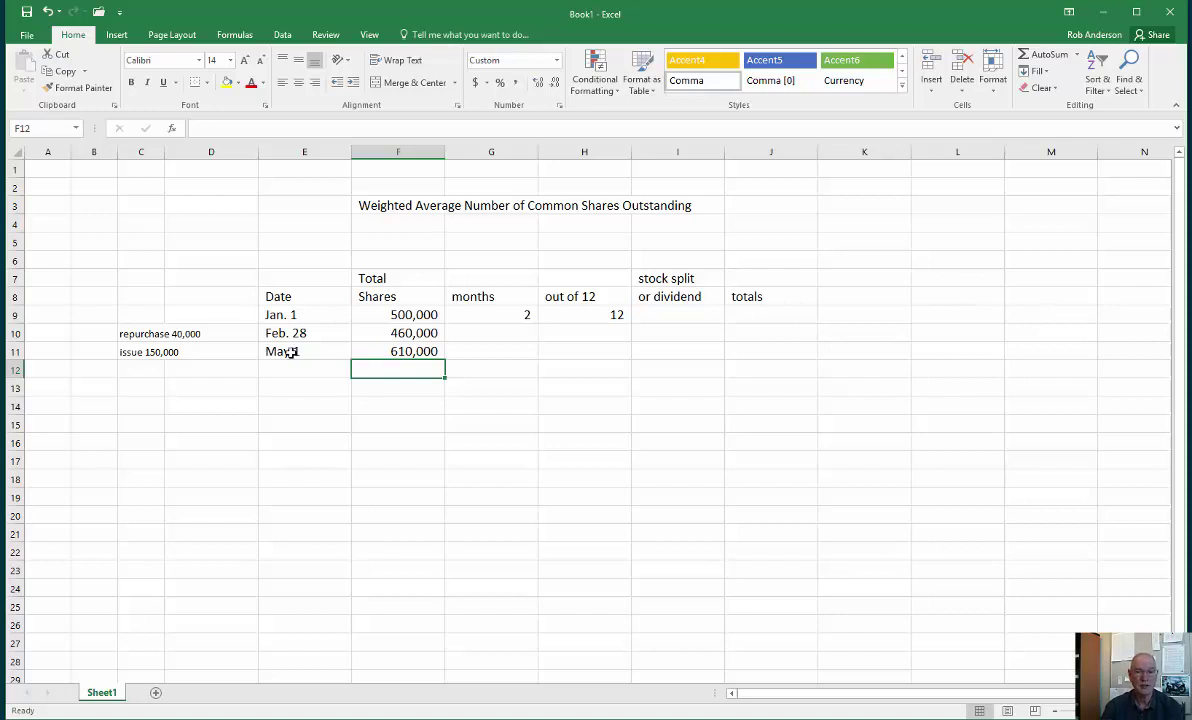
Step: Enter 2 in G10 as the months from Feb. 28 to May 1
click(378, 334)
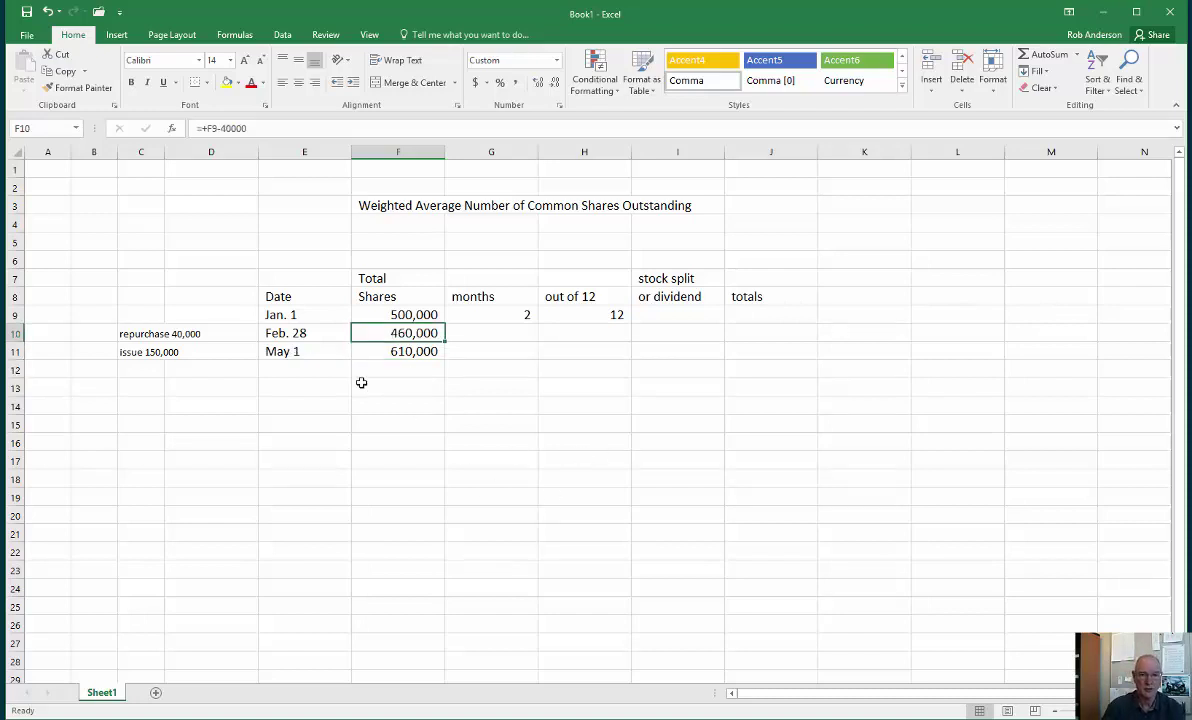
click(302, 334)
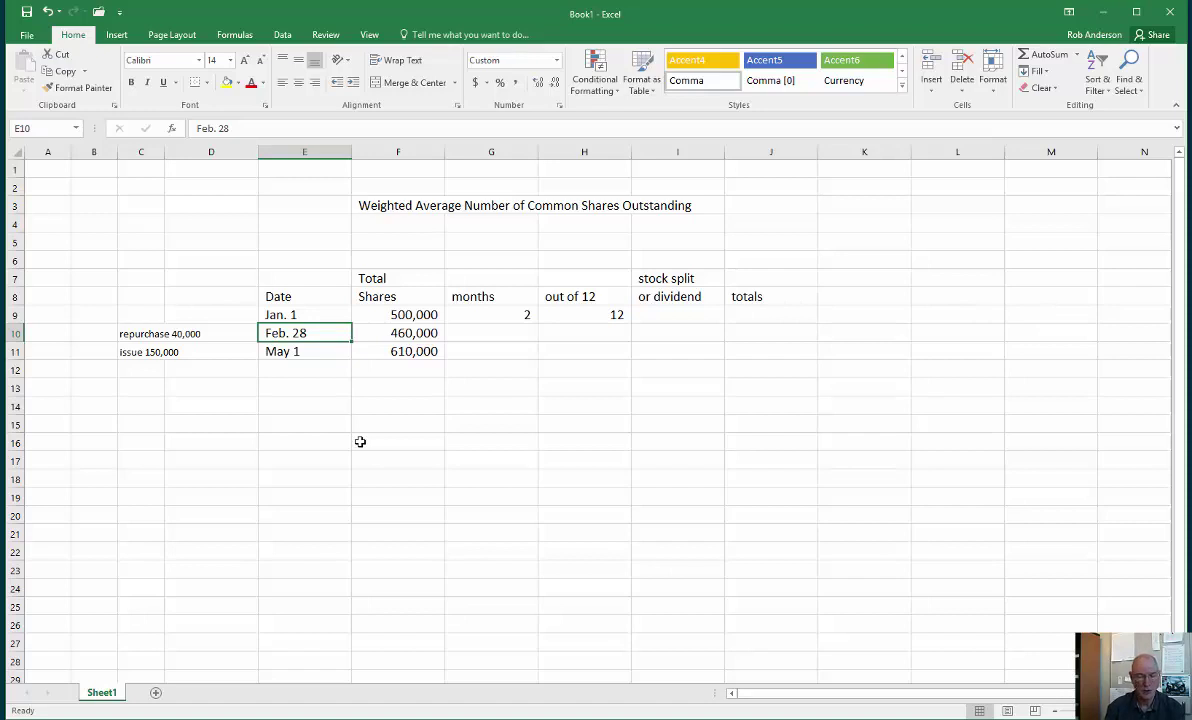
click(296, 349)
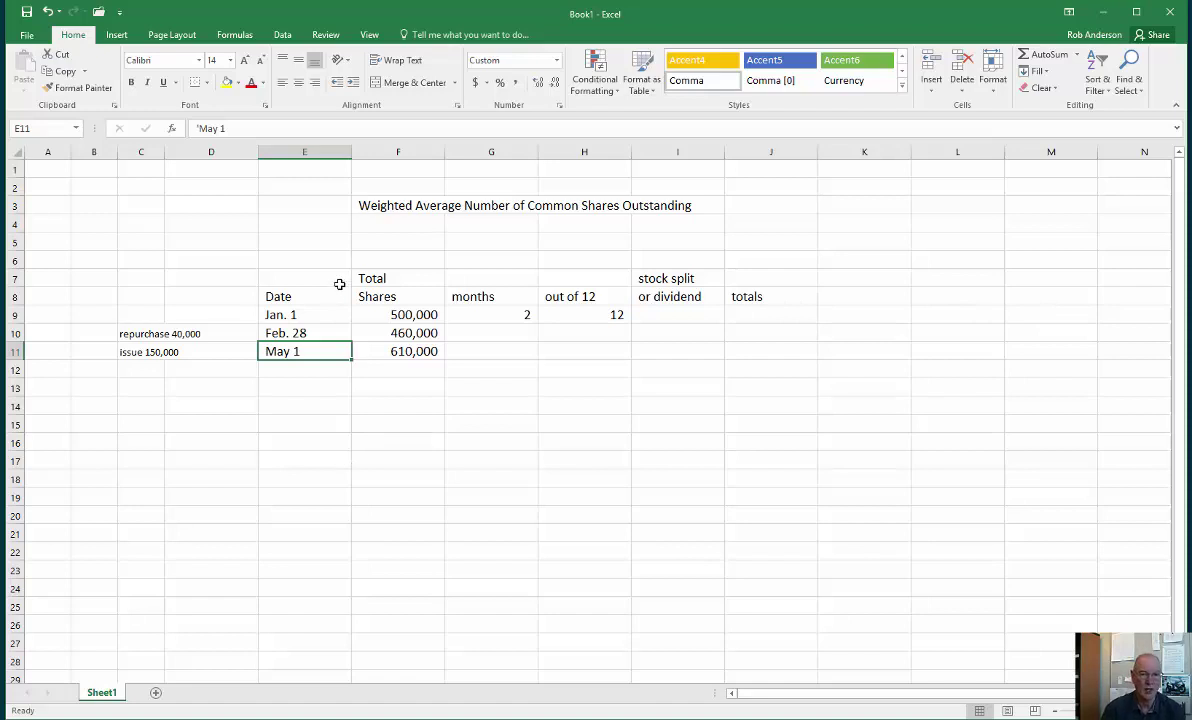
click(331, 332)
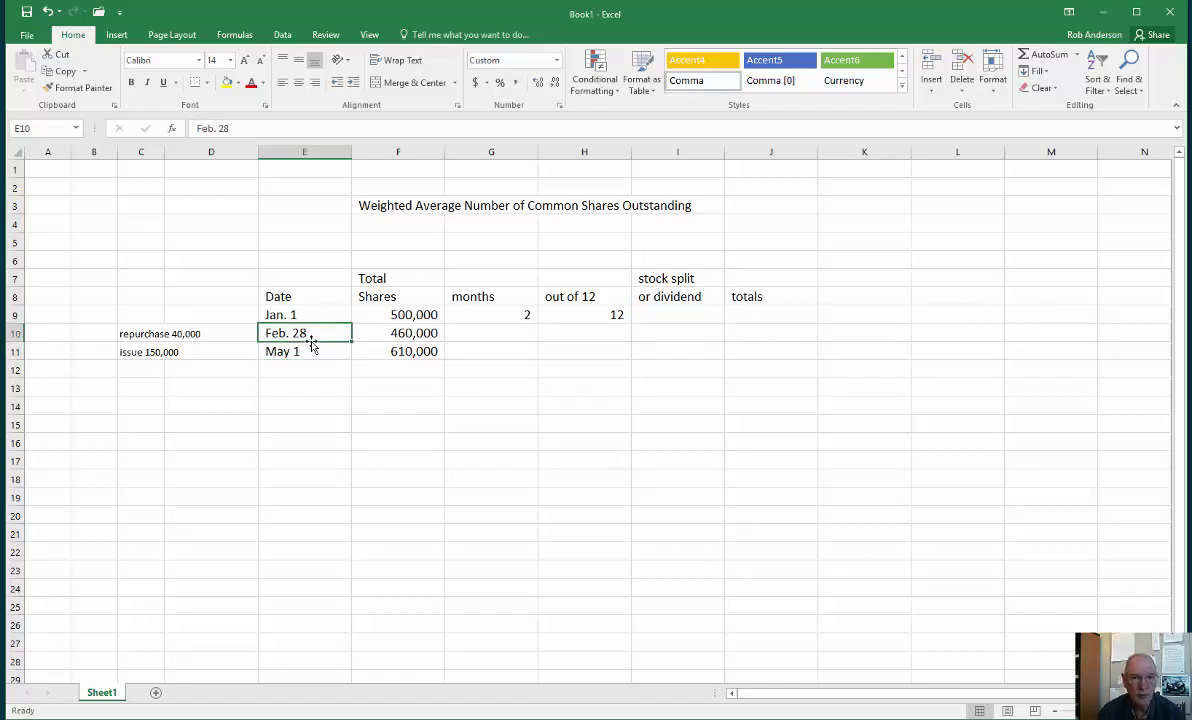
click(311, 349)
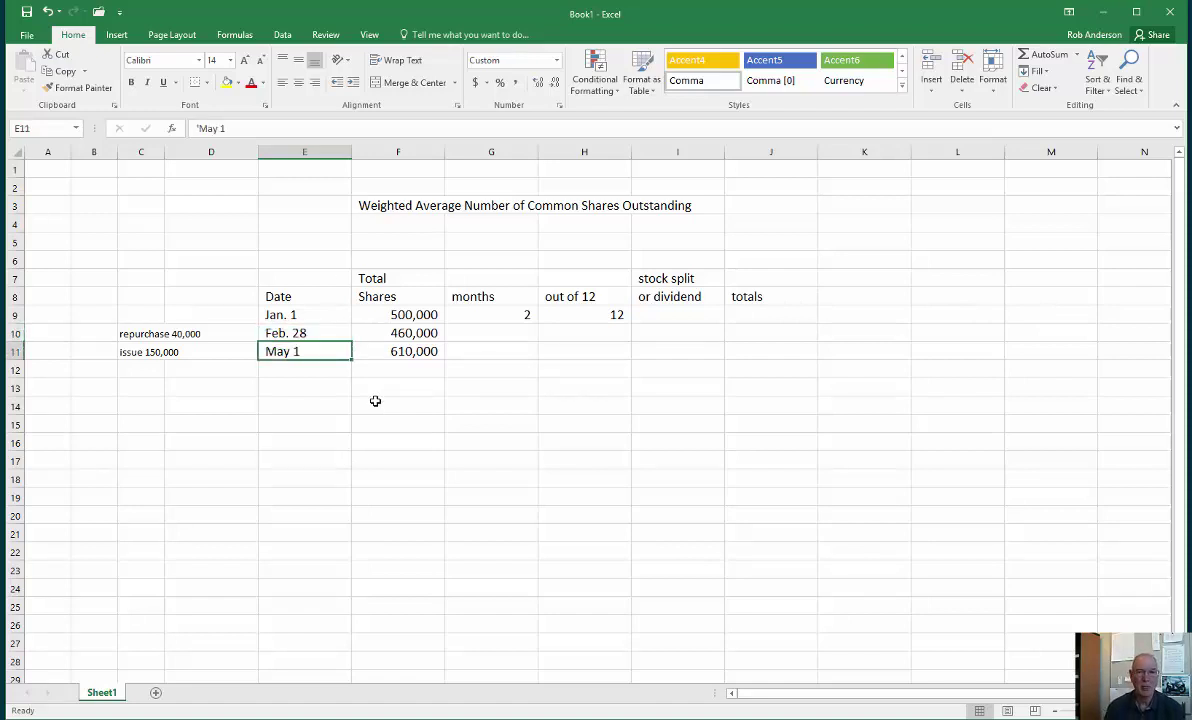
click(497, 334)
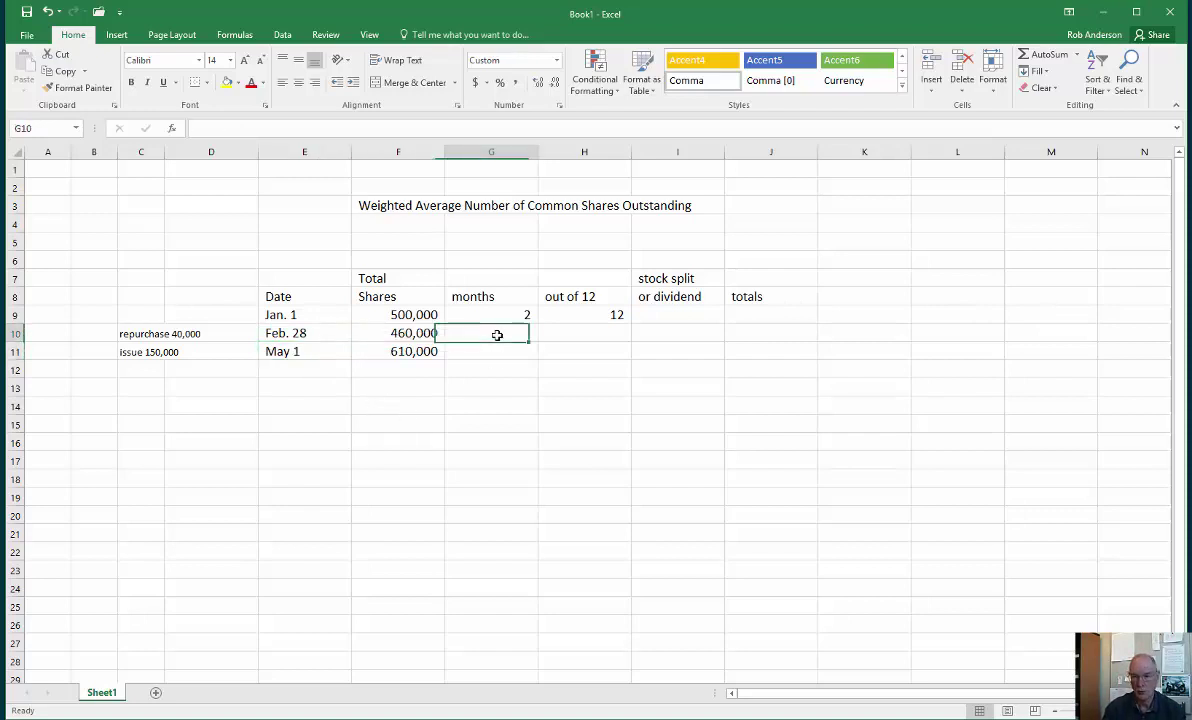
text(2)
key(Tab)
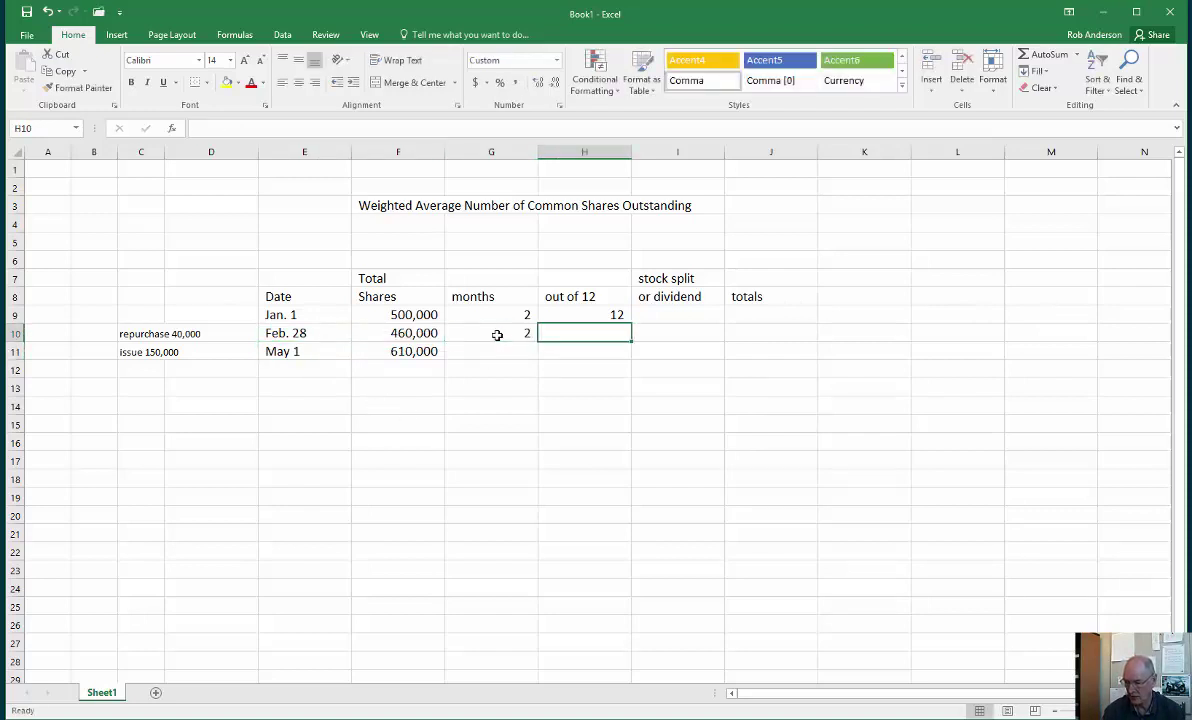
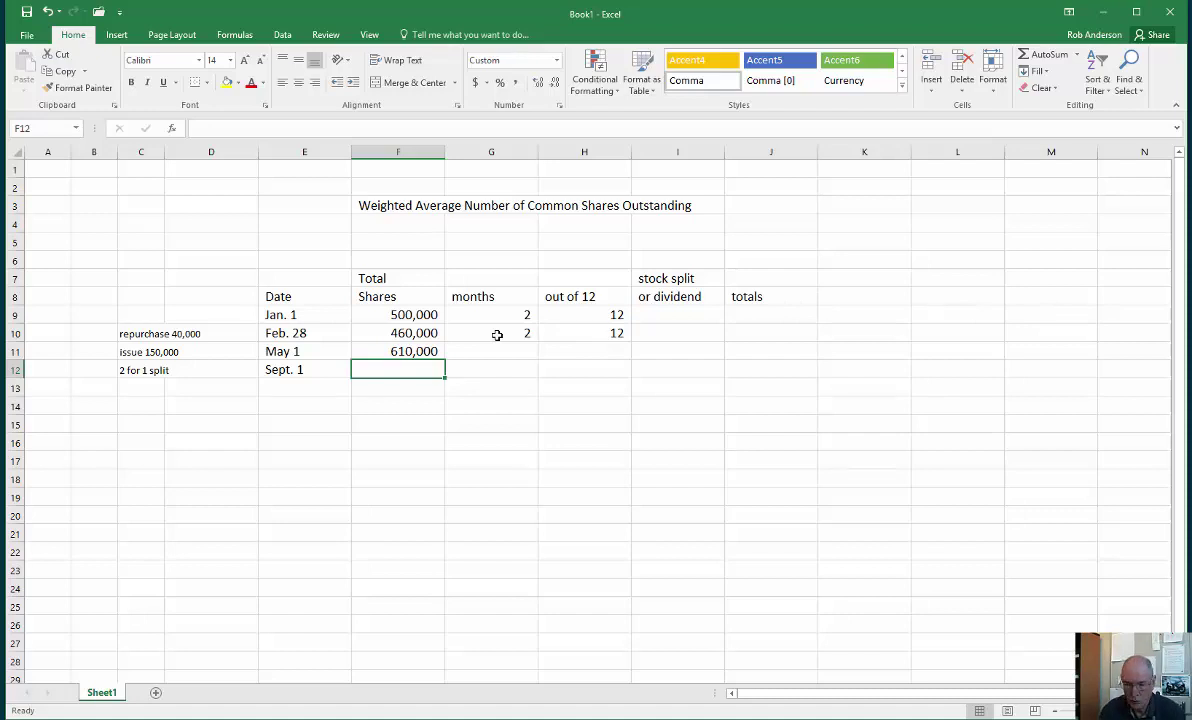
Step: Calculate the Sept. 1 total shares after the 2 for 1 split in F12 with the formula +F11*2
text(+)
key(Up)
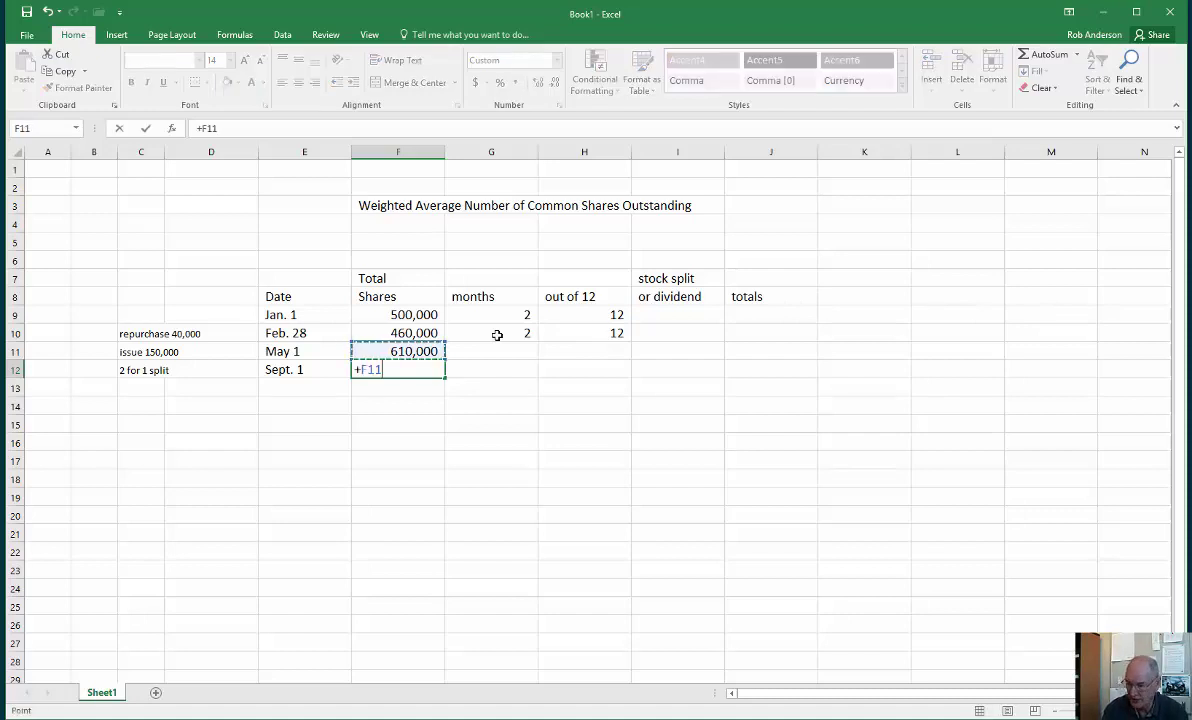
text(*)
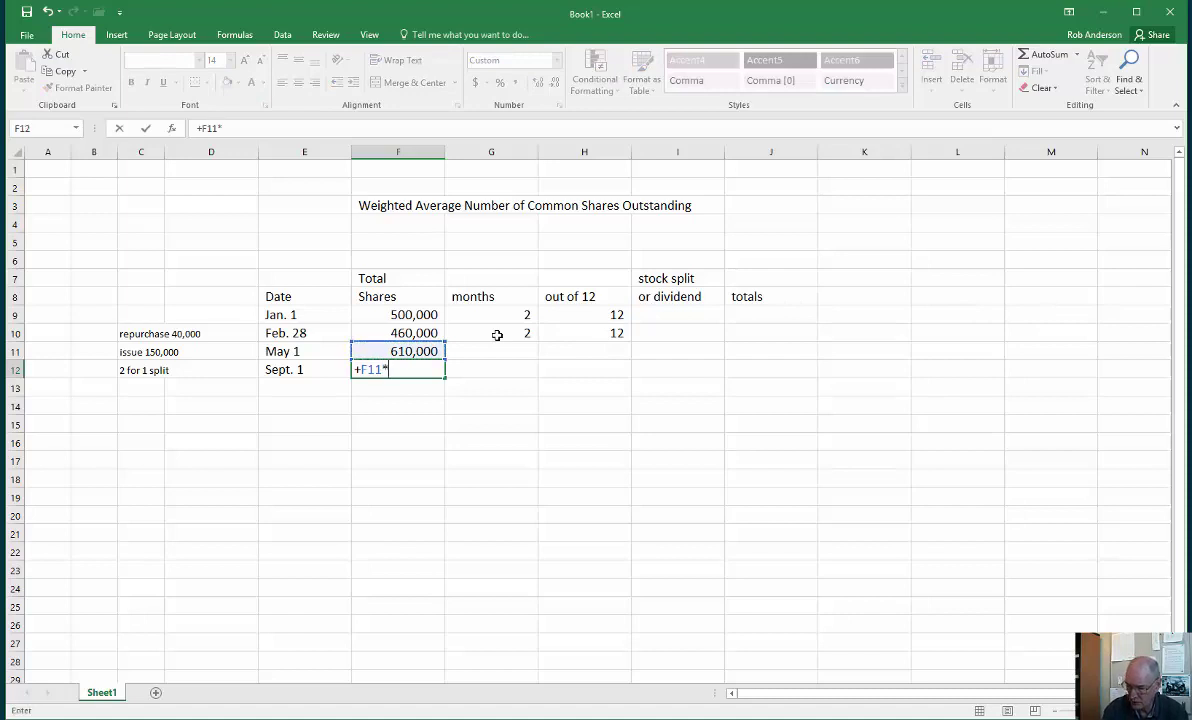
text(2)
key(Return)
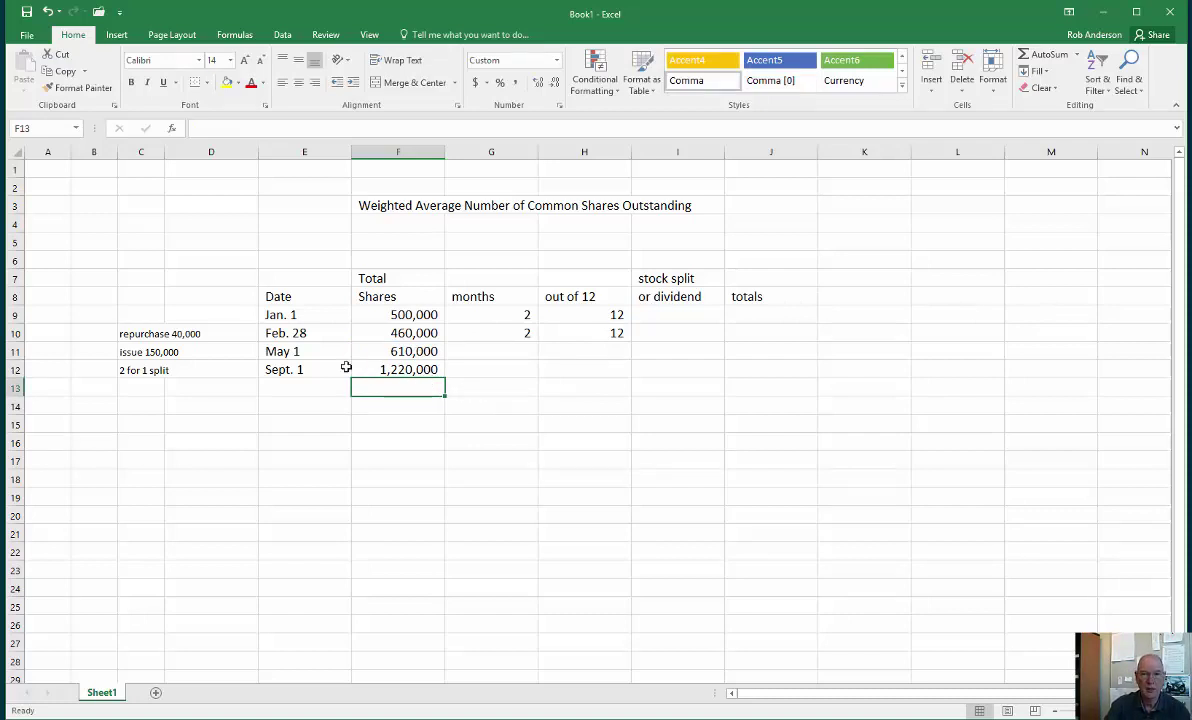
Step: Fill in the May 1 row with 4 months in G11 and 12 in the out-of-12 column
click(300, 350)
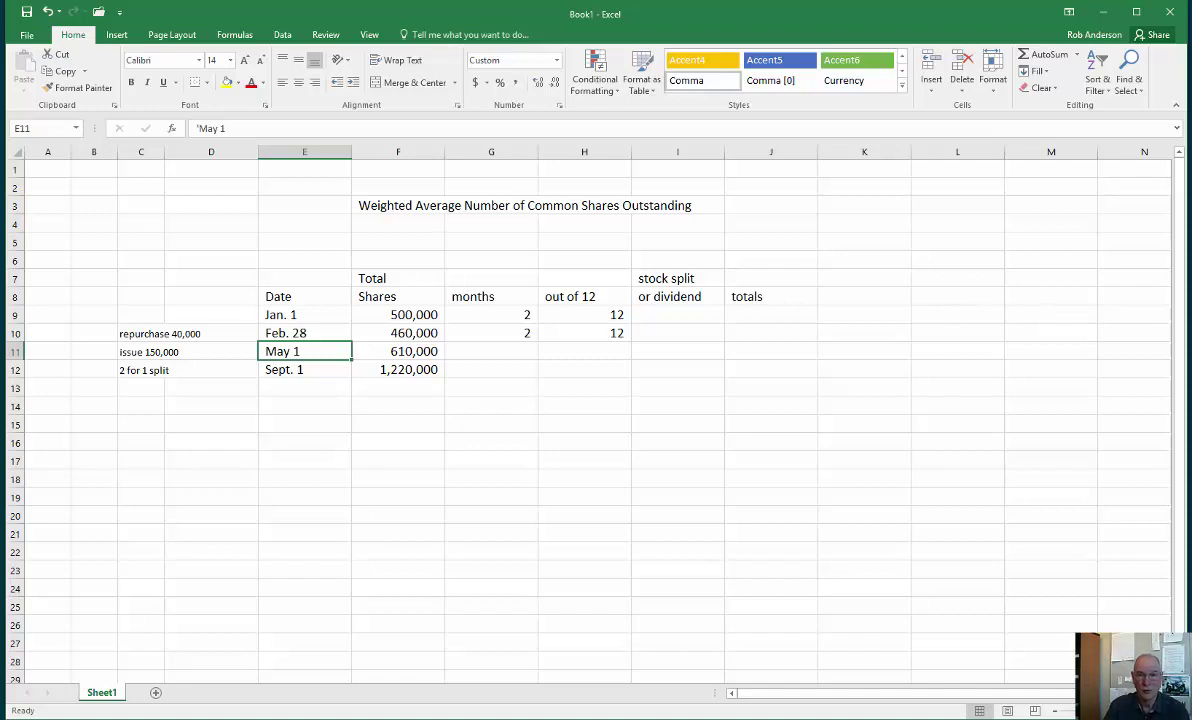
click(520, 353)
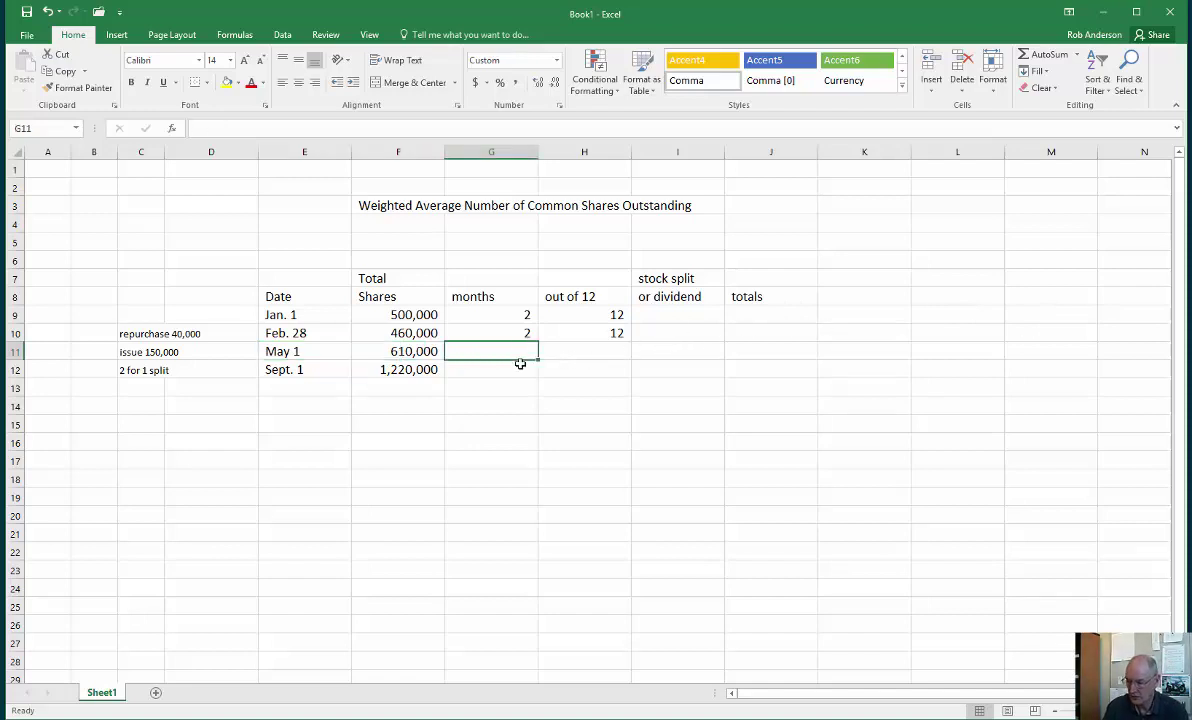
text(4)
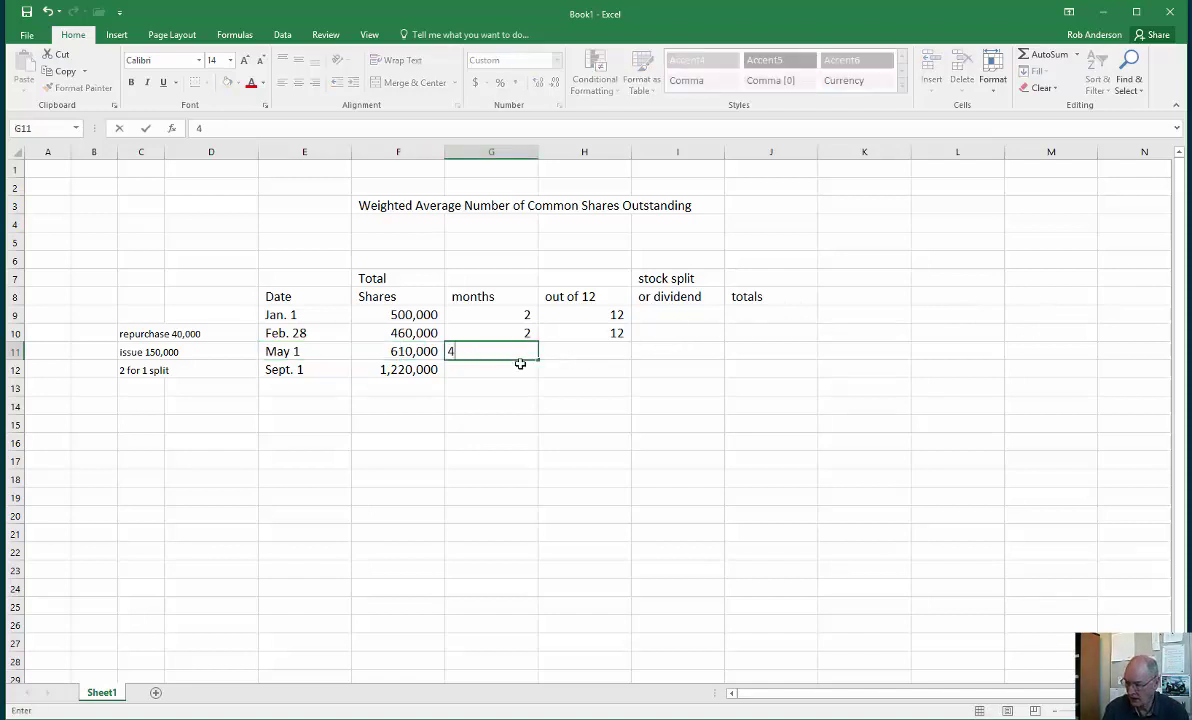
key(Tab)
text(12)
key(ctrl+Return)
key(Down)
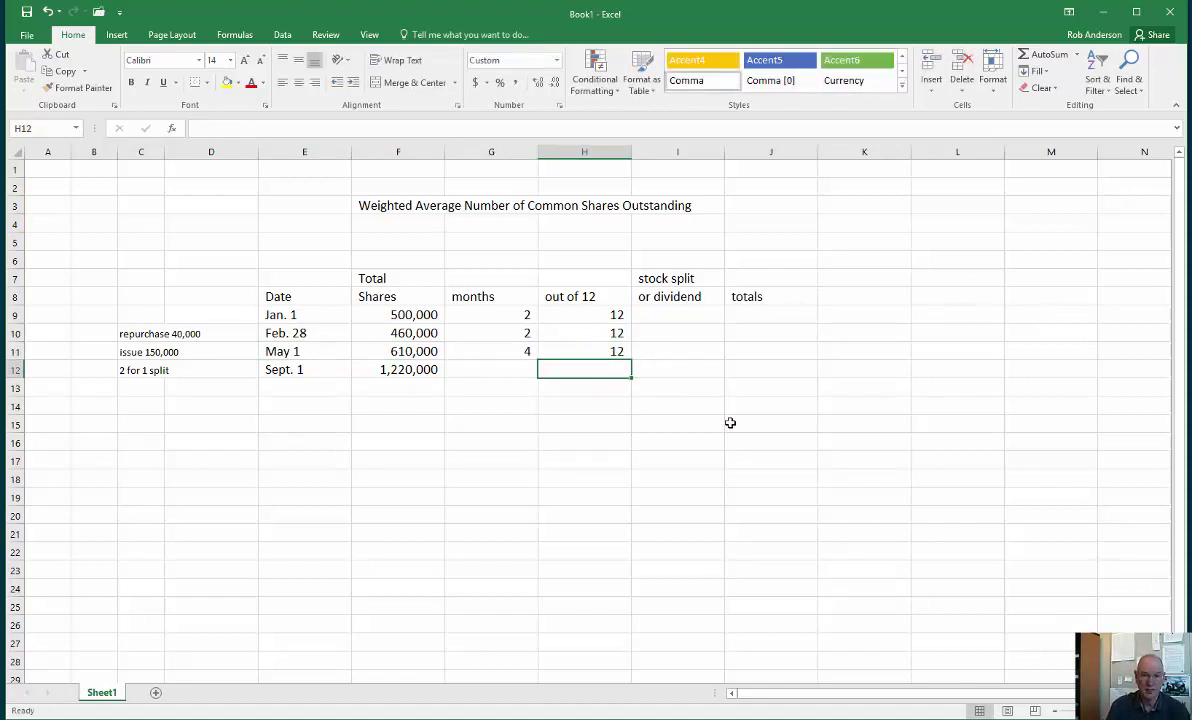
Step: Enter Nov. 30 as a text date in E13 and add the note "issue 100,000" in C13
click(293, 386)
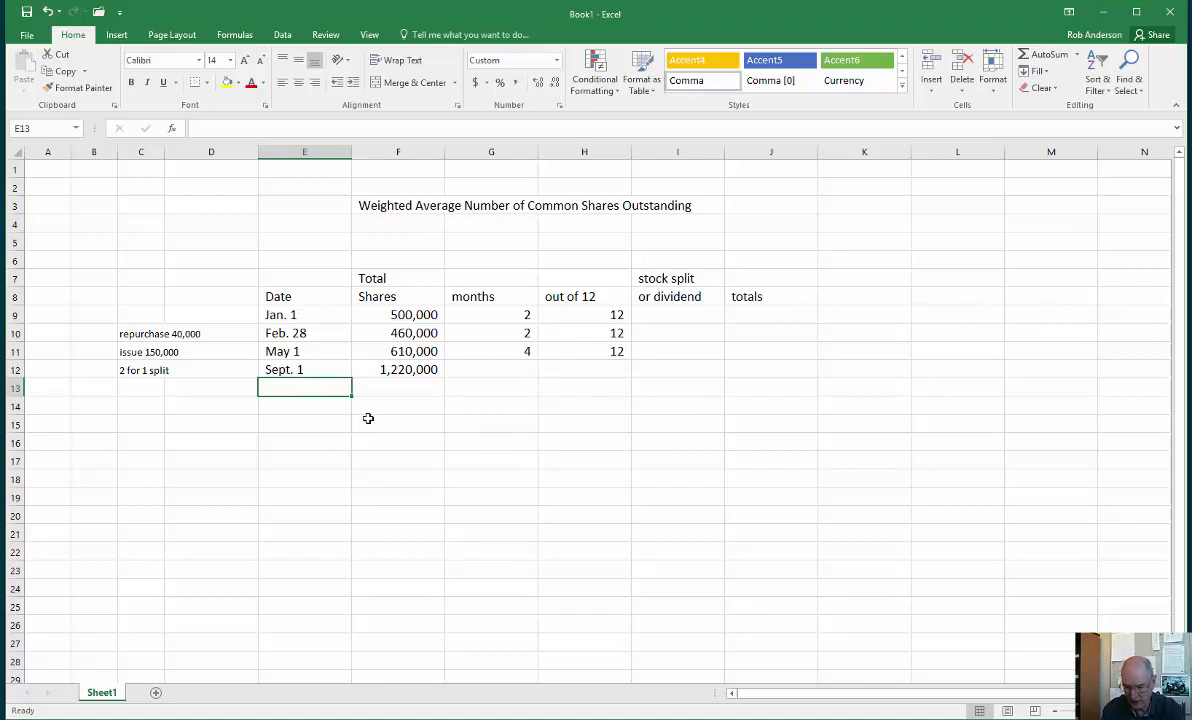
text('No)
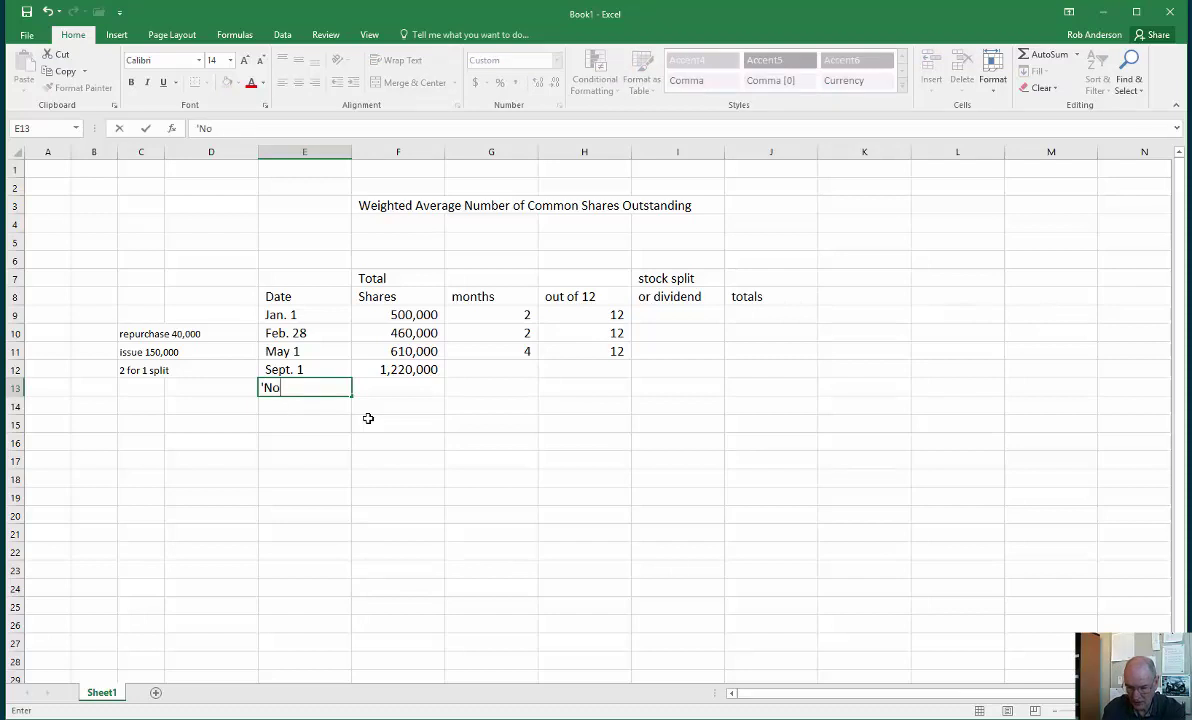
text(v. 30)
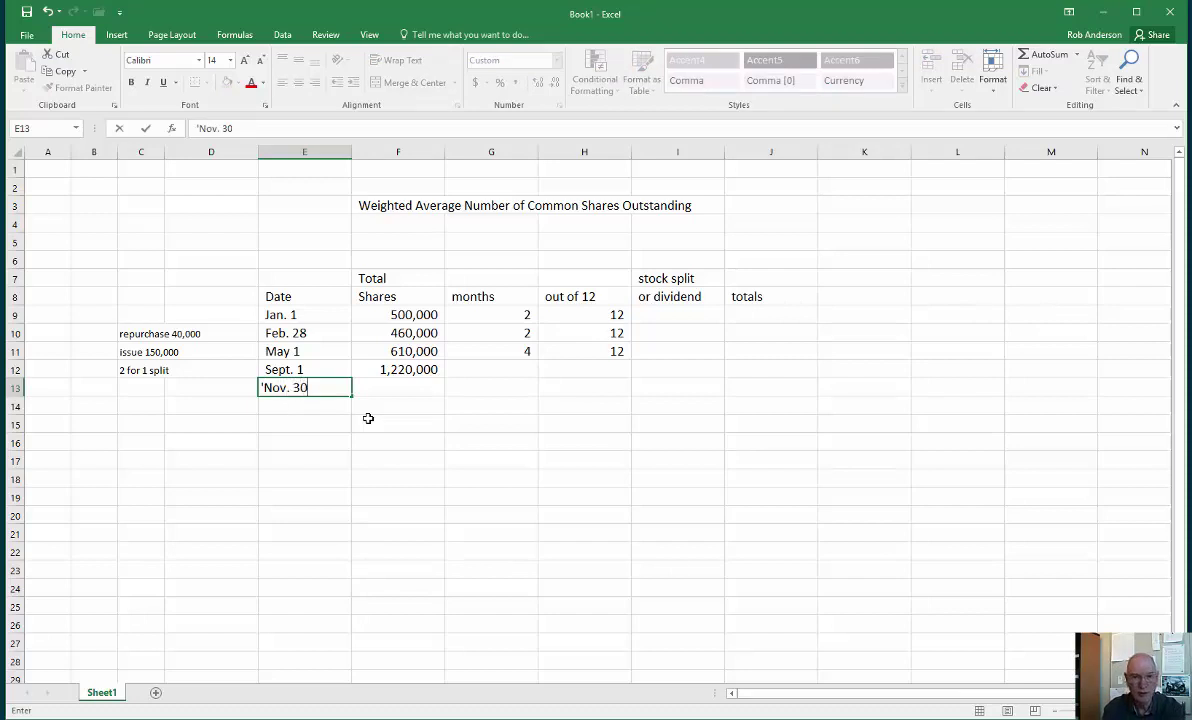
key(Left)
key(Left)
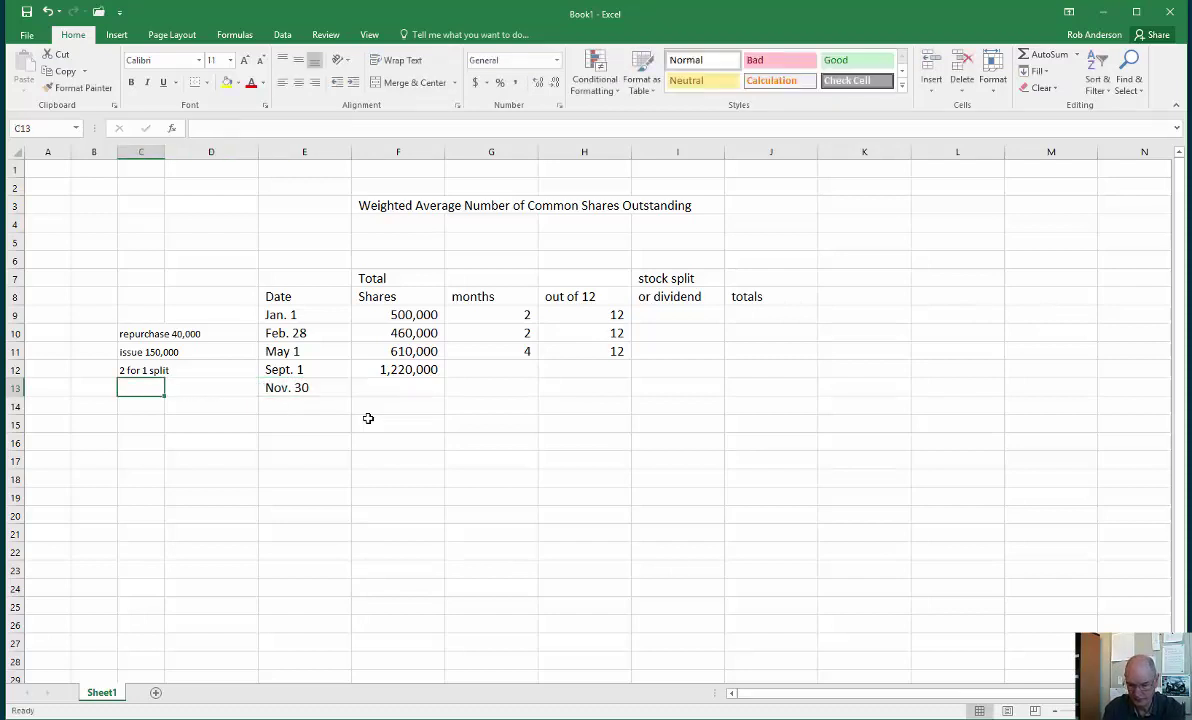
text(issue )
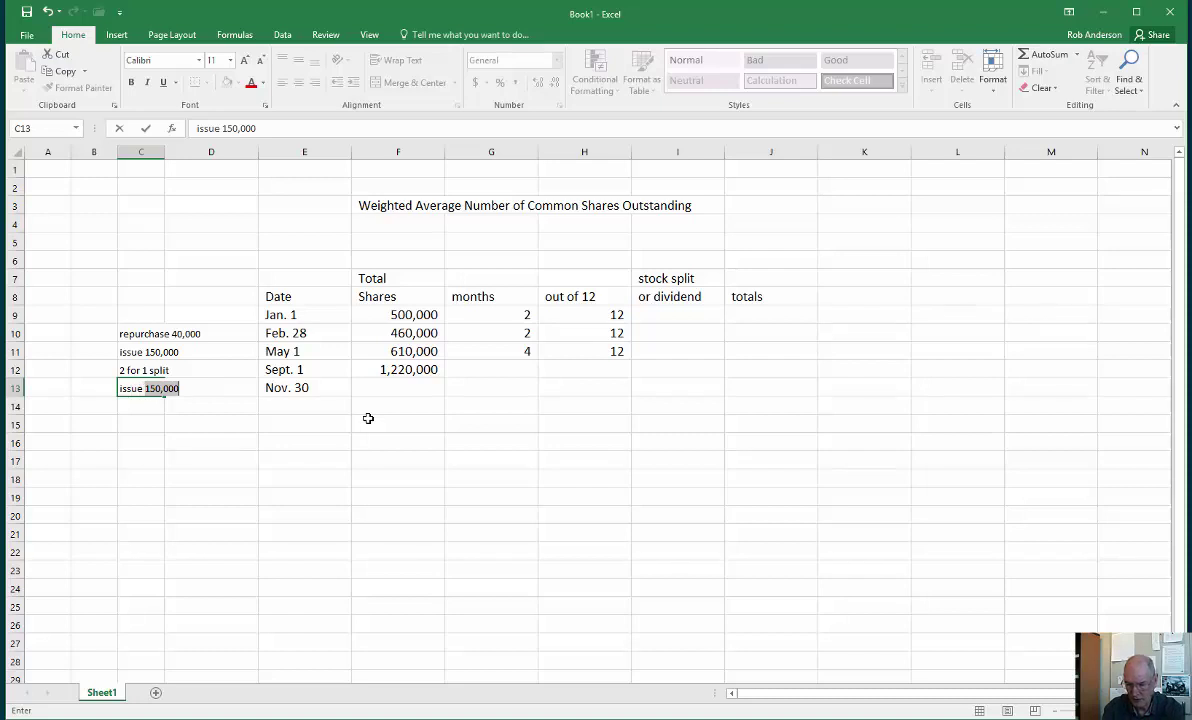
text(100,000)
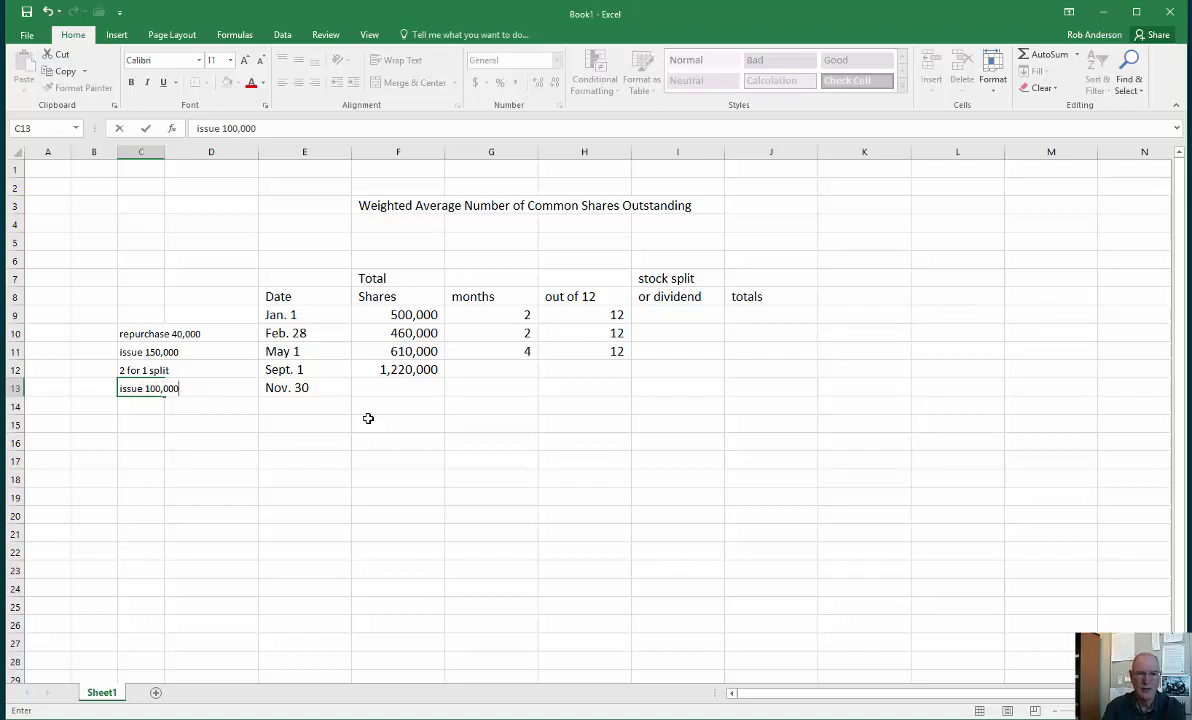
Step: Calculate the Nov. 30 total shares in F13 with the formula +F12+100000
click(395, 386)
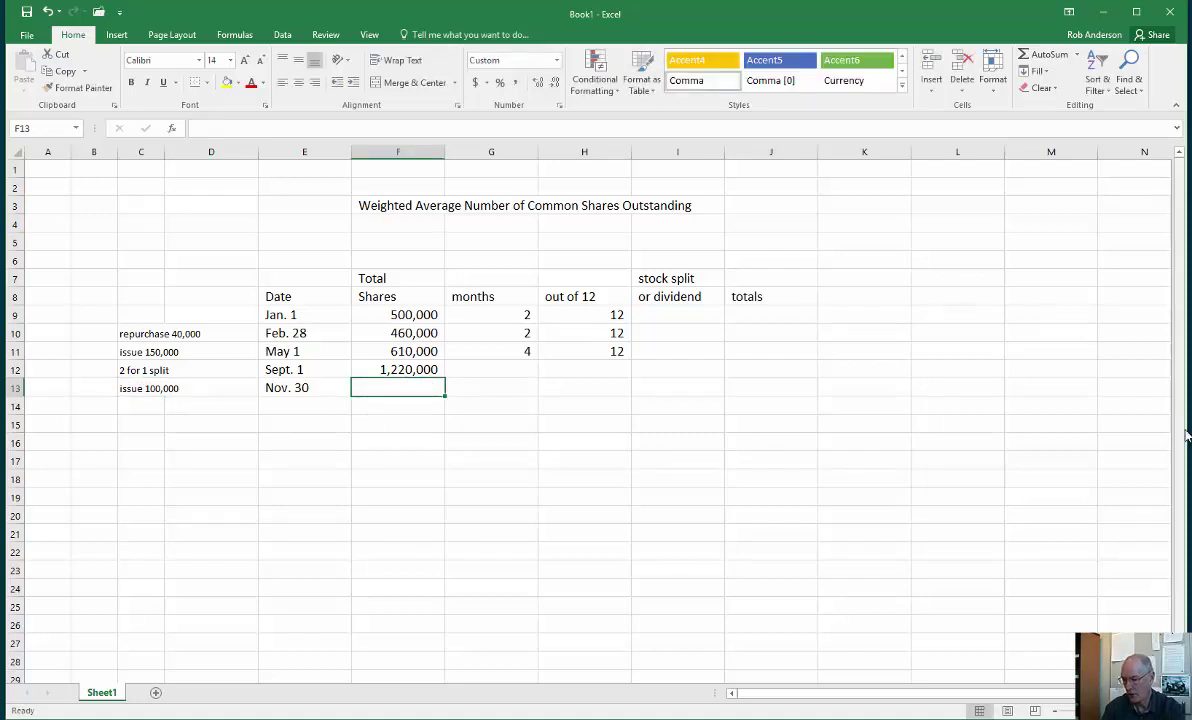
text(+)
key(Up)
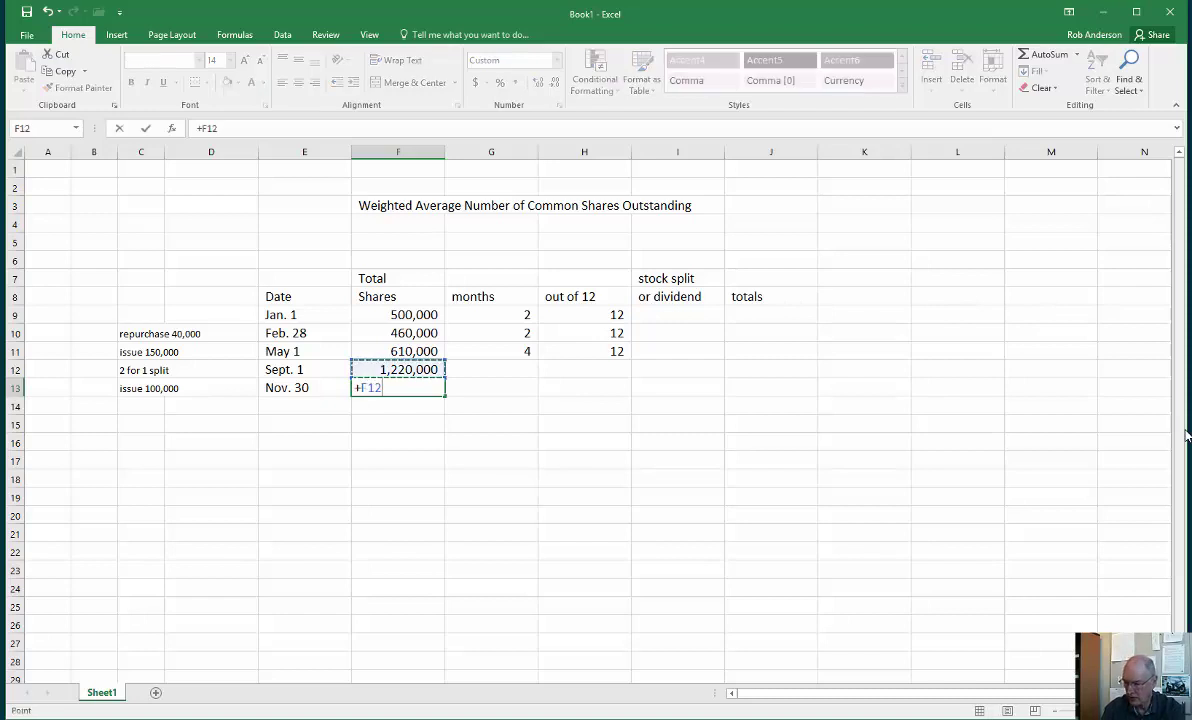
text(+10000)
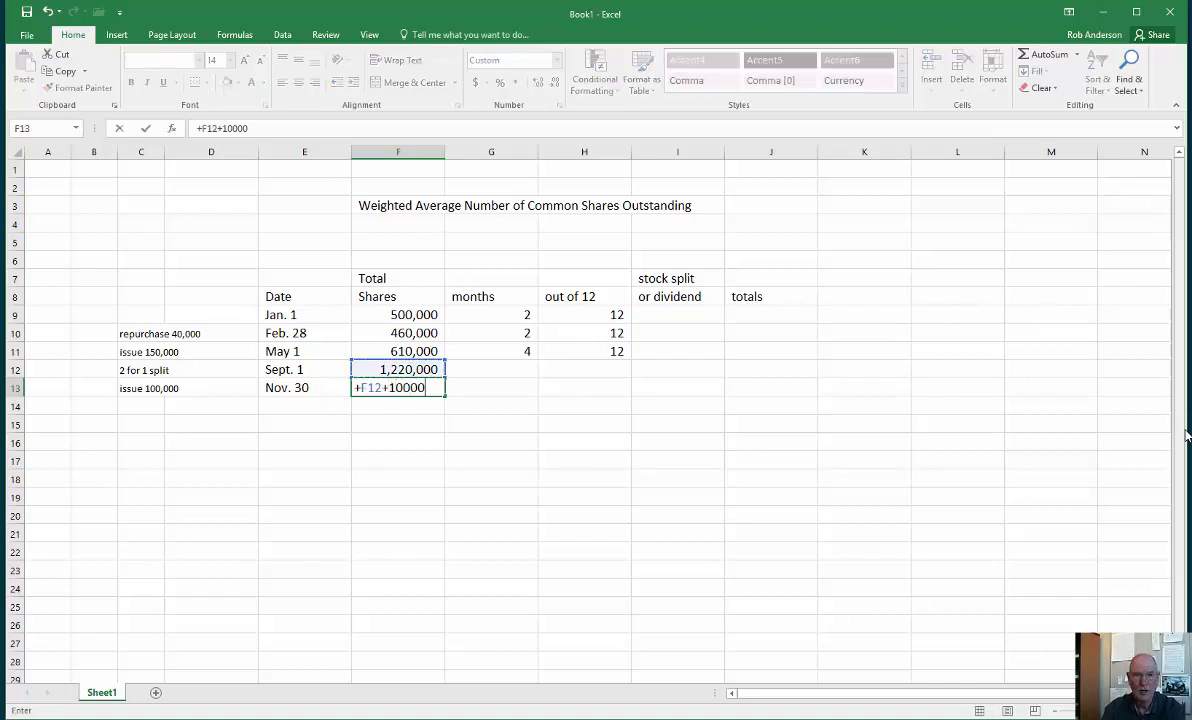
text(0)
key(Return)
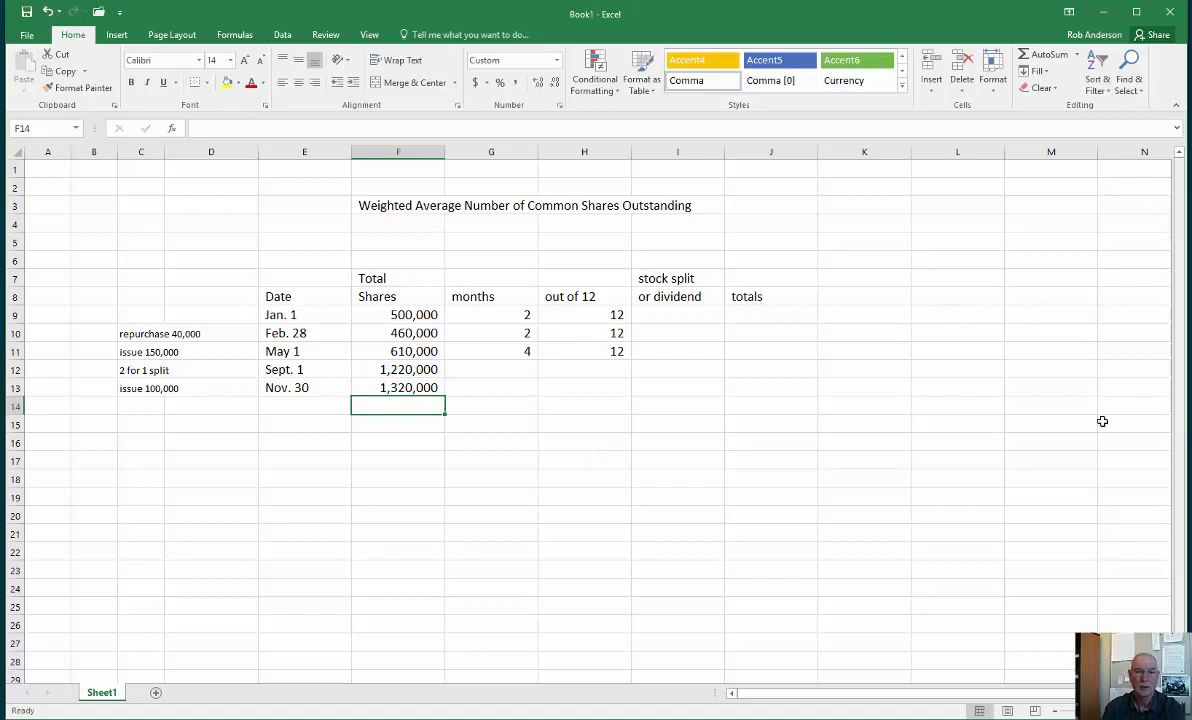
Step: Fill in the Sept. 1 row with 3 months in G12 and 12 in the out-of-12 column
click(293, 370)
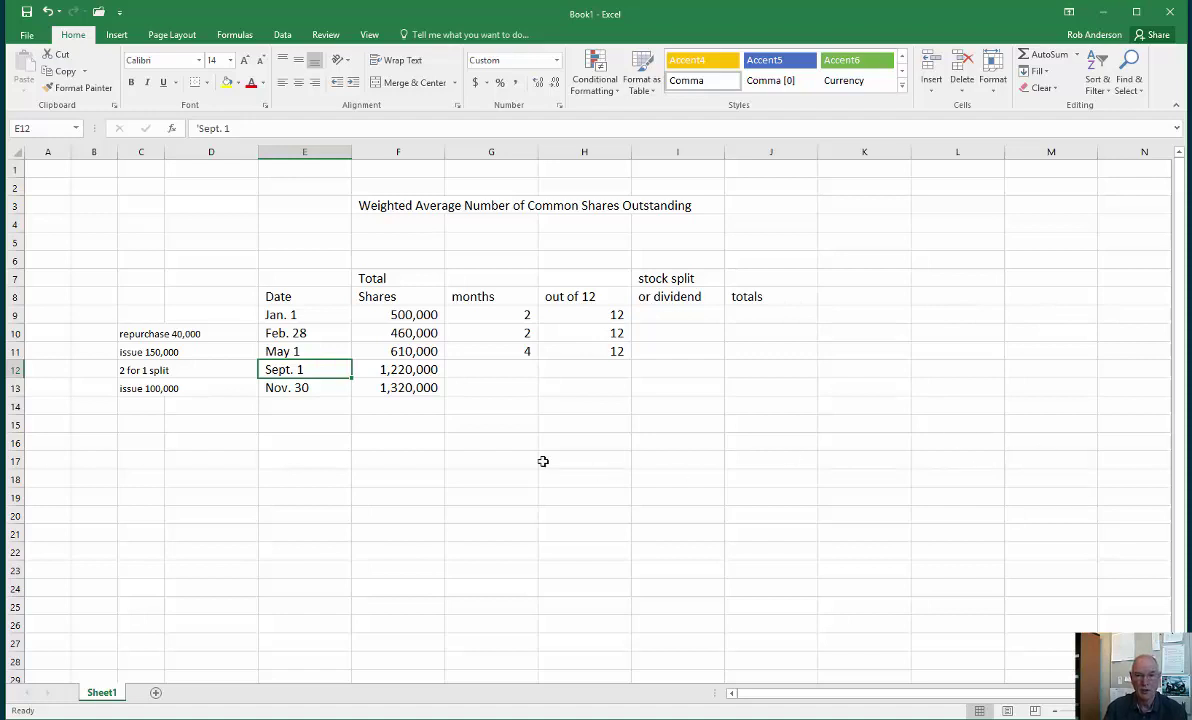
click(494, 369)
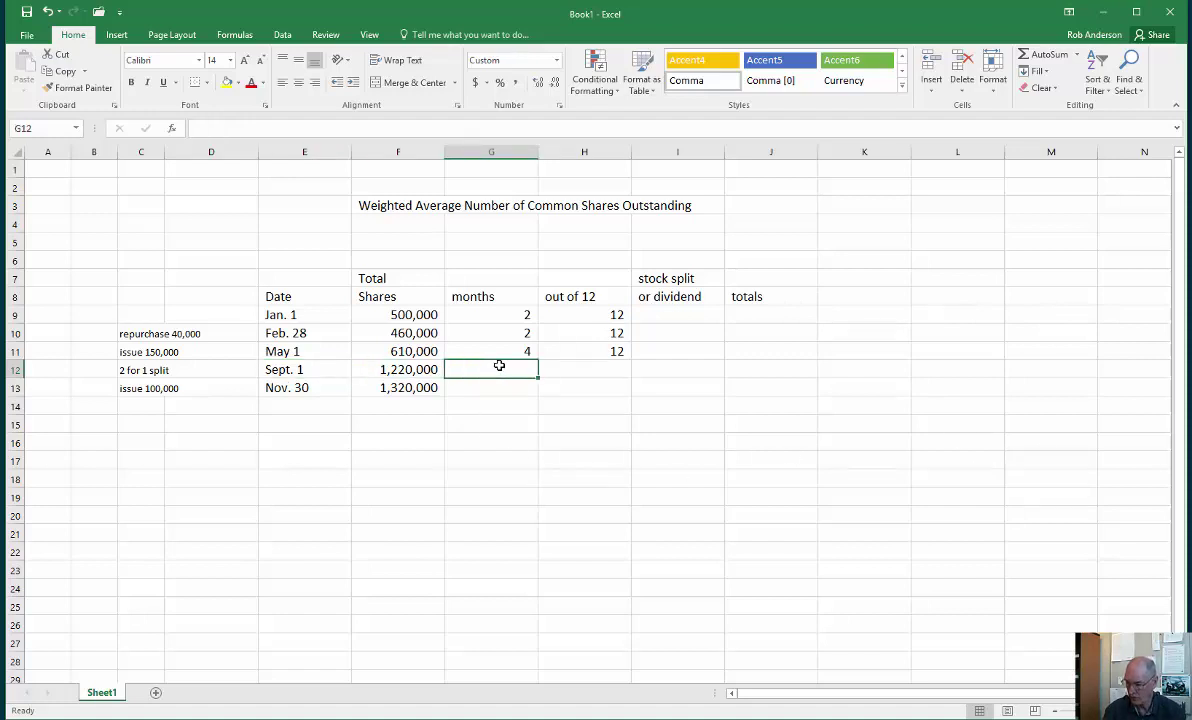
text(3)
key(Tab)
text(12)
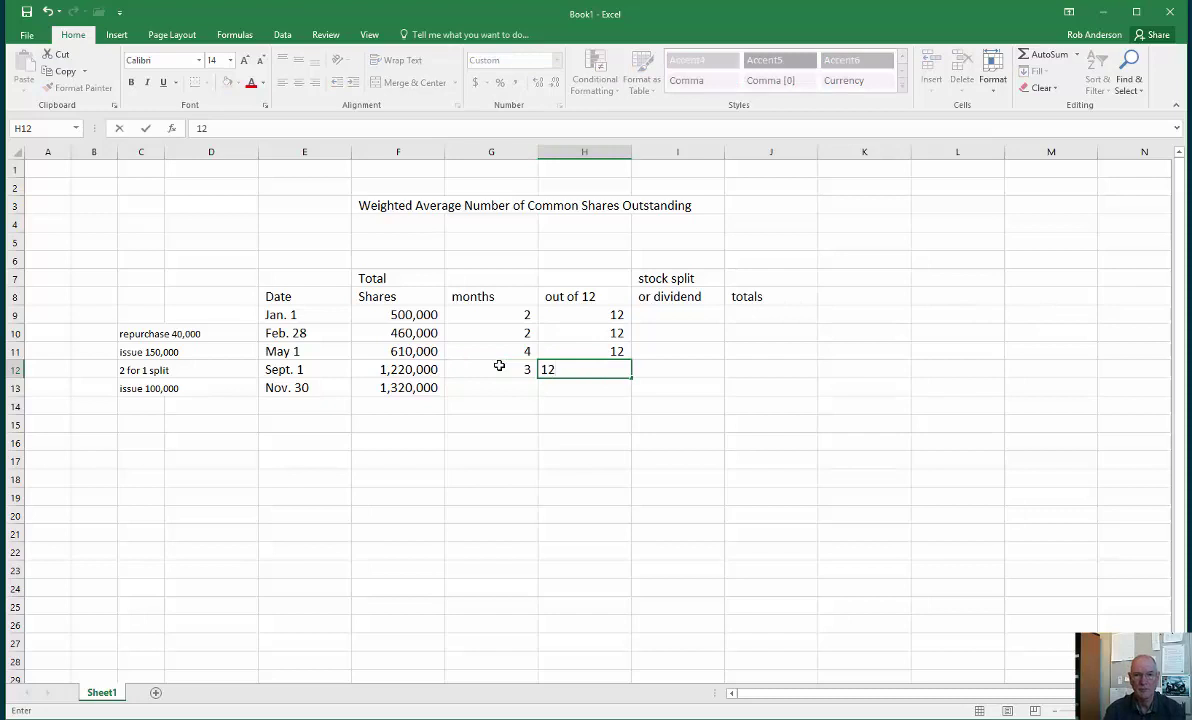
key(Return)
Step: Fill in the Nov. 30 row with 1 month in G13 and 12 in the out-of-12 column
key(Left)
key(Left)
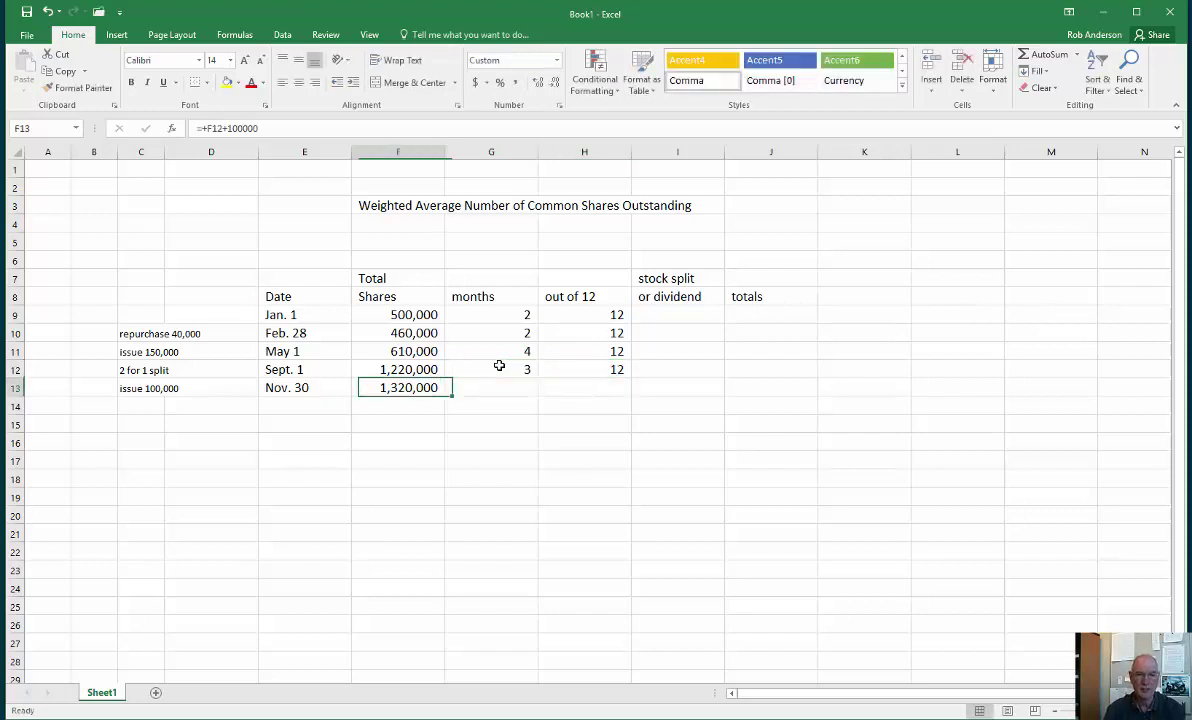
key(Left)
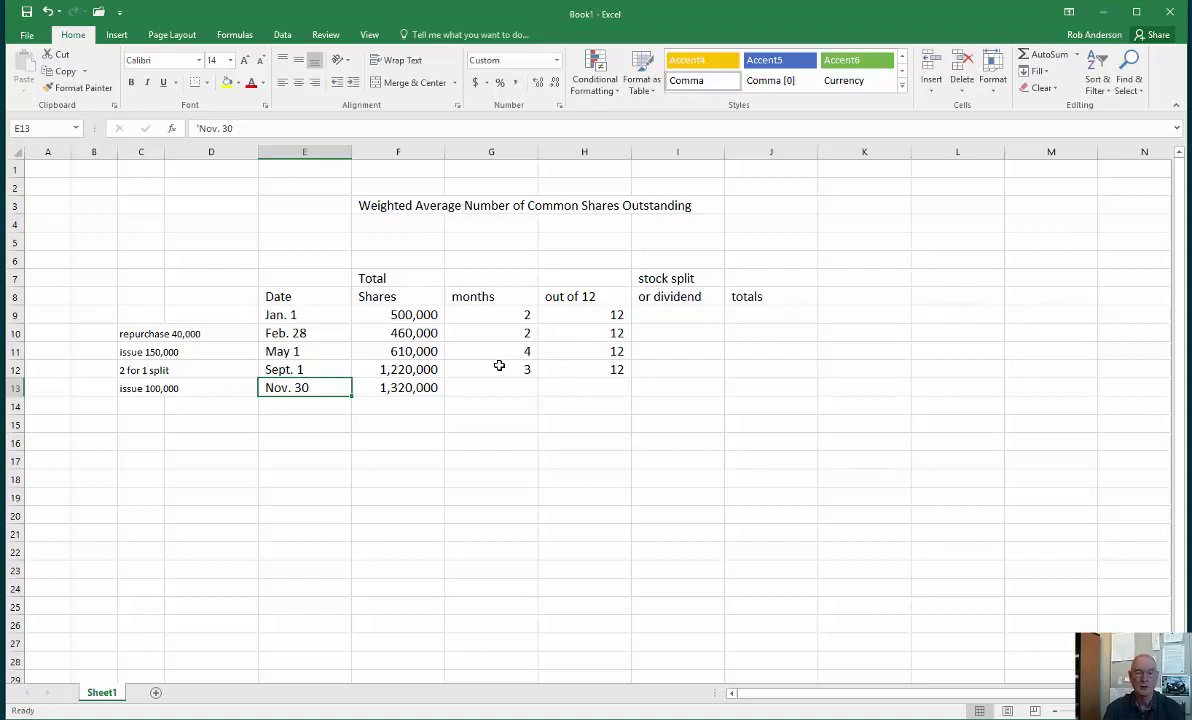
key(Right)
key(Right)
text(1)
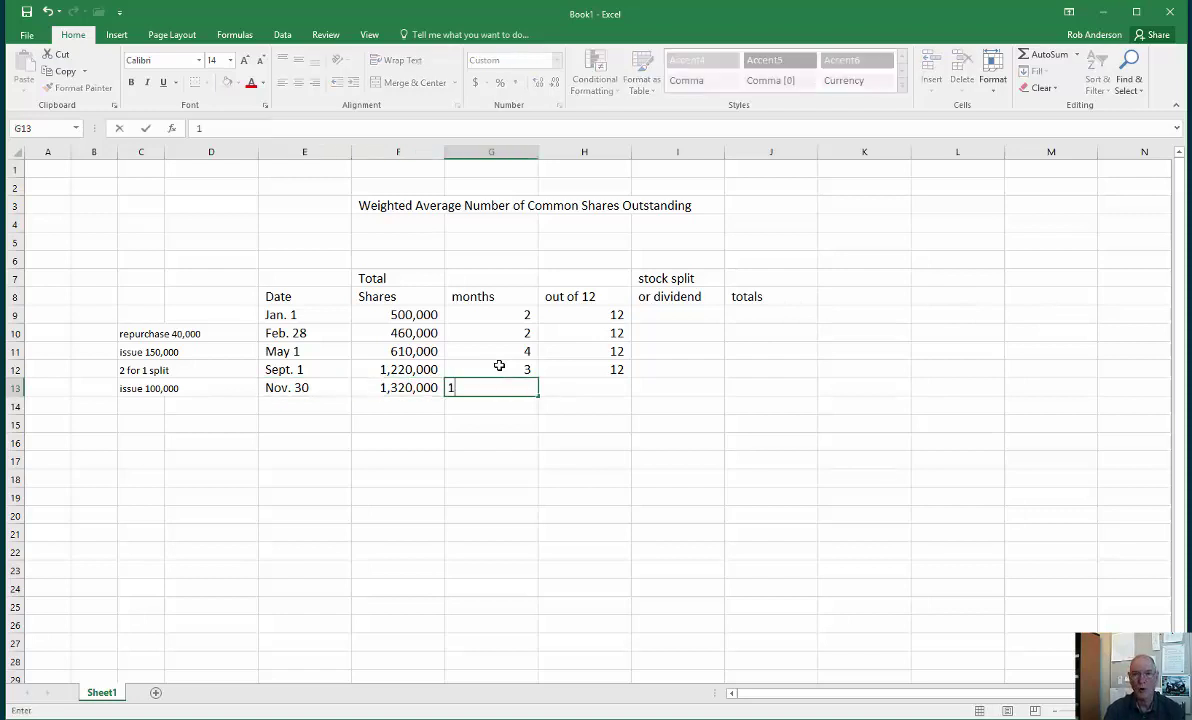
key(Tab)
text(12)
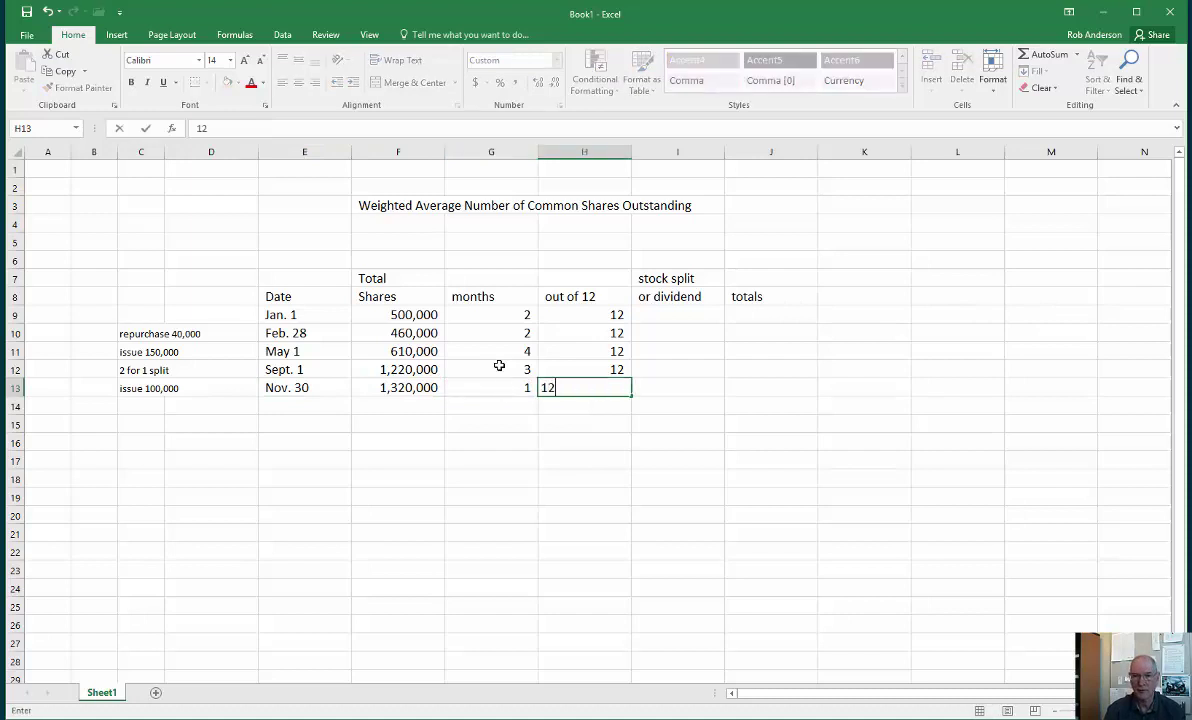
key(Return)
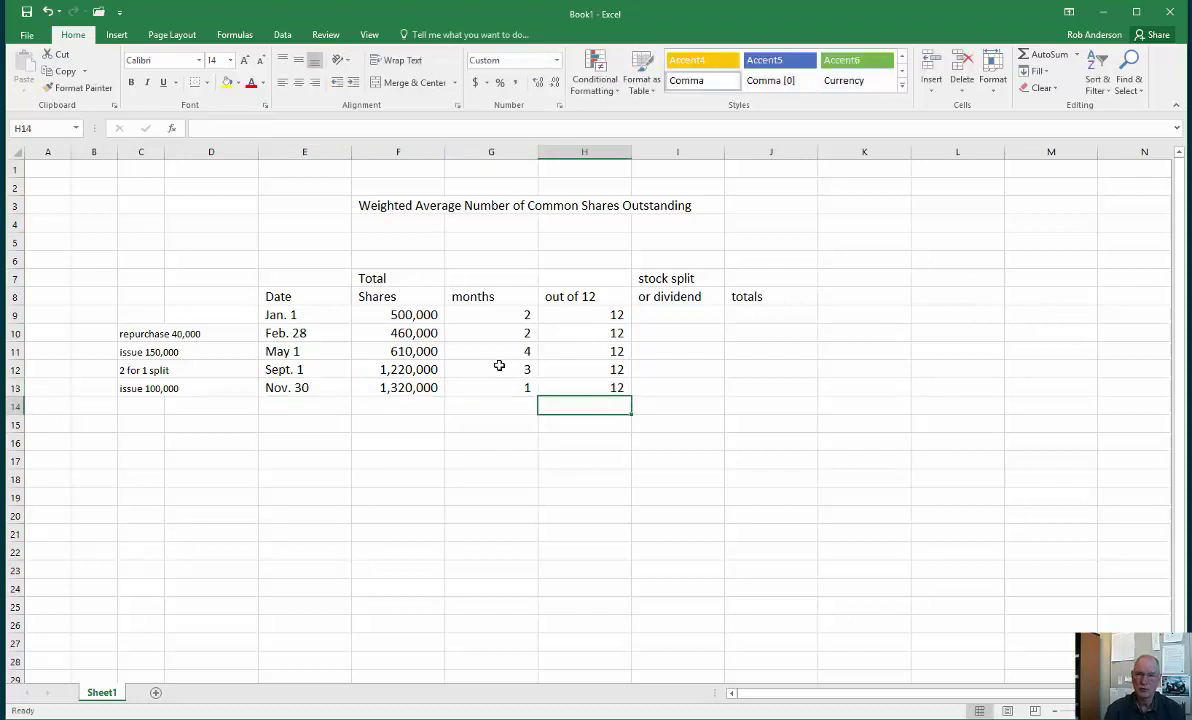
Step: Underline the Nov. 30 months value in G13 and total the months column in G14 with =SUM(G9:G13)
key(Left)
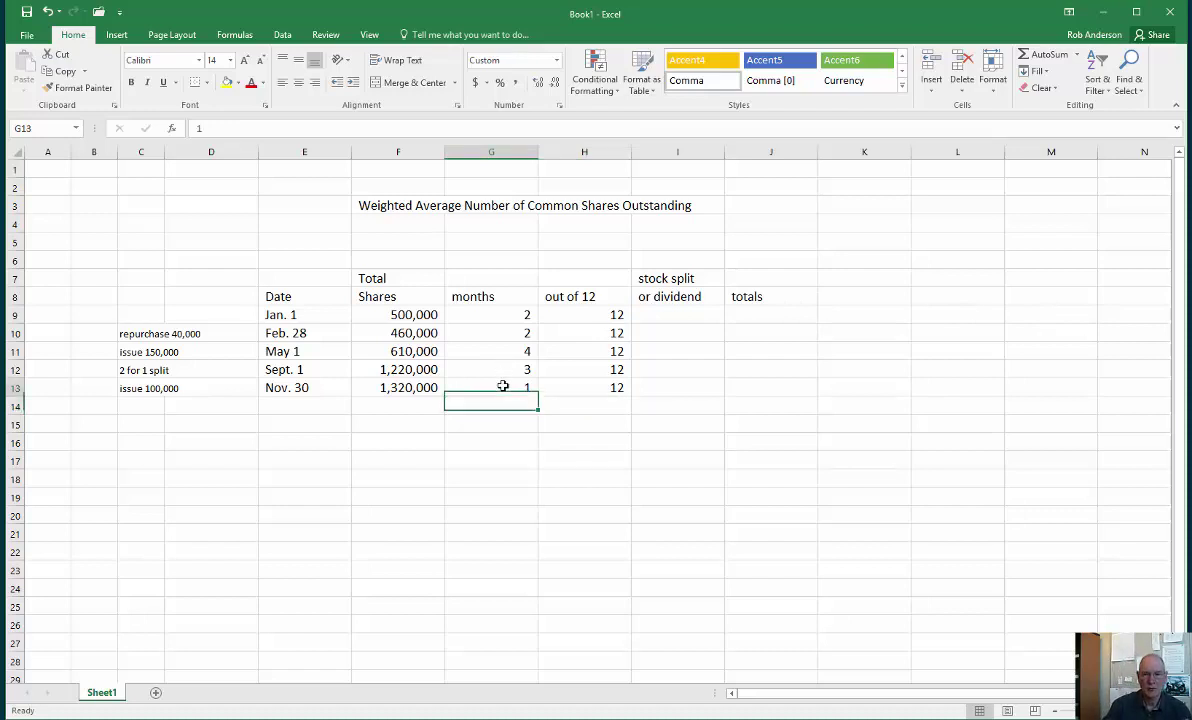
click(503, 386)
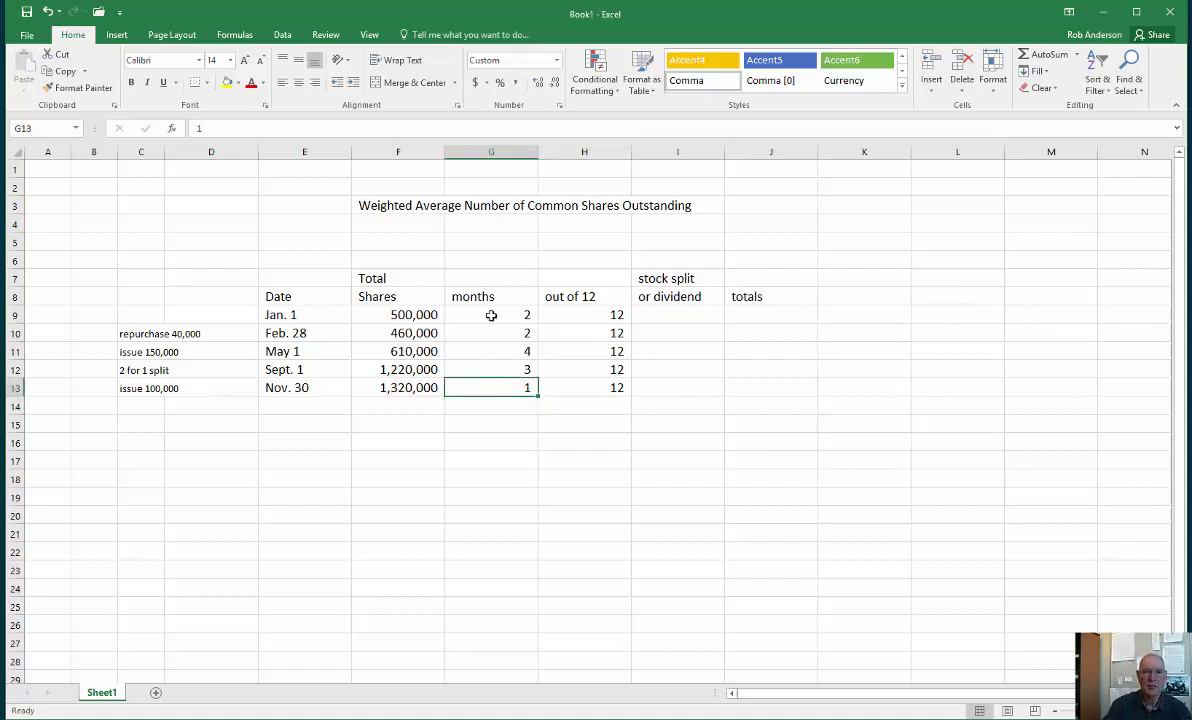
click(163, 82)
click(513, 408)
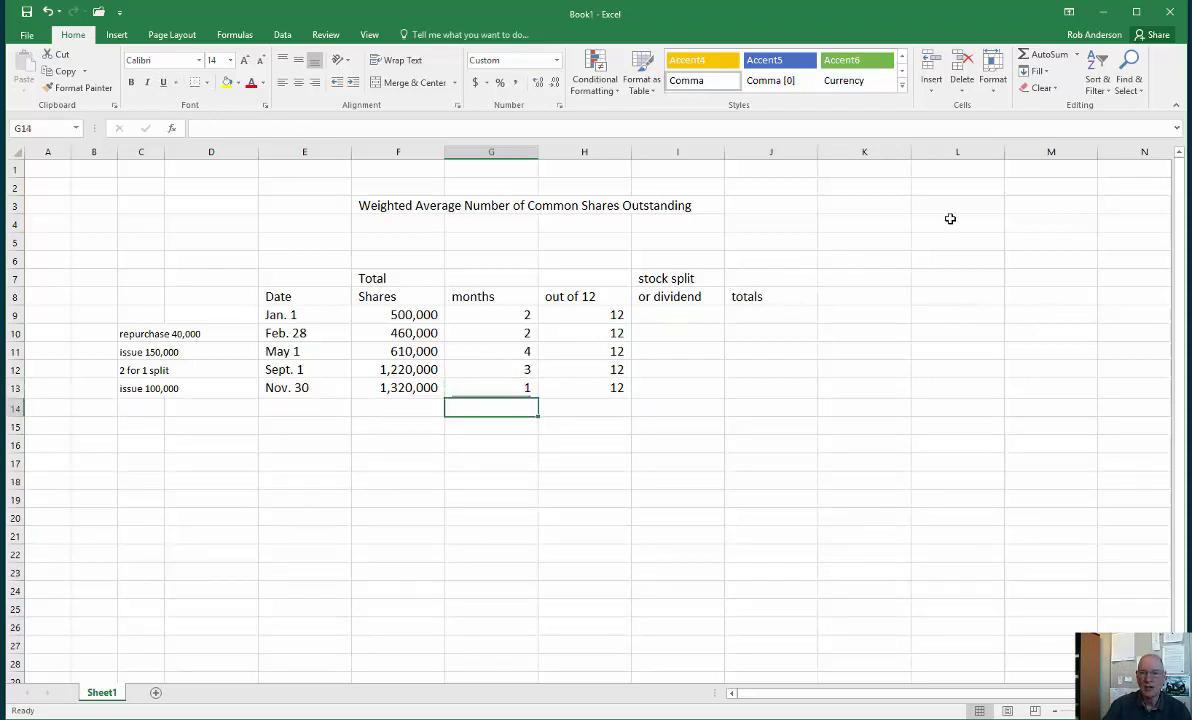
click(1045, 54)
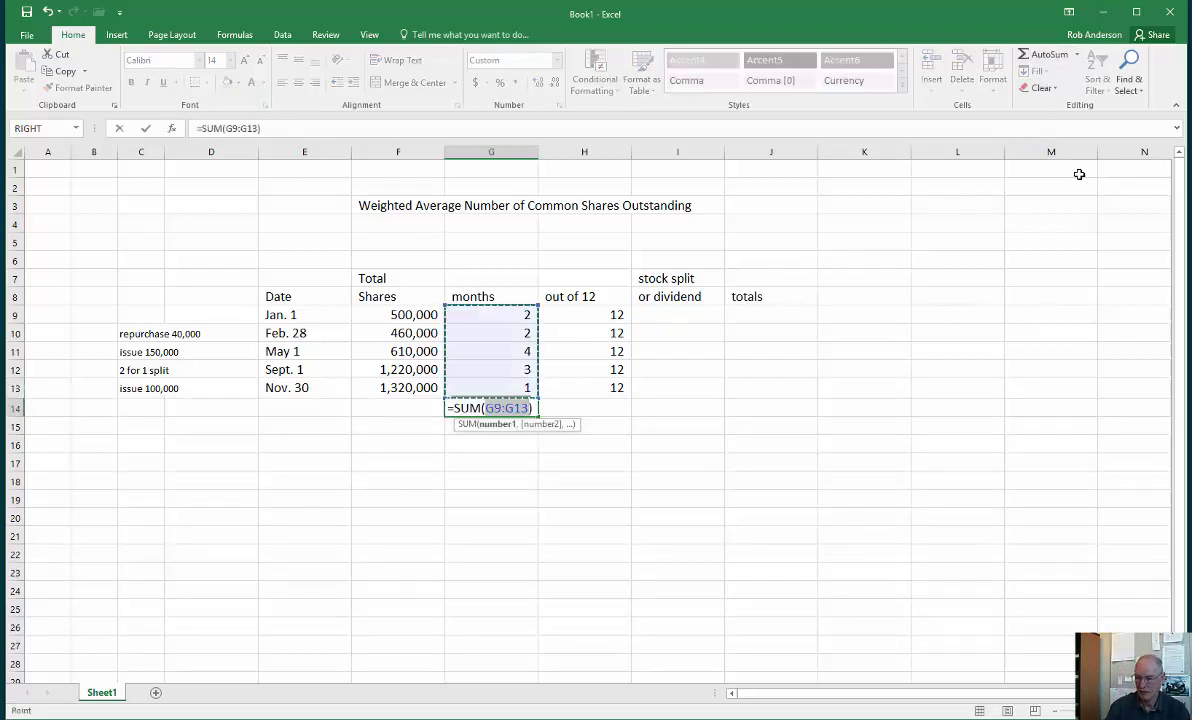
key(Return)
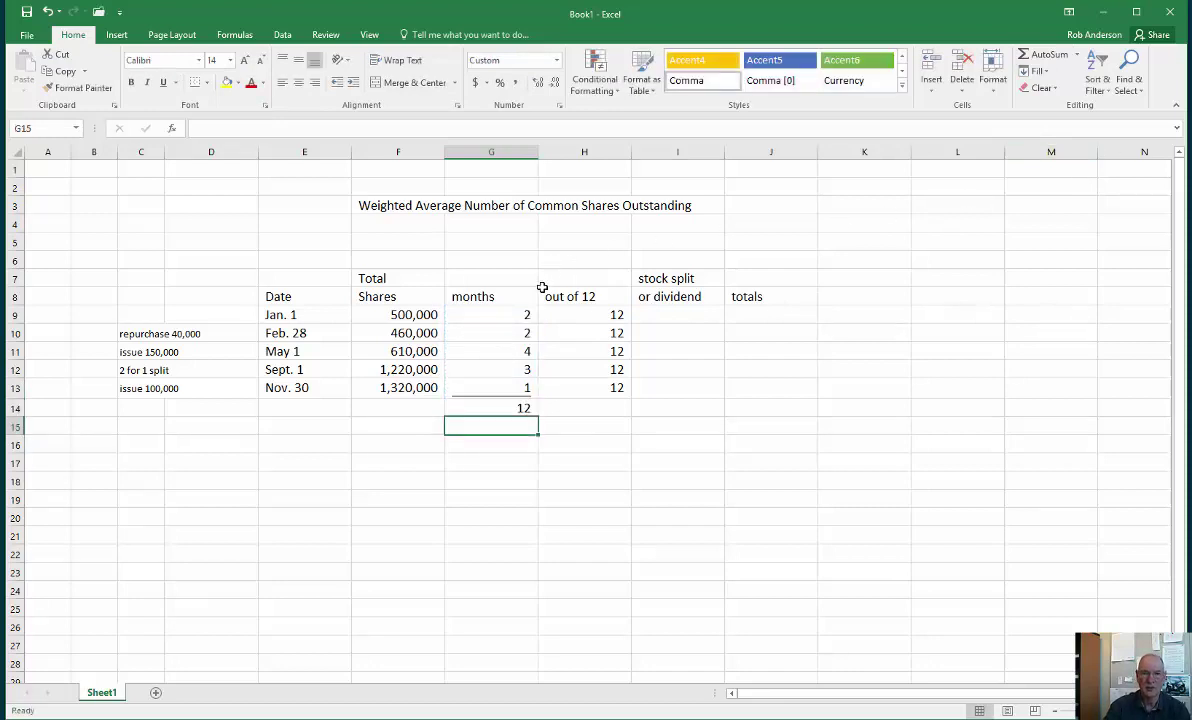
Step: Test the months total by setting the May 1 months in G11 to 5, and undo that change
click(514, 348)
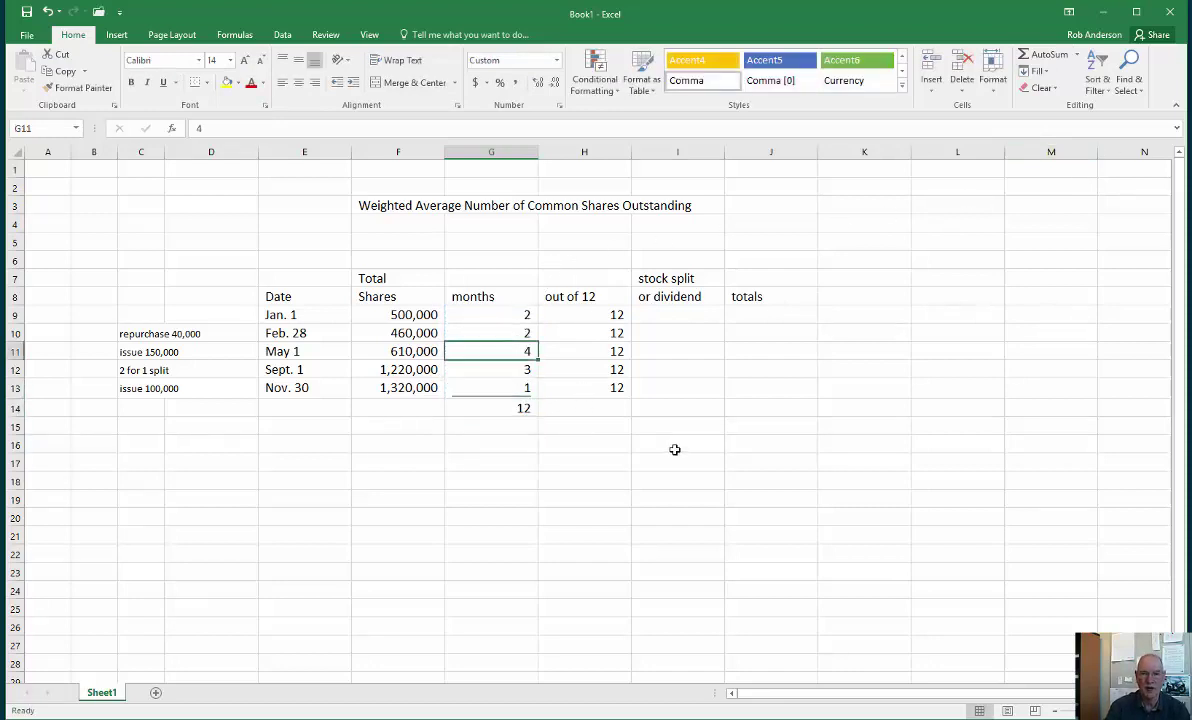
text(5)
key(Return)
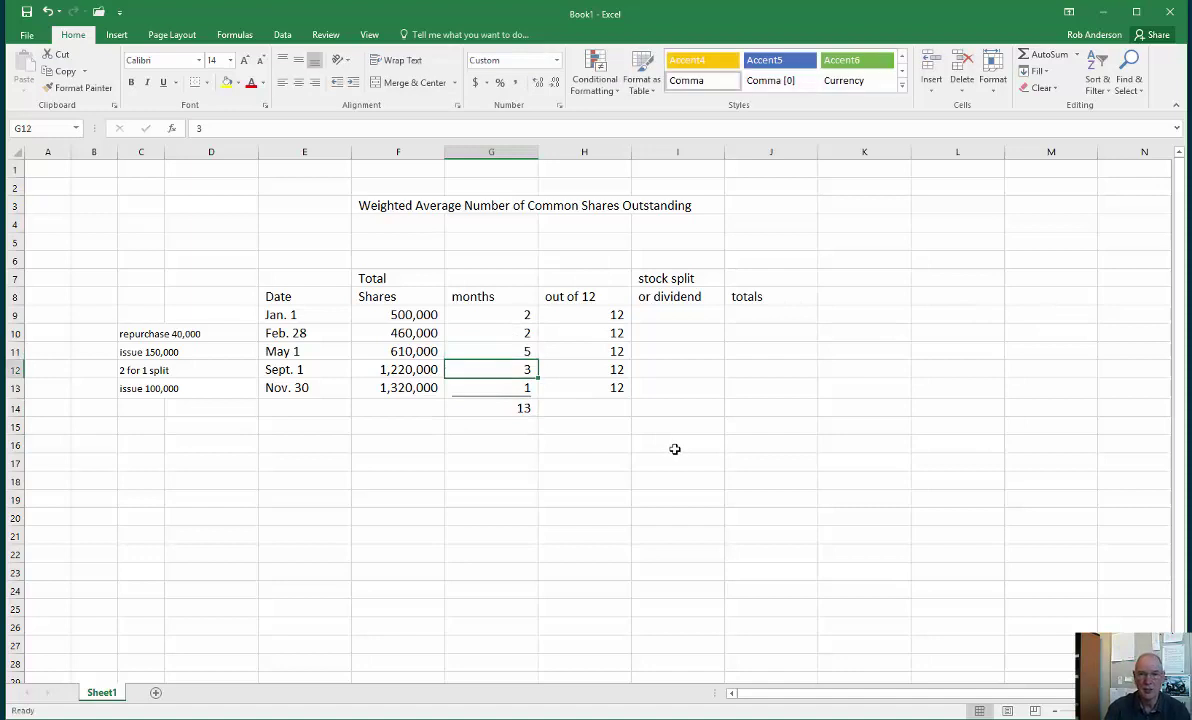
click(492, 405)
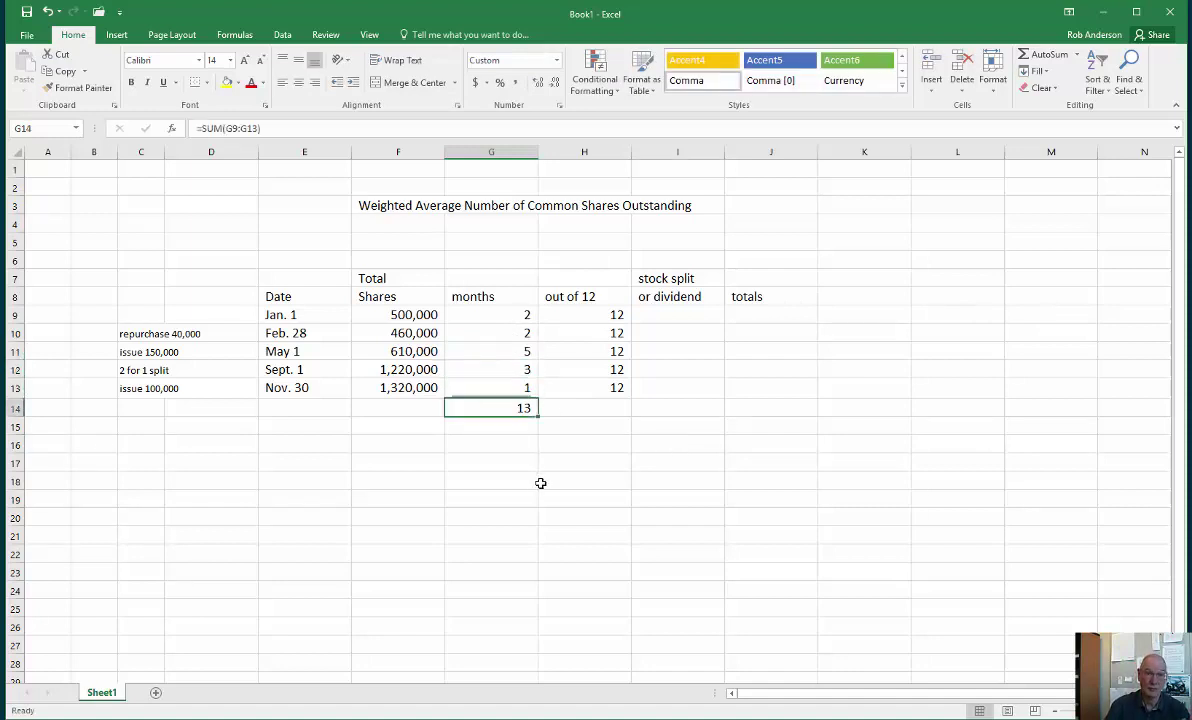
click(46, 11)
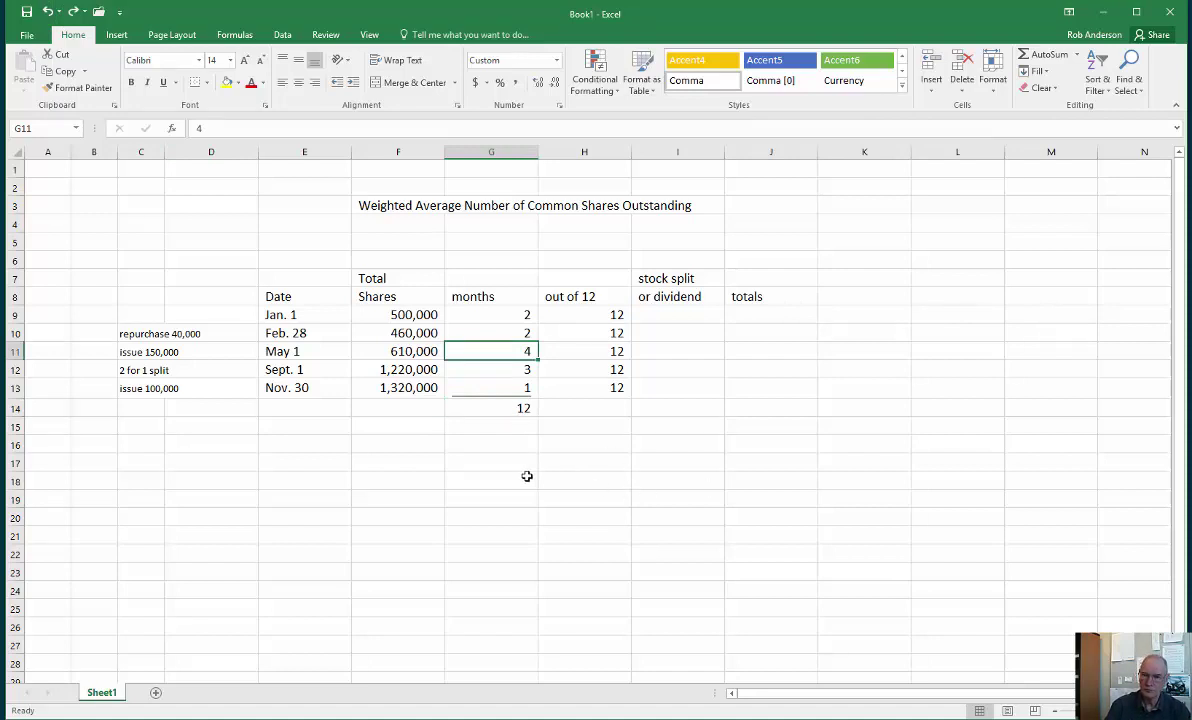
Step: Examine the share event notes and compare the total shares before the split (F9:F11) with those after it (F12:F13)
click(148, 371)
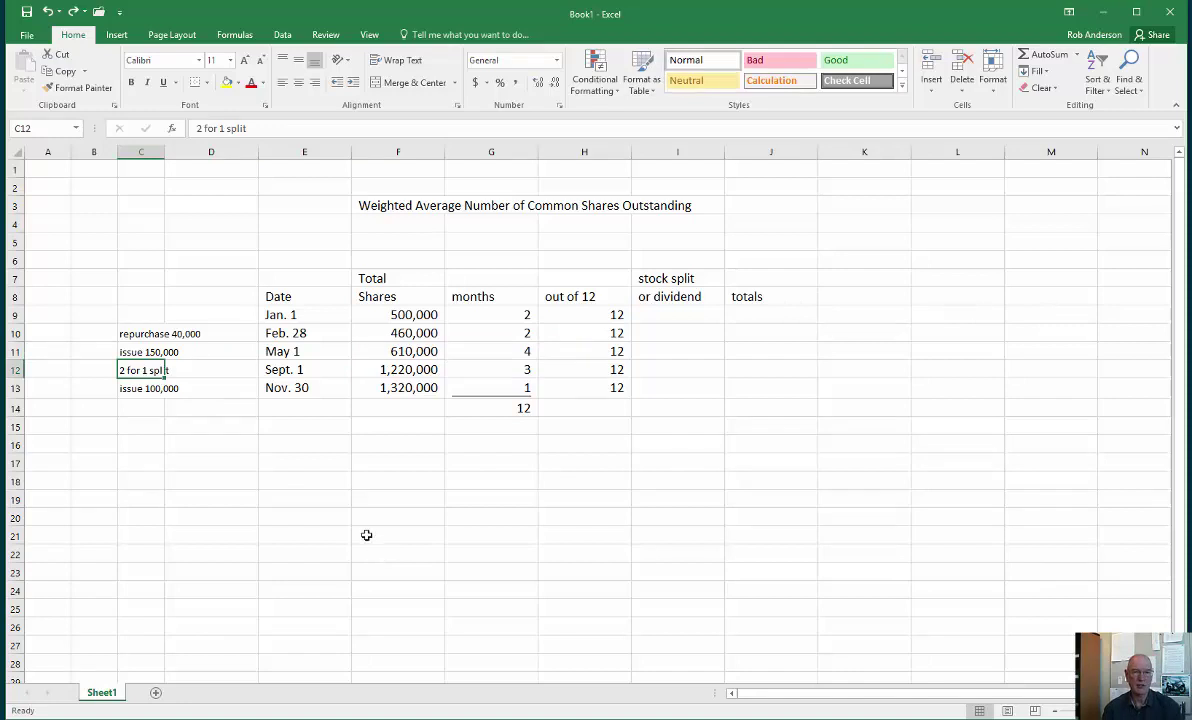
click(205, 447)
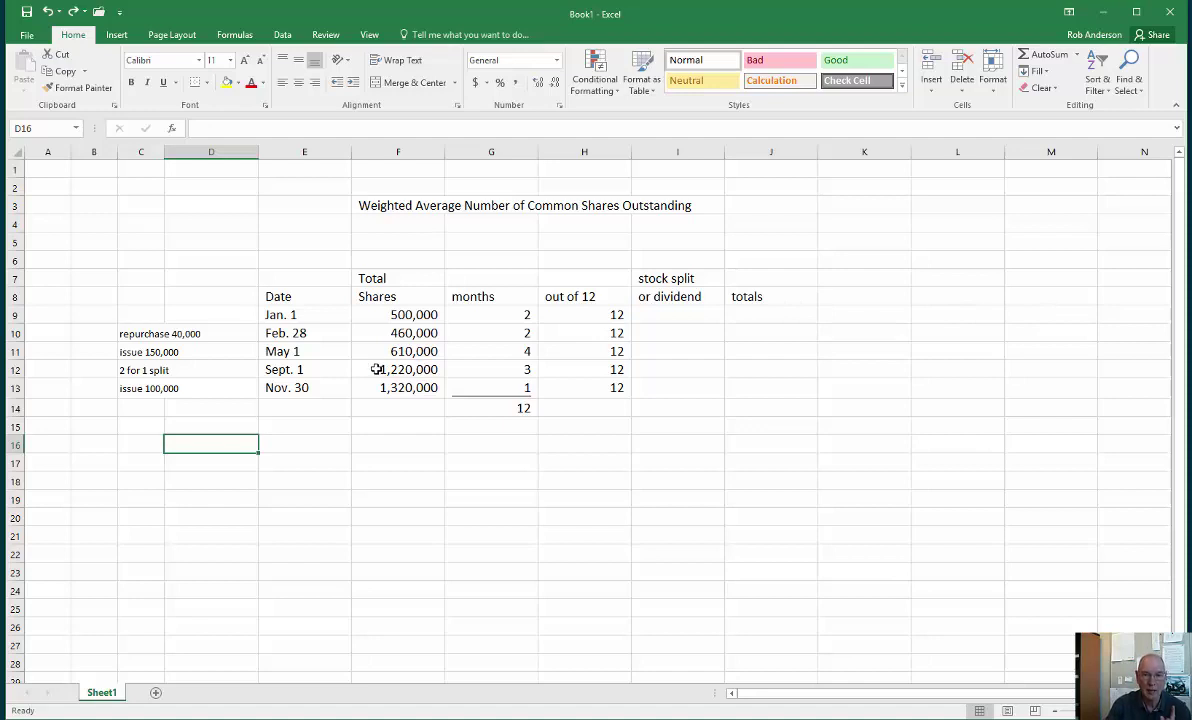
click(210, 334)
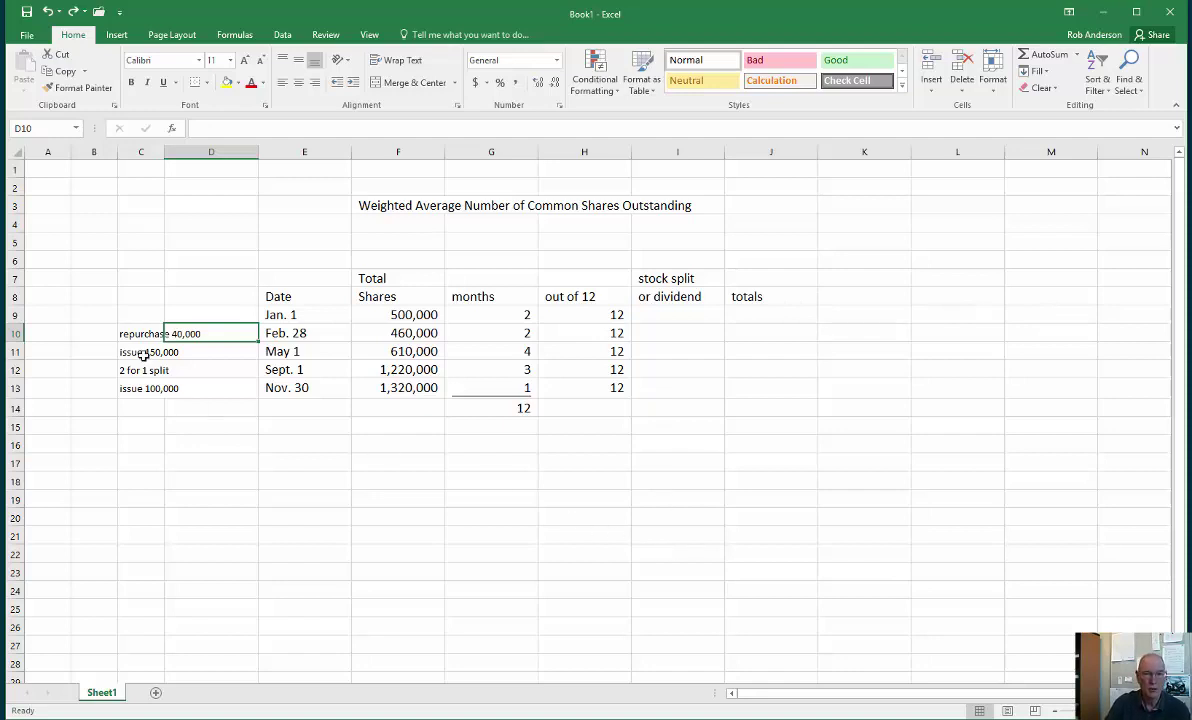
drag(135, 351, 230, 352)
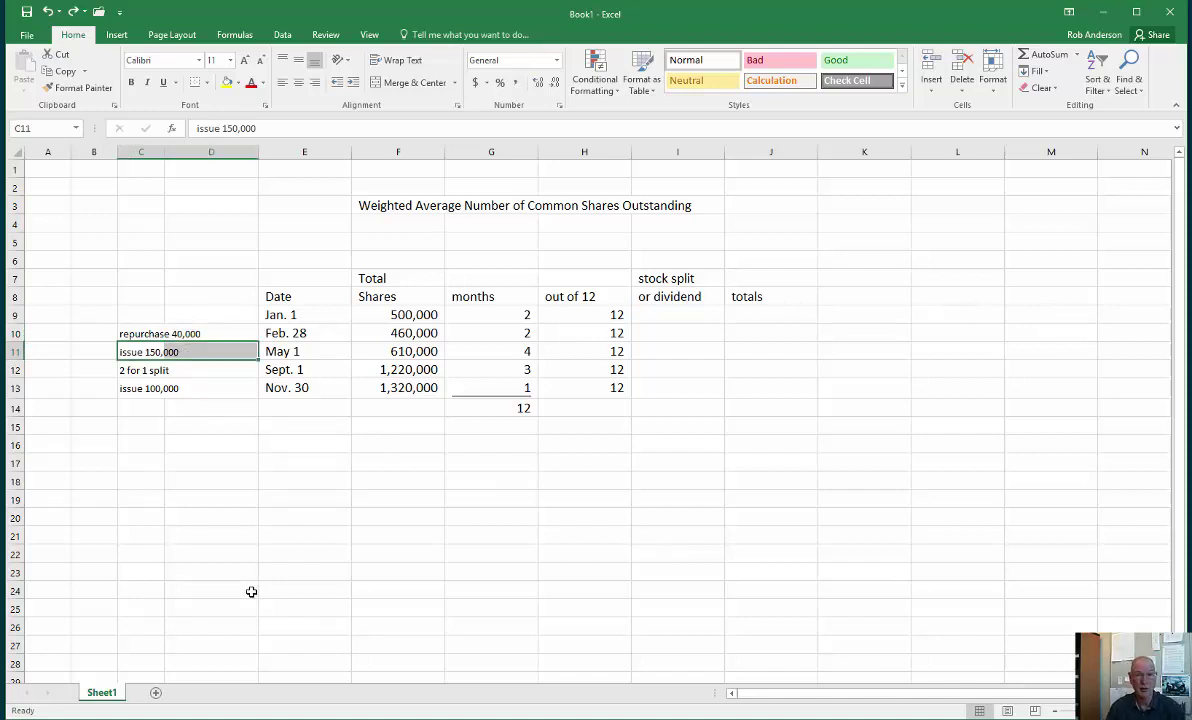
click(392, 369)
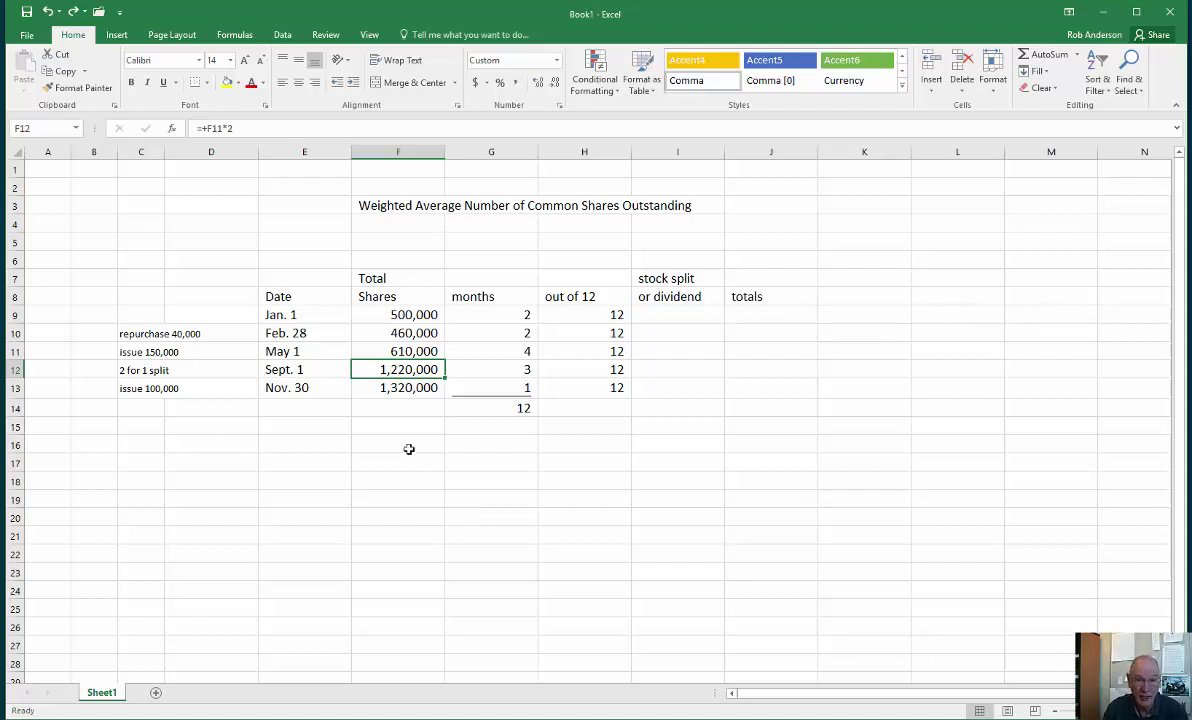
drag(398, 368, 398, 388)
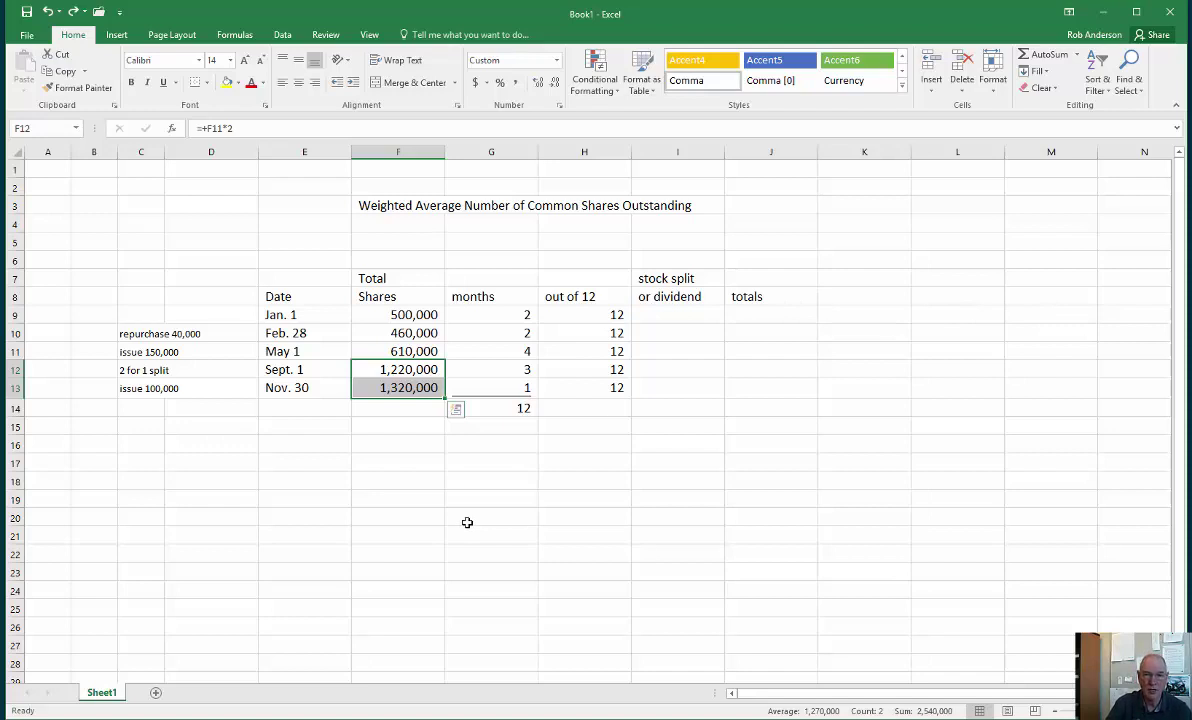
drag(412, 314, 414, 348)
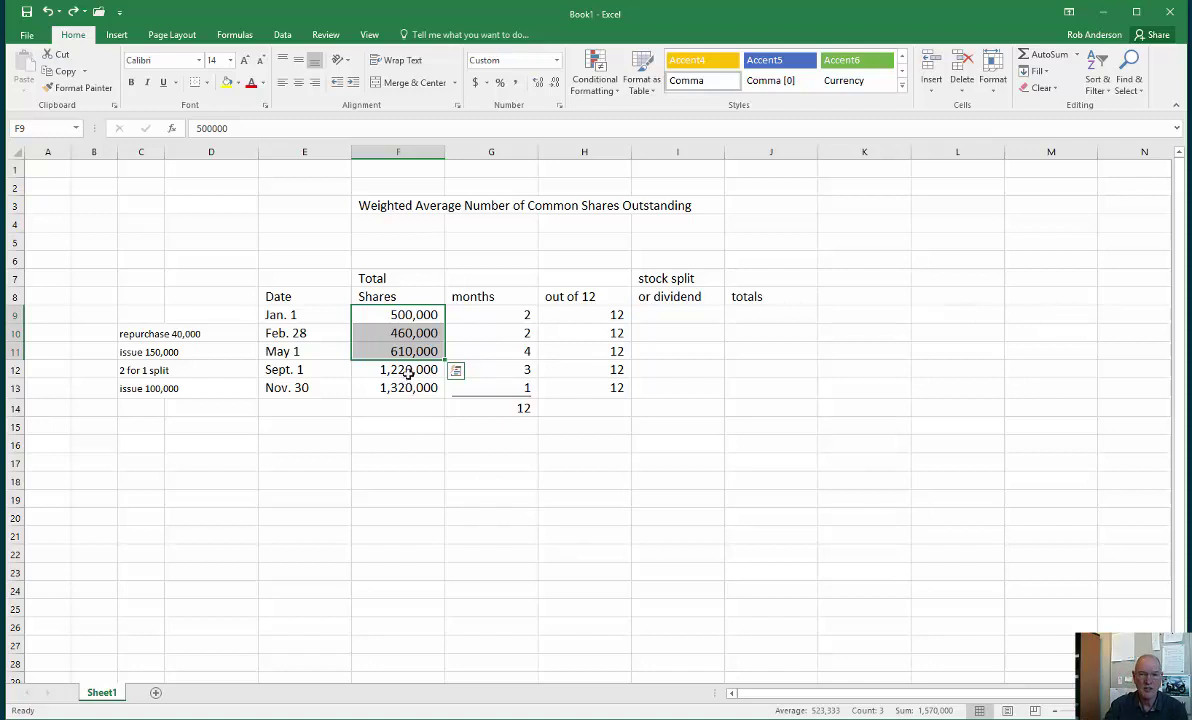
drag(385, 369, 408, 388)
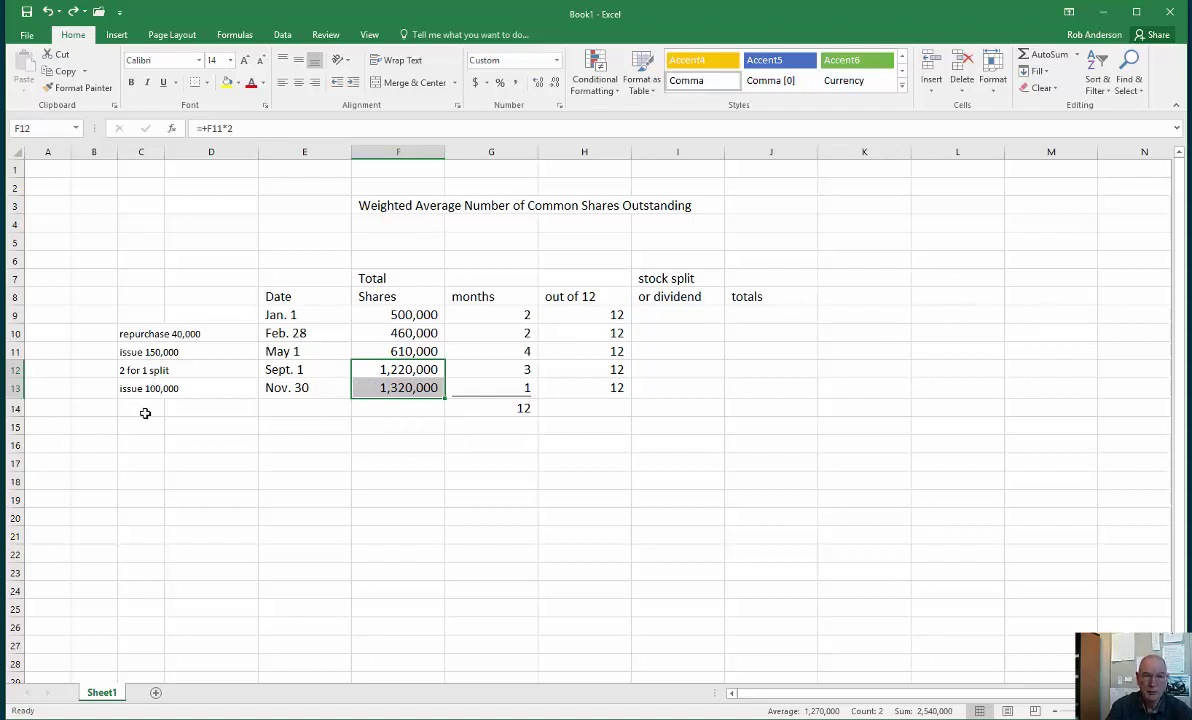
Step: Enter the stock split factor 2 for the Jan. 1, Feb. 28 and May 1 rows in I9:I11
click(671, 318)
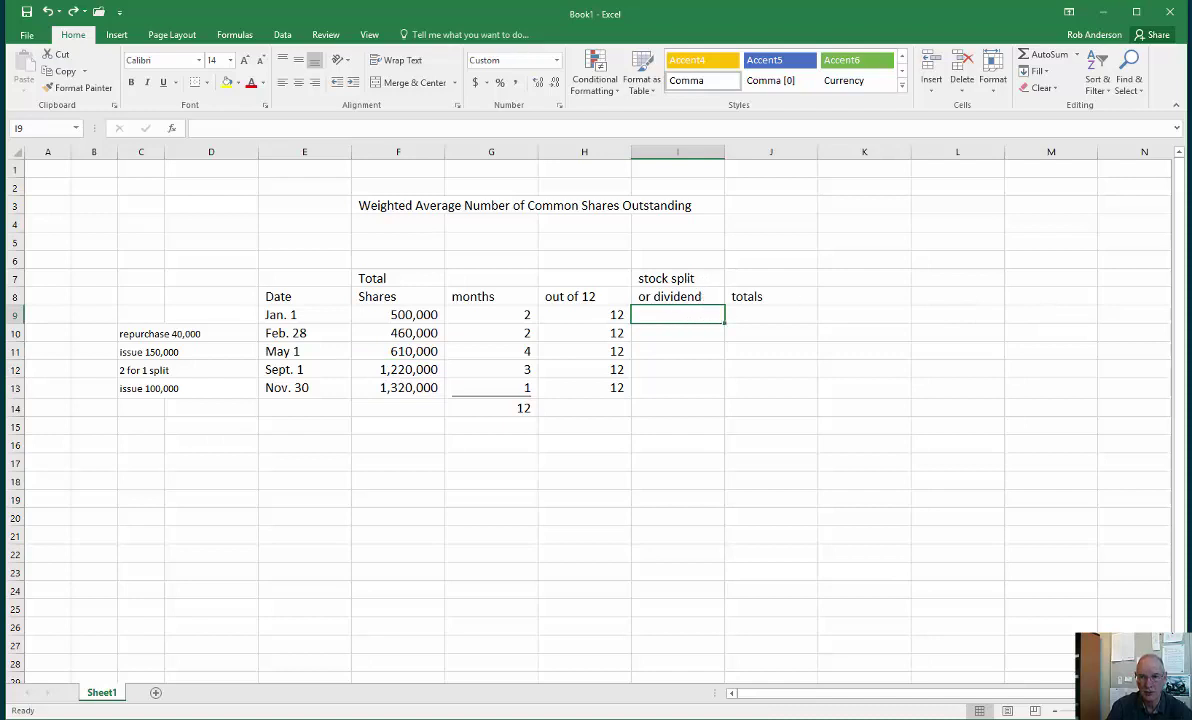
text(2)
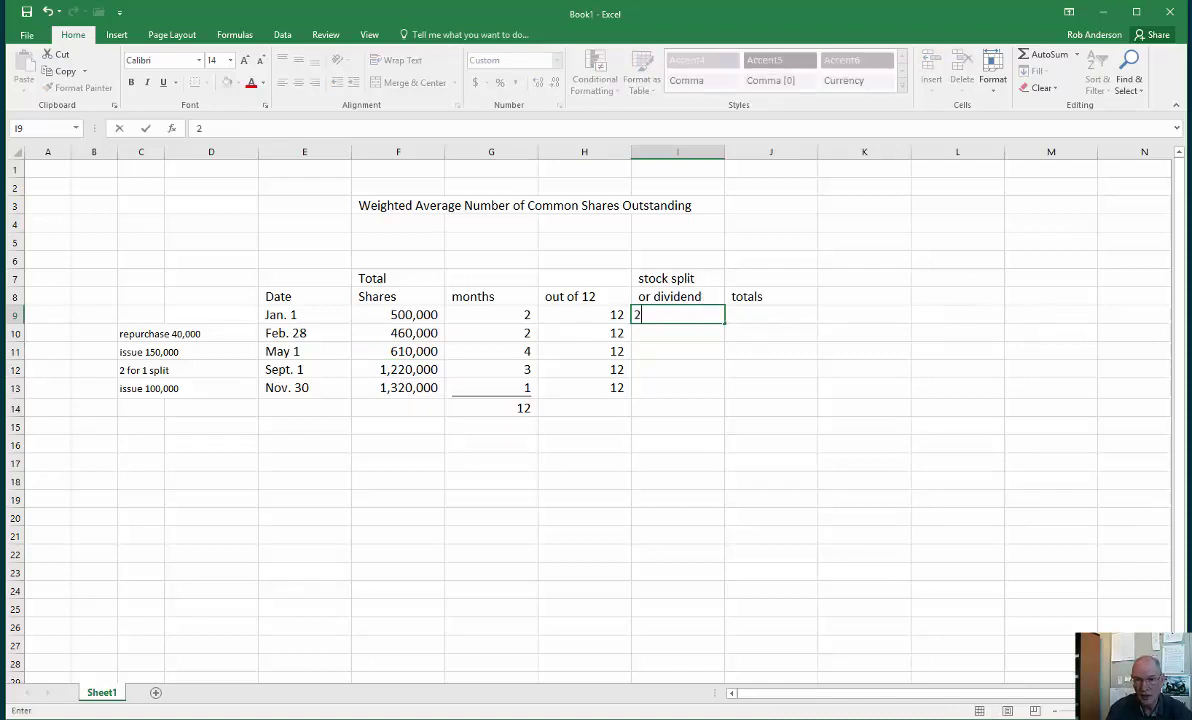
key(Return)
text(2)
key(Return)
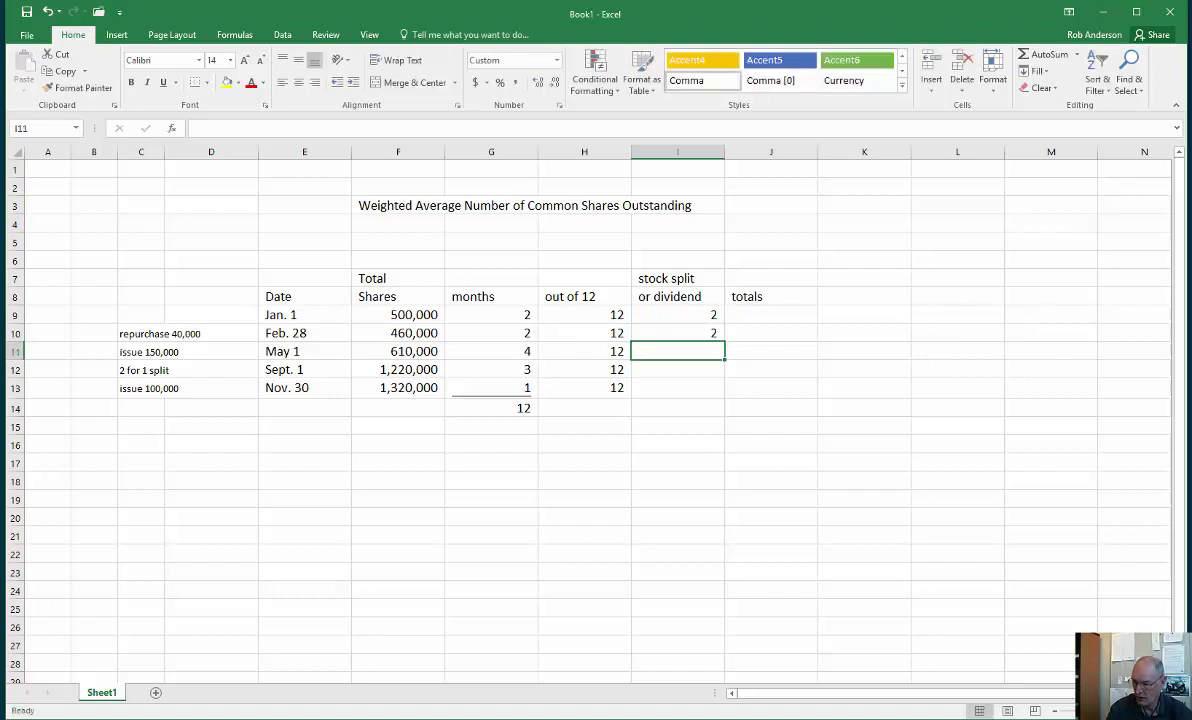
text(2)
key(Return)
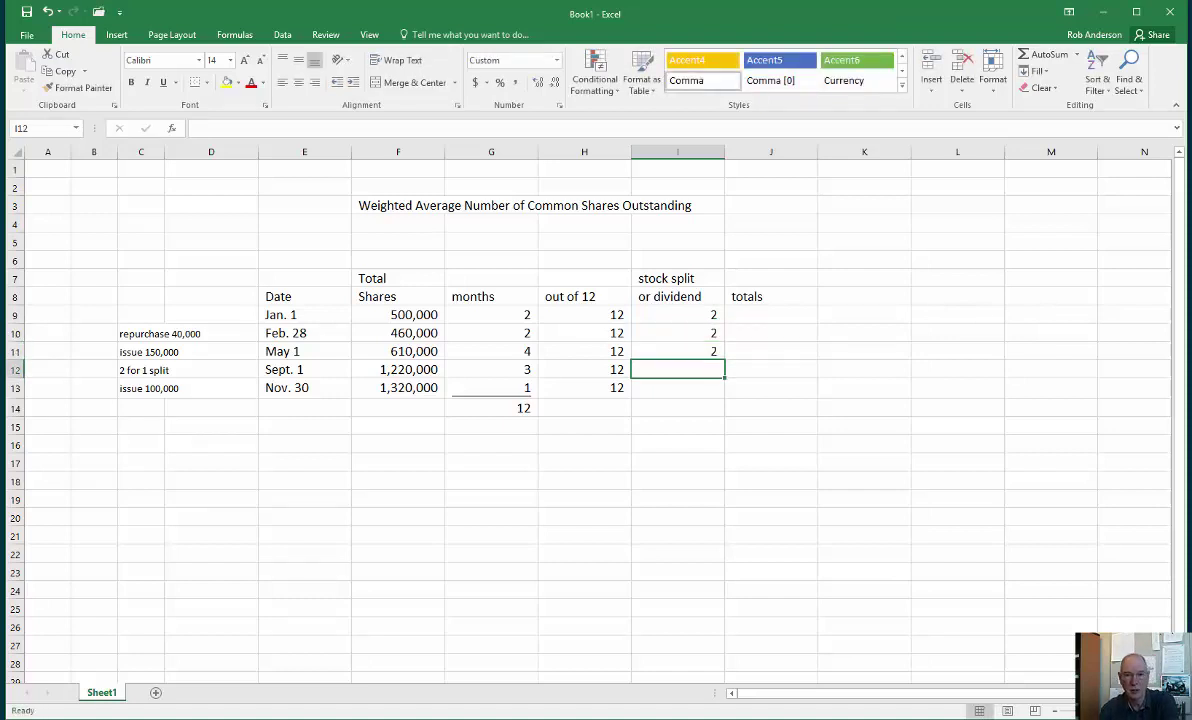
key(Left)
key(Left)
key(Left)
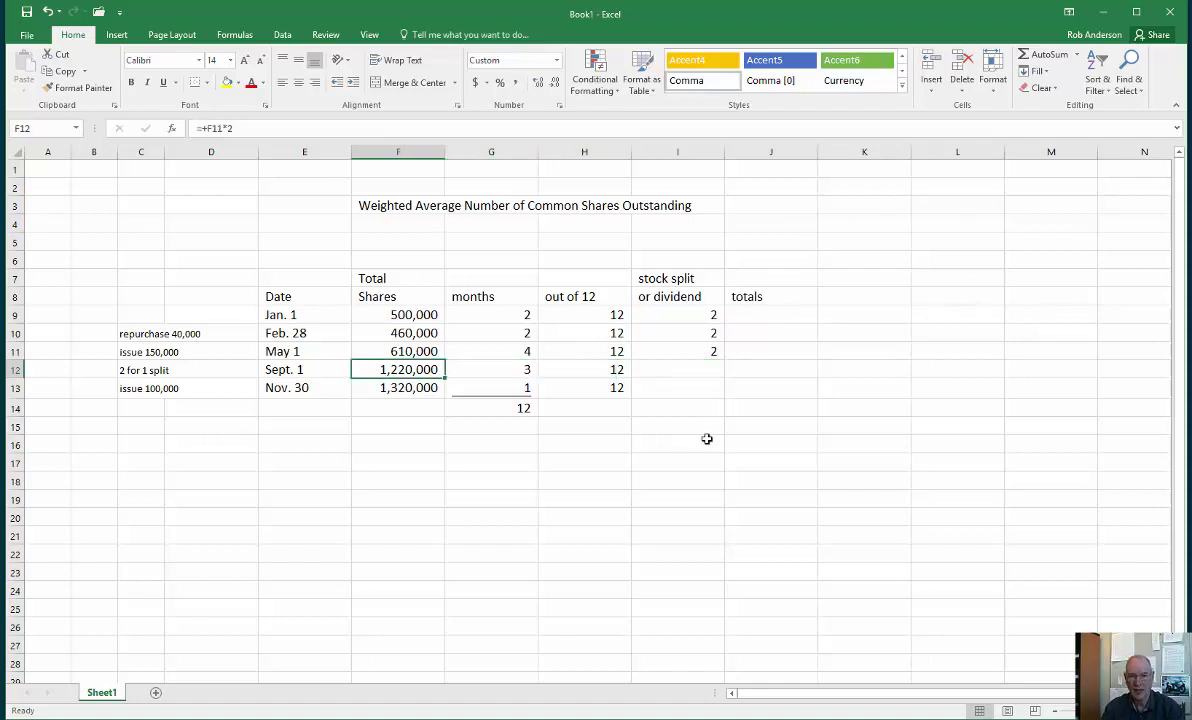
click(707, 440)
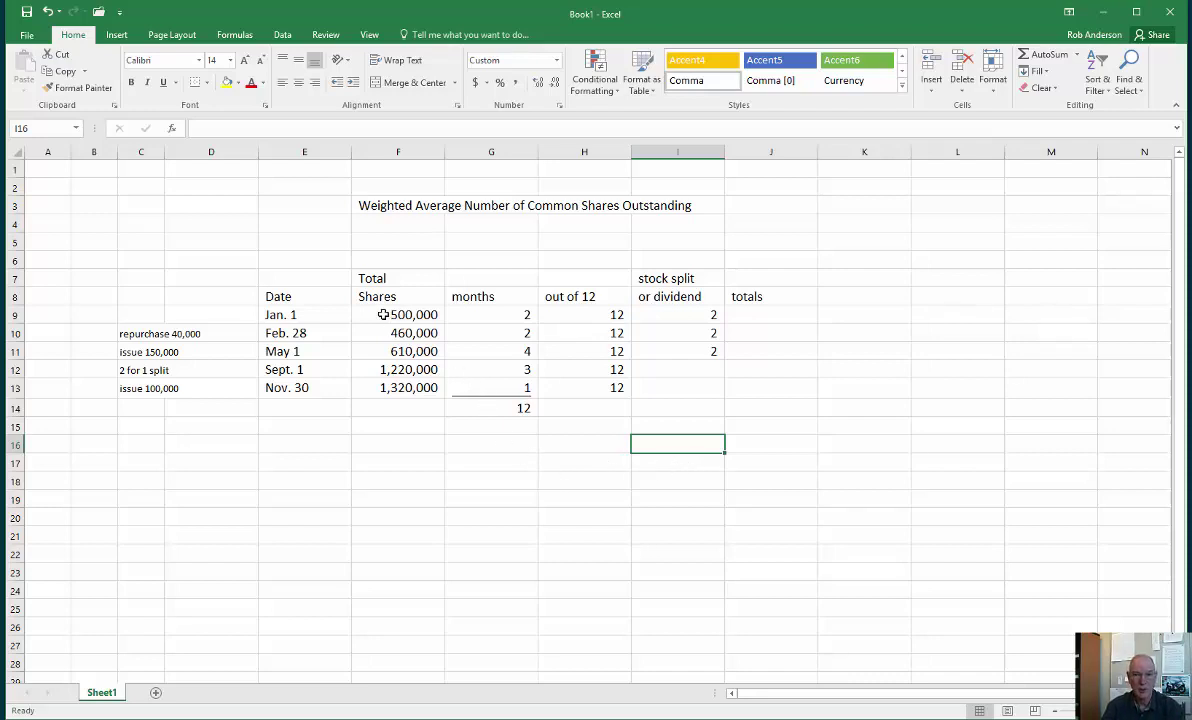
Step: Copy the Jan. 1 figures in F9:I9 and paste them as values into row 17, starting at F17
drag(383, 314, 662, 315)
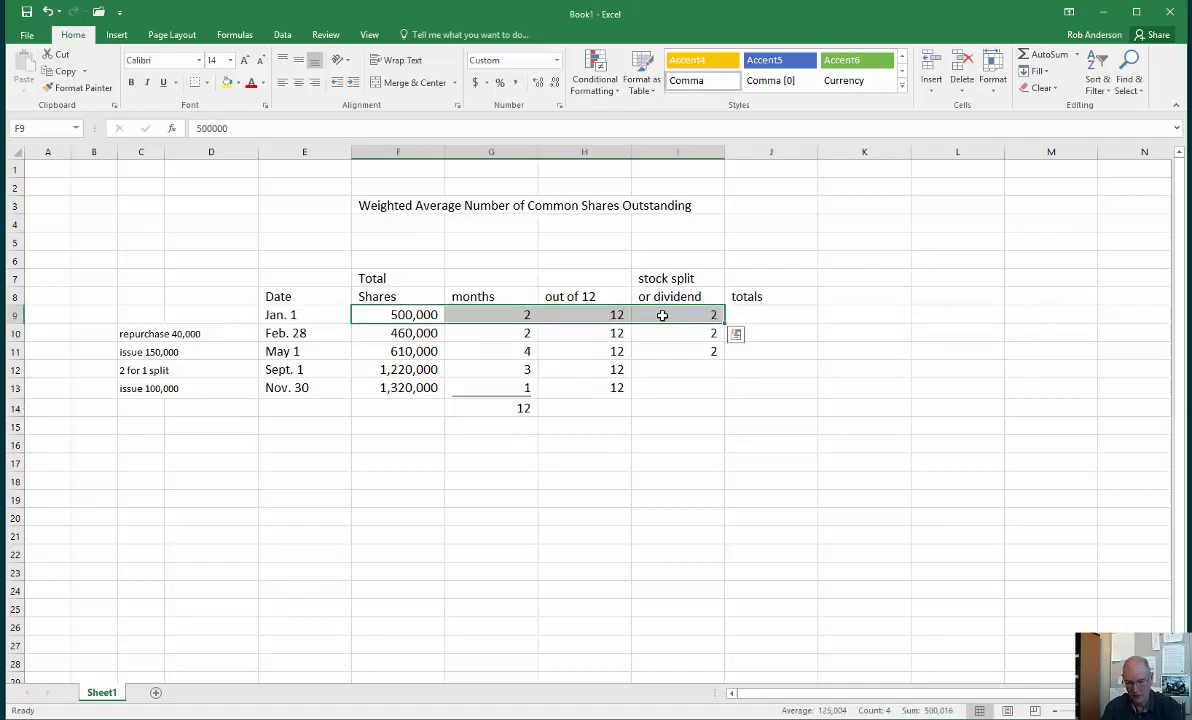
key(ctrl+c)
click(425, 462)
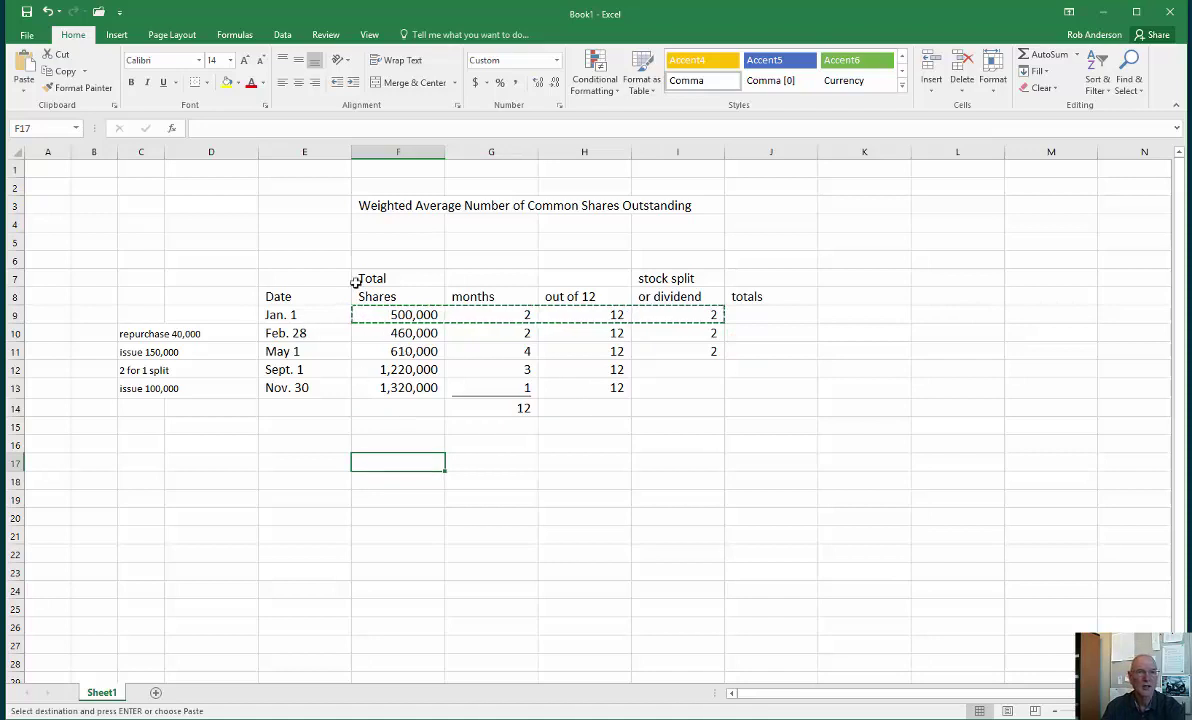
click(24, 92)
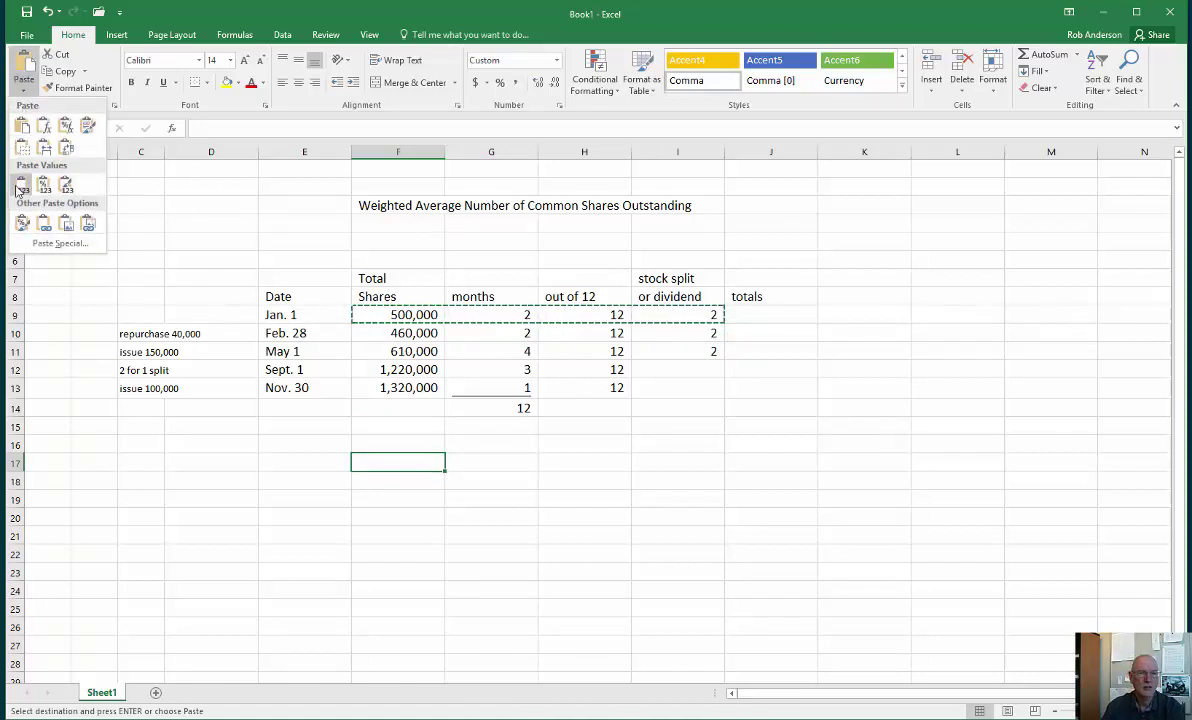
click(20, 180)
click(689, 458)
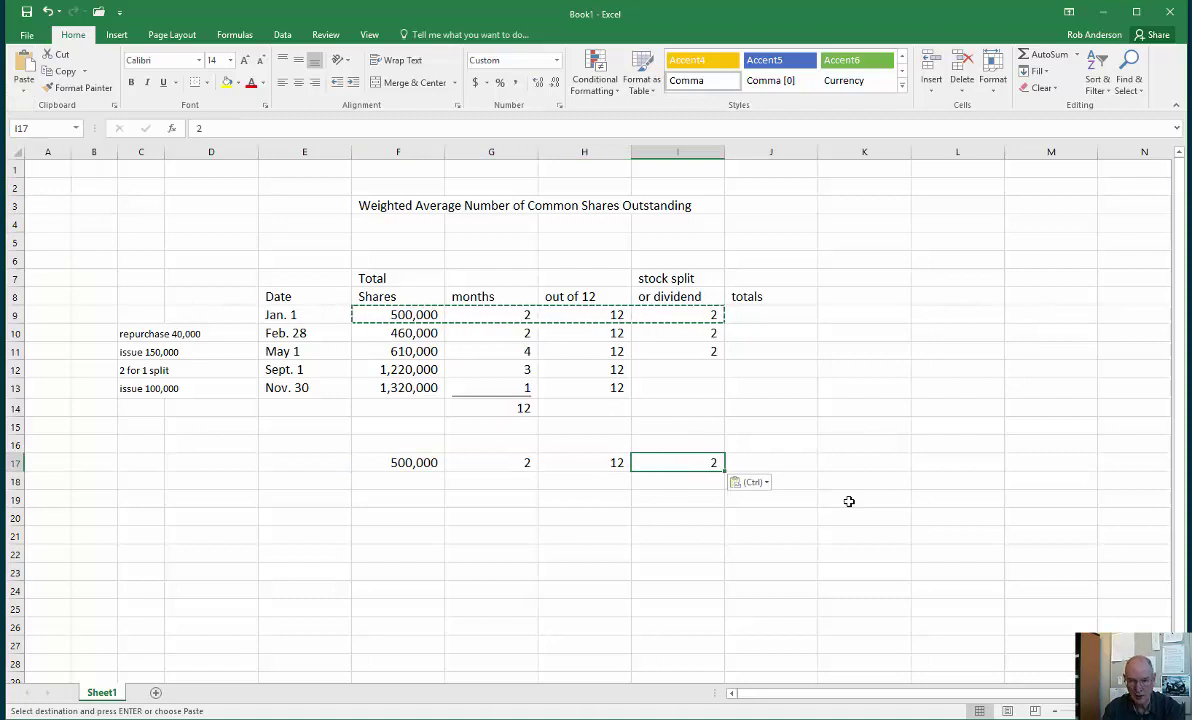
Step: Replace the split factor in the example row's I17 with 1.2 and show it to one decimal place
key(Delete)
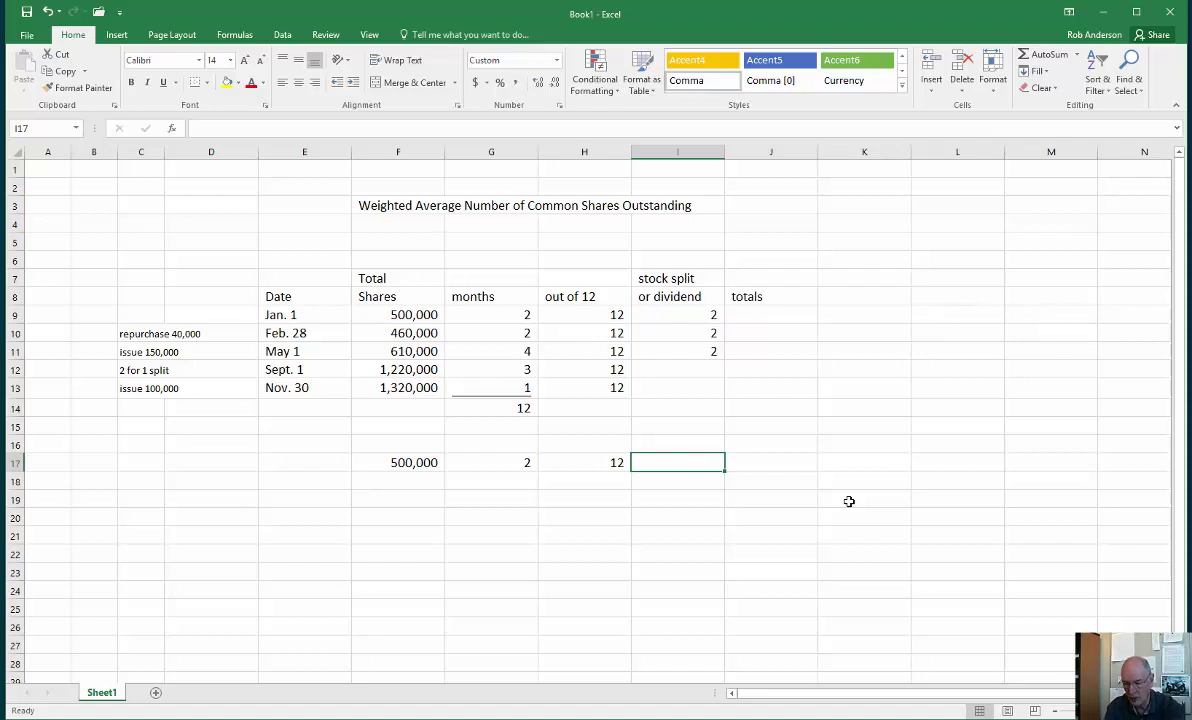
text(1.2)
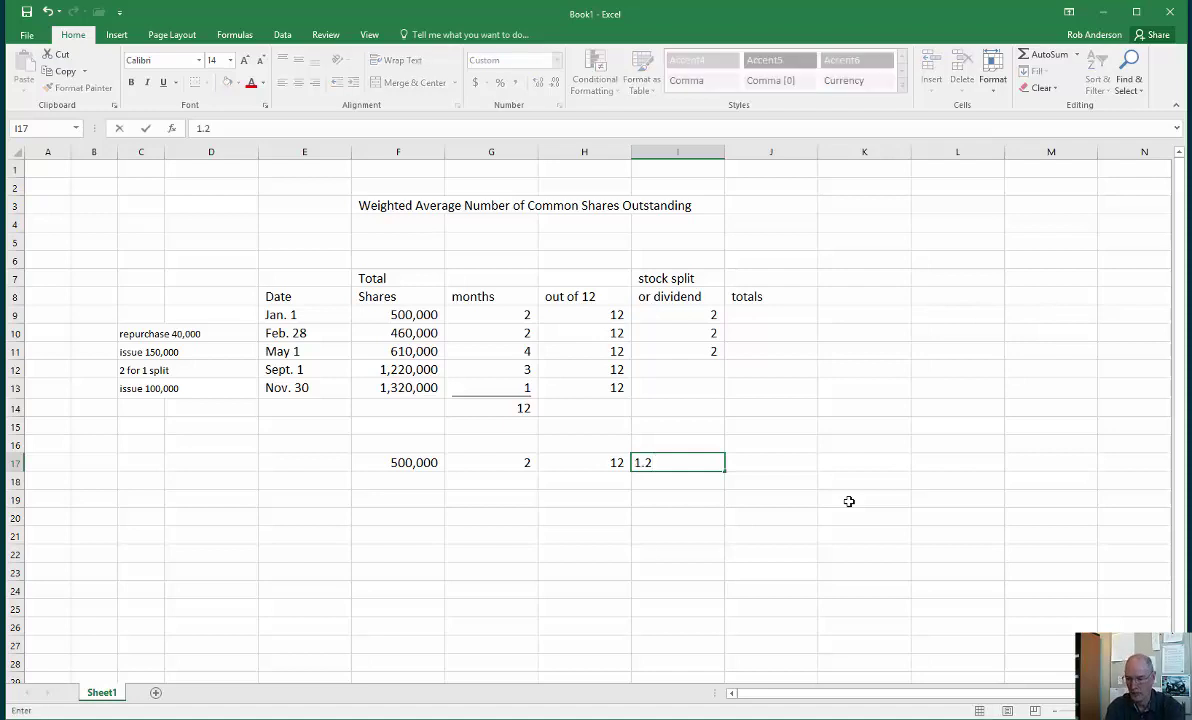
key(Return)
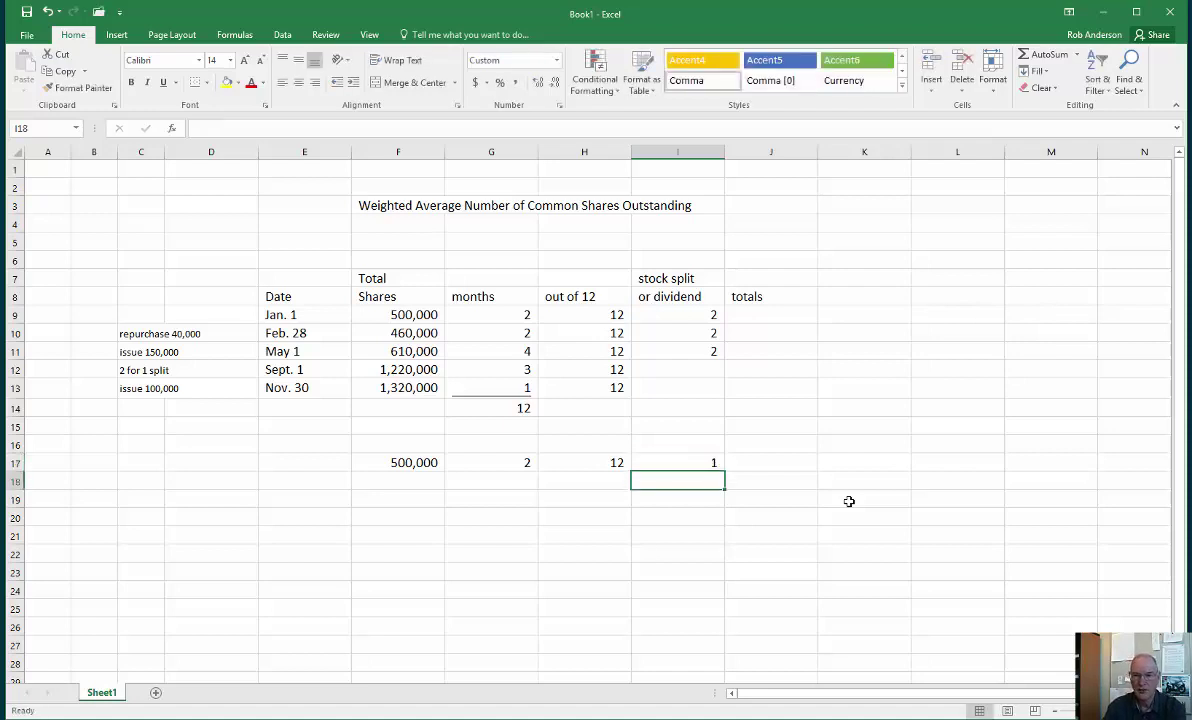
click(700, 461)
click(538, 82)
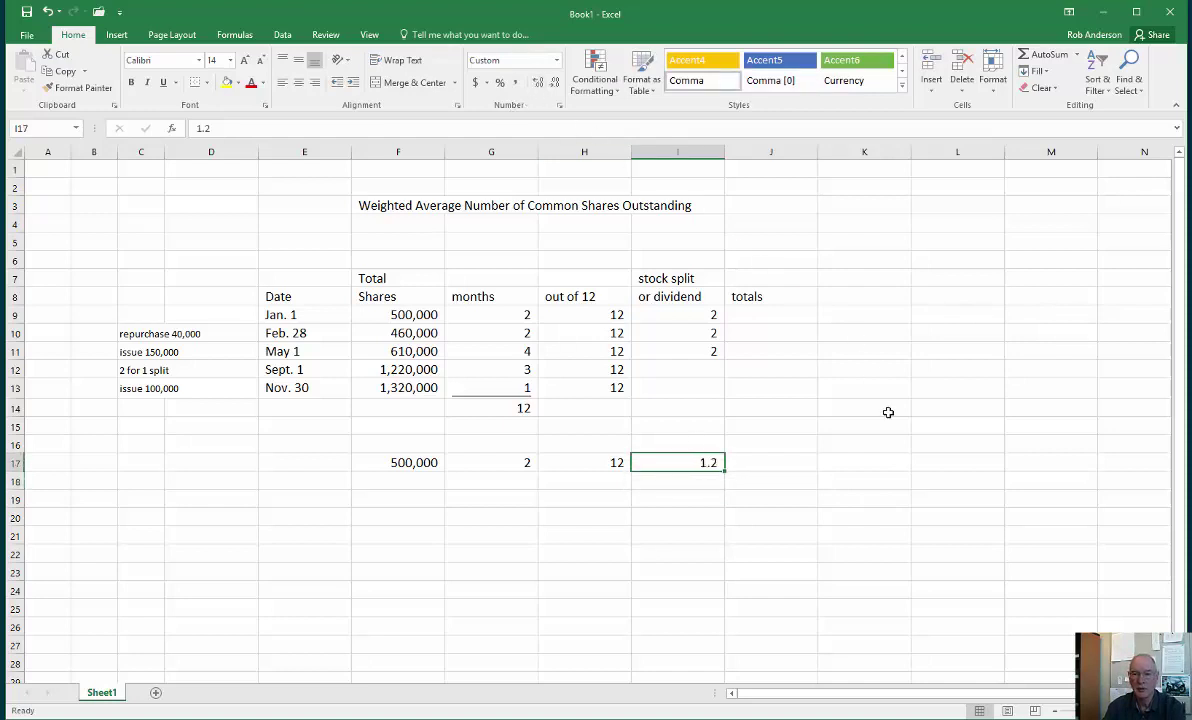
click(885, 430)
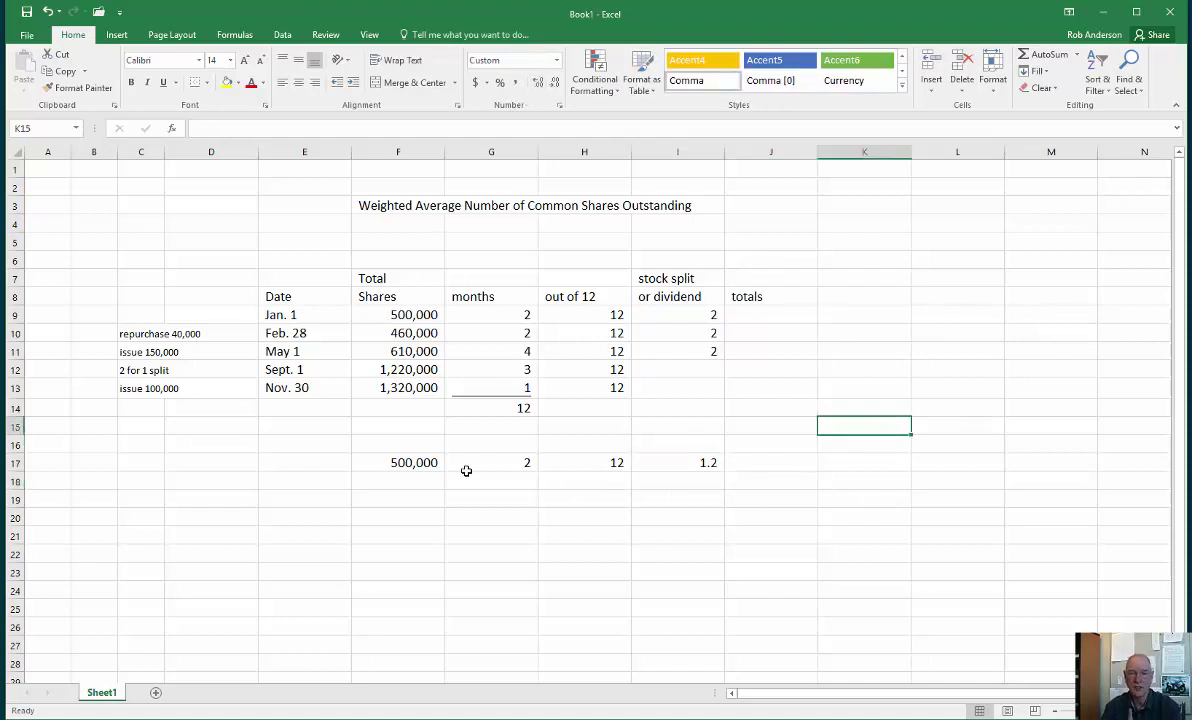
Step: Set the stock split or dividend factor in I17 to 1.1
click(665, 461)
click(241, 127)
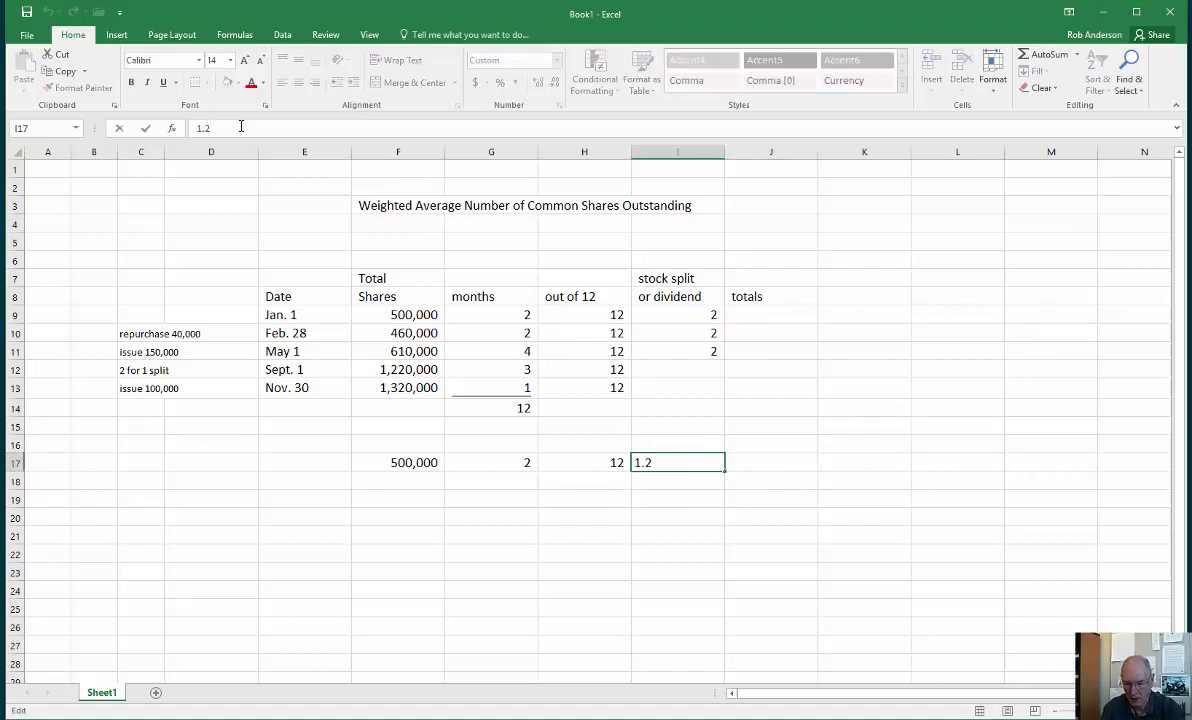
key(BackSpace)
text(1)
click(887, 450)
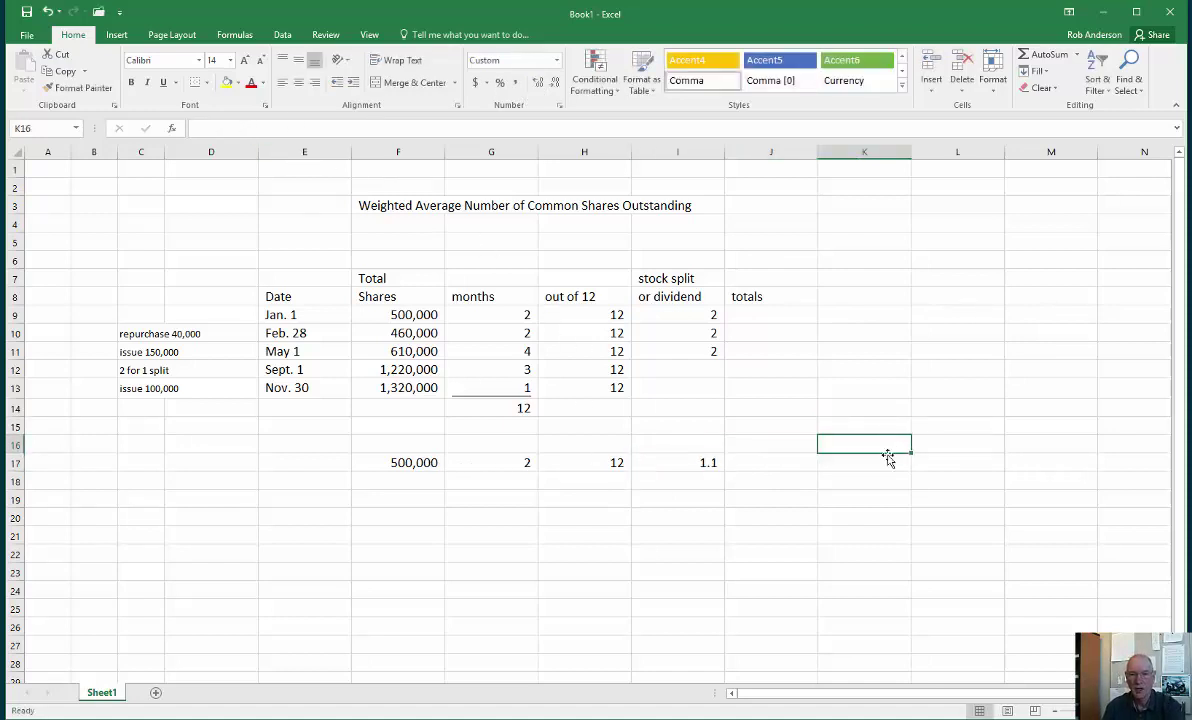
Step: Enter the formula +F17*G17/H17*I17 in J17 to calculate the example row's weighted total
click(406, 463)
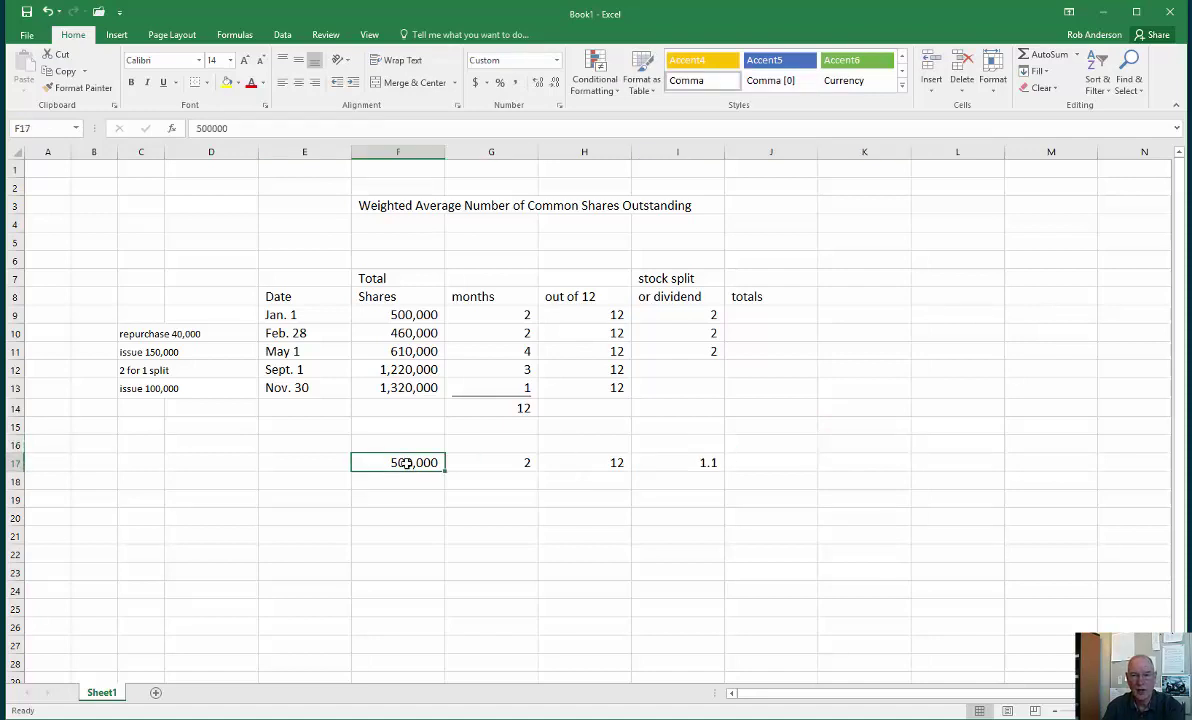
click(781, 465)
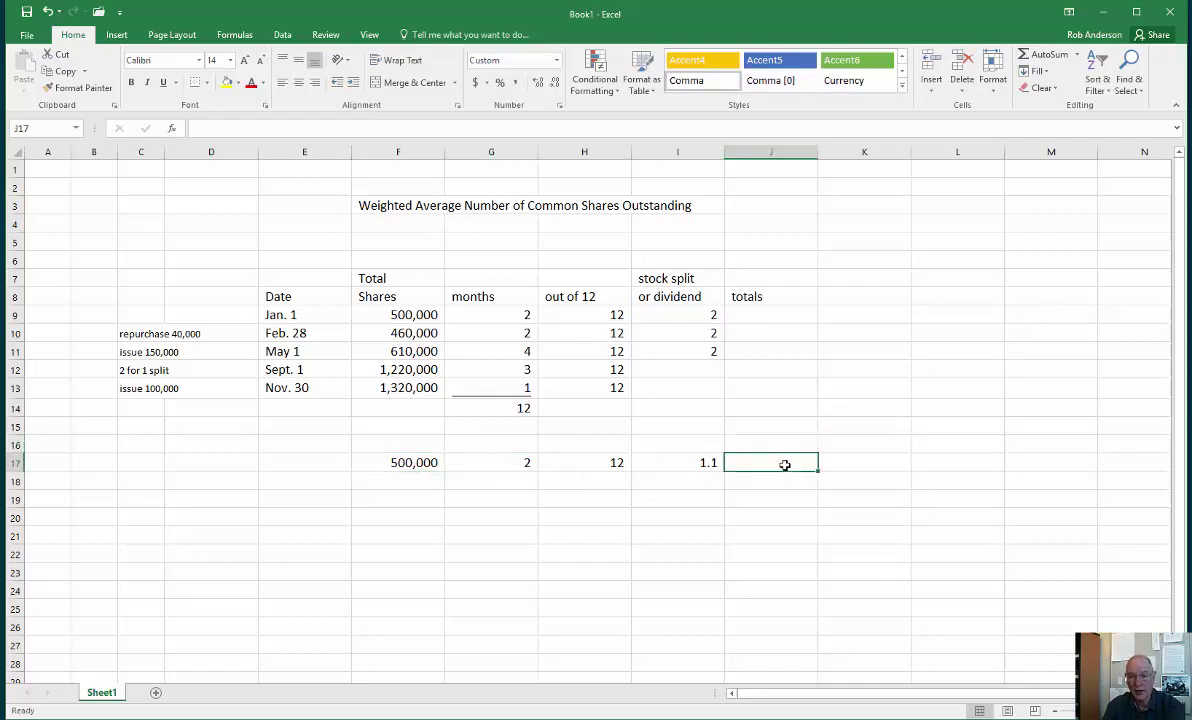
click(686, 464)
click(418, 463)
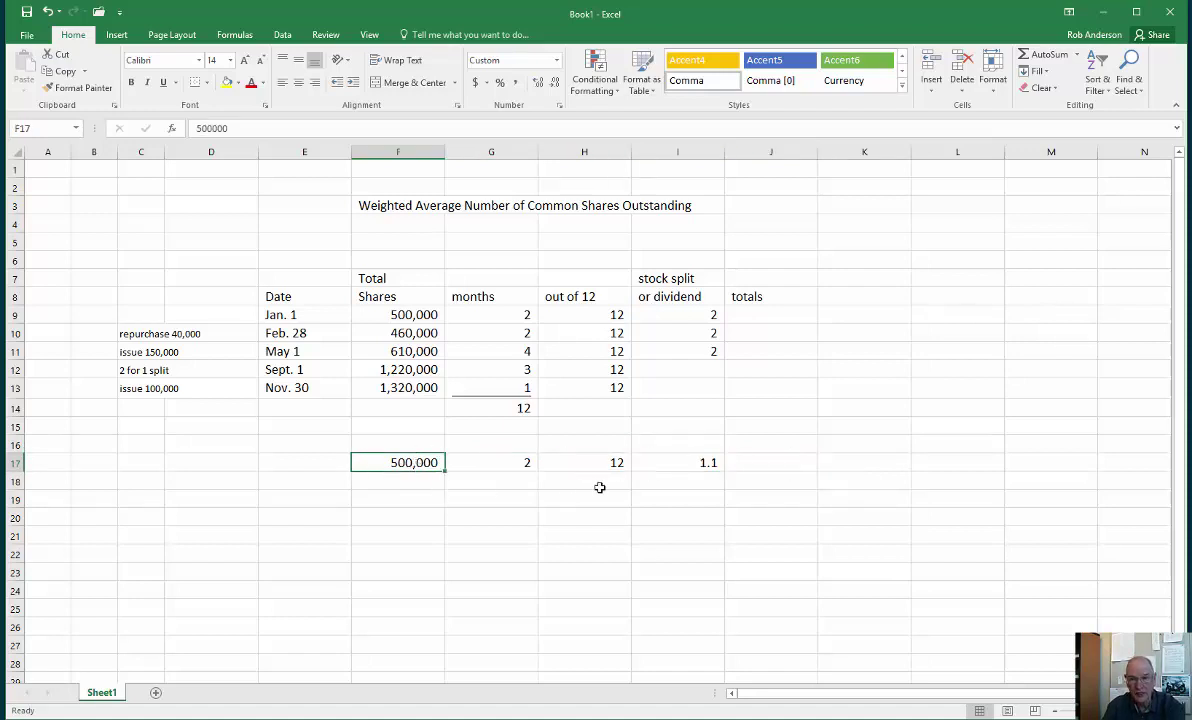
click(764, 466)
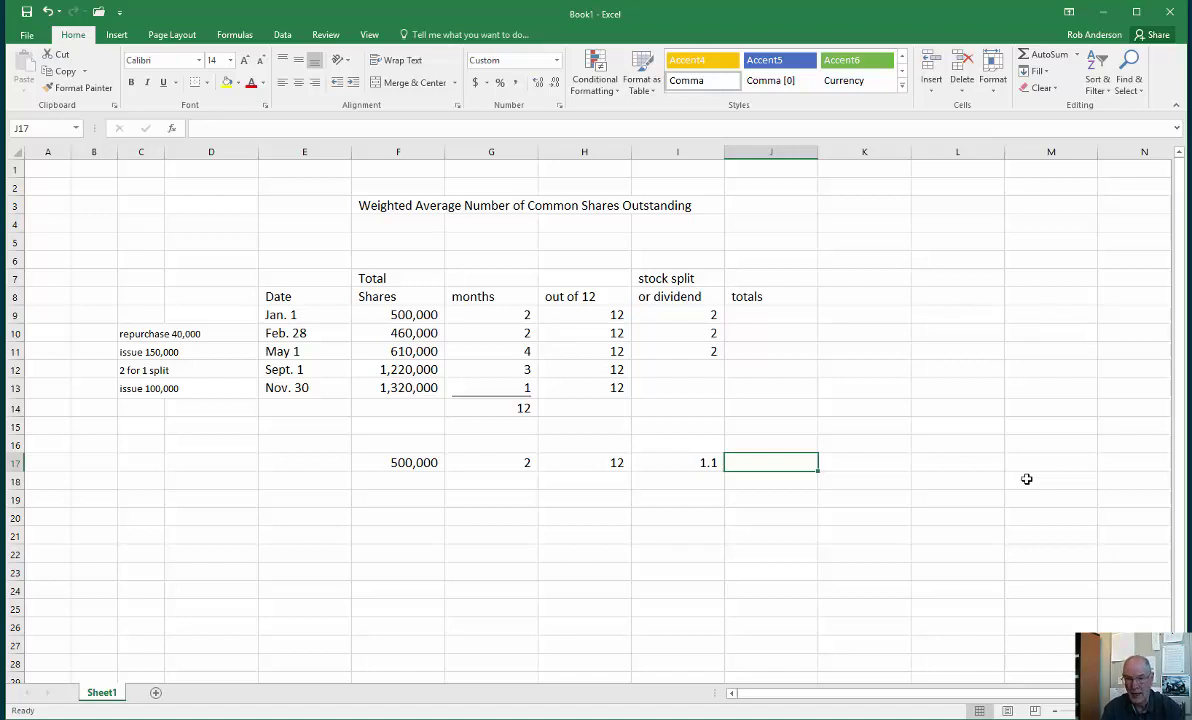
text(+)
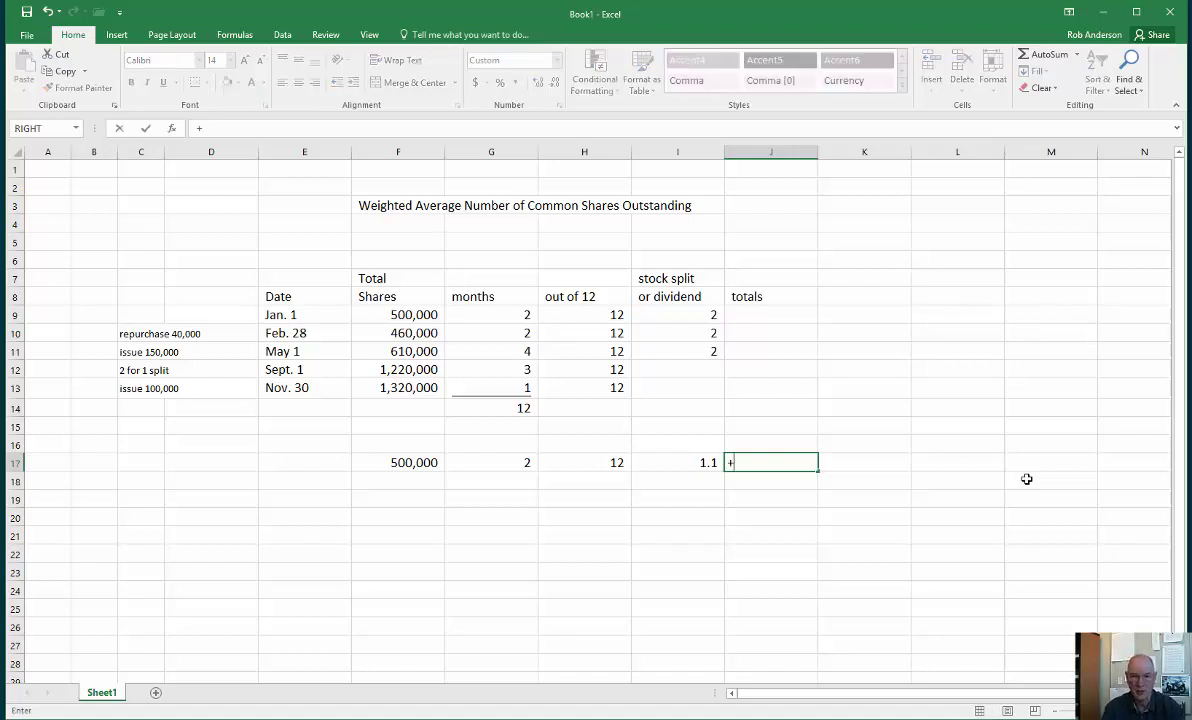
click(415, 462)
text(*)
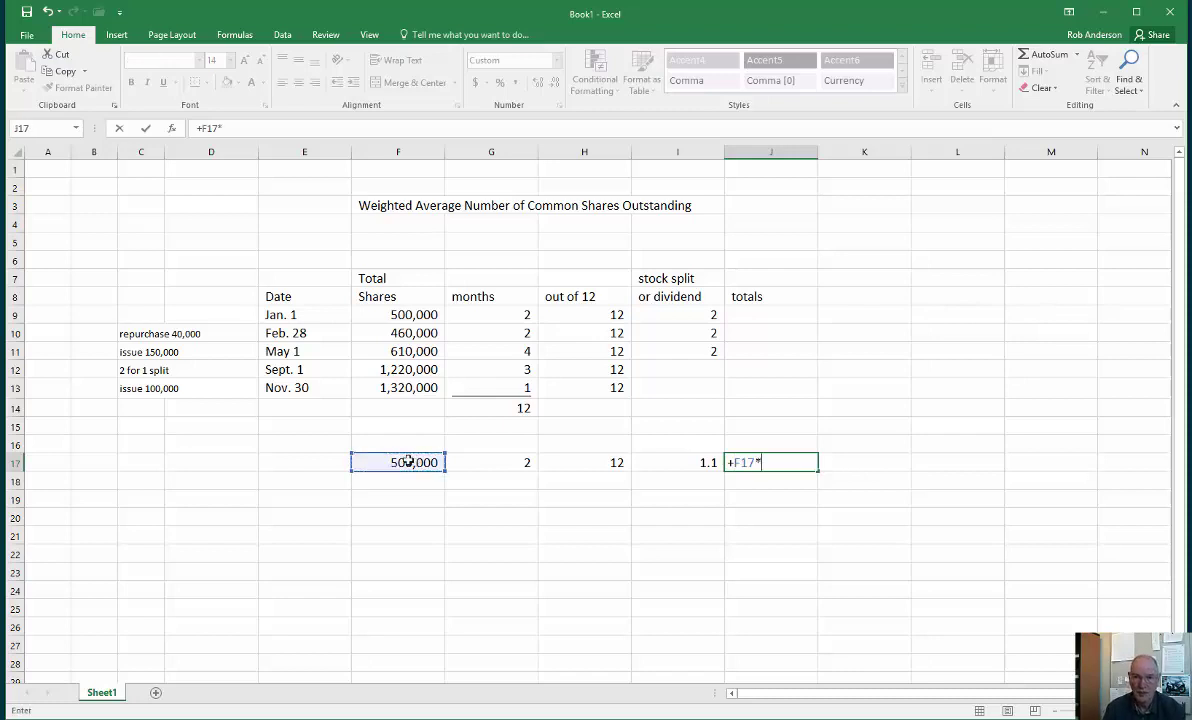
click(487, 462)
text(/)
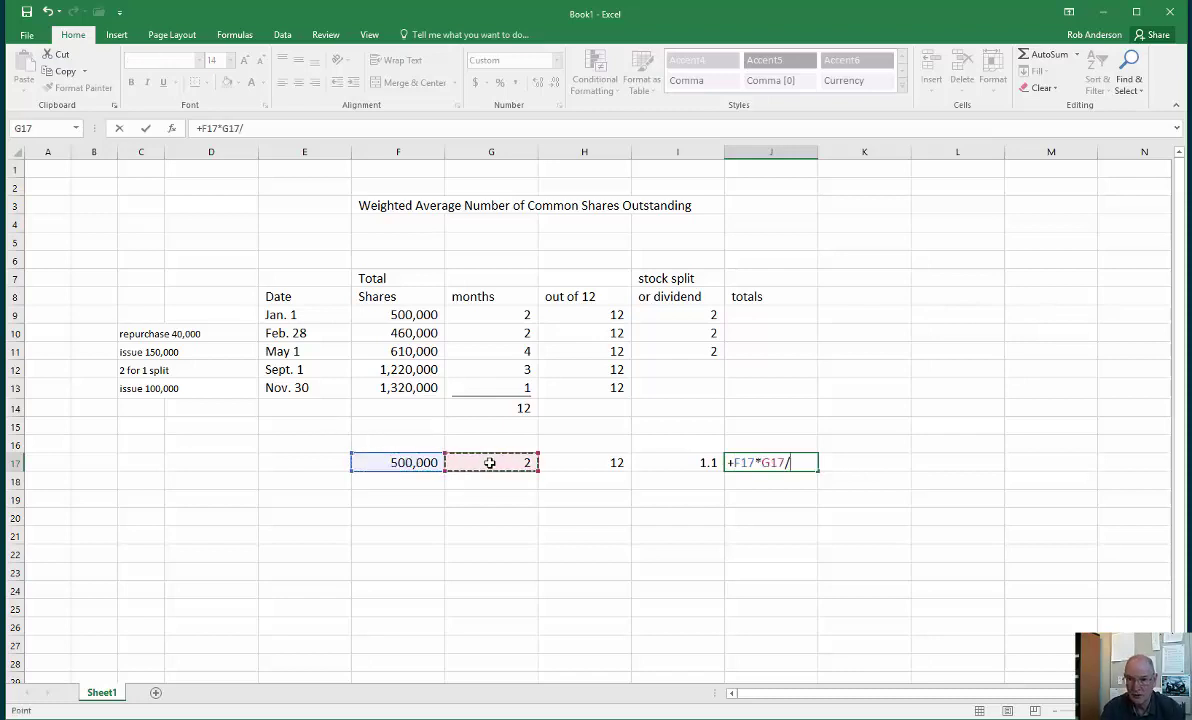
click(578, 465)
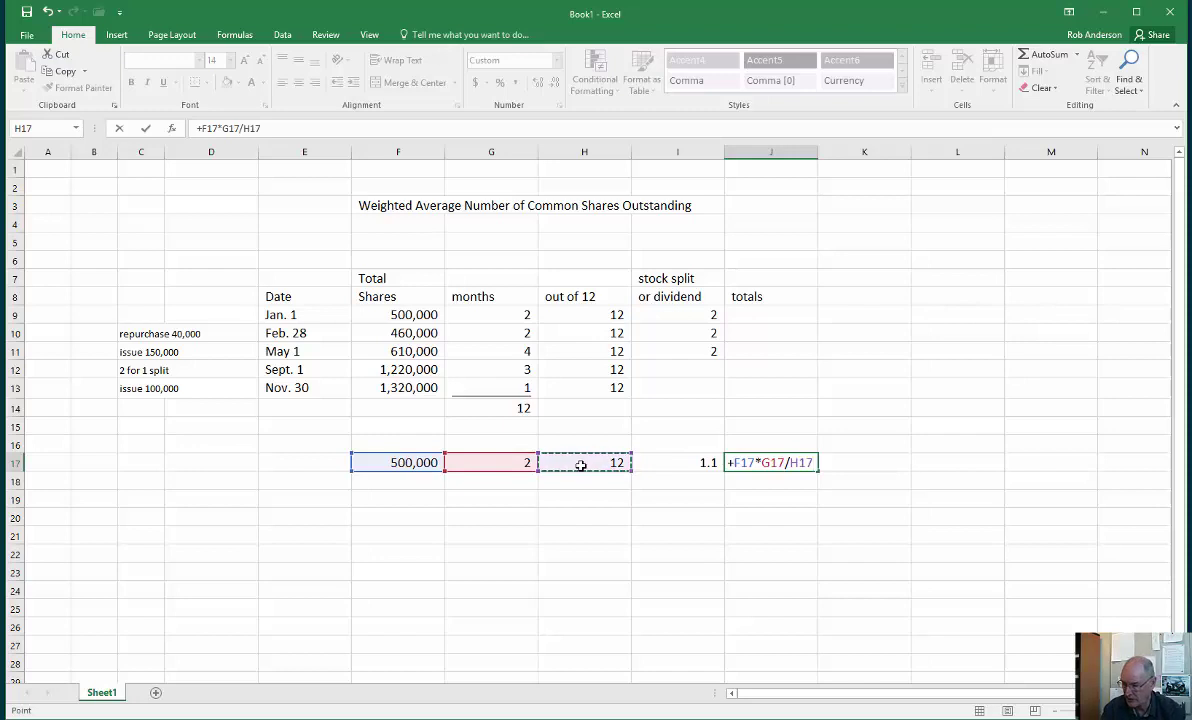
text(*)
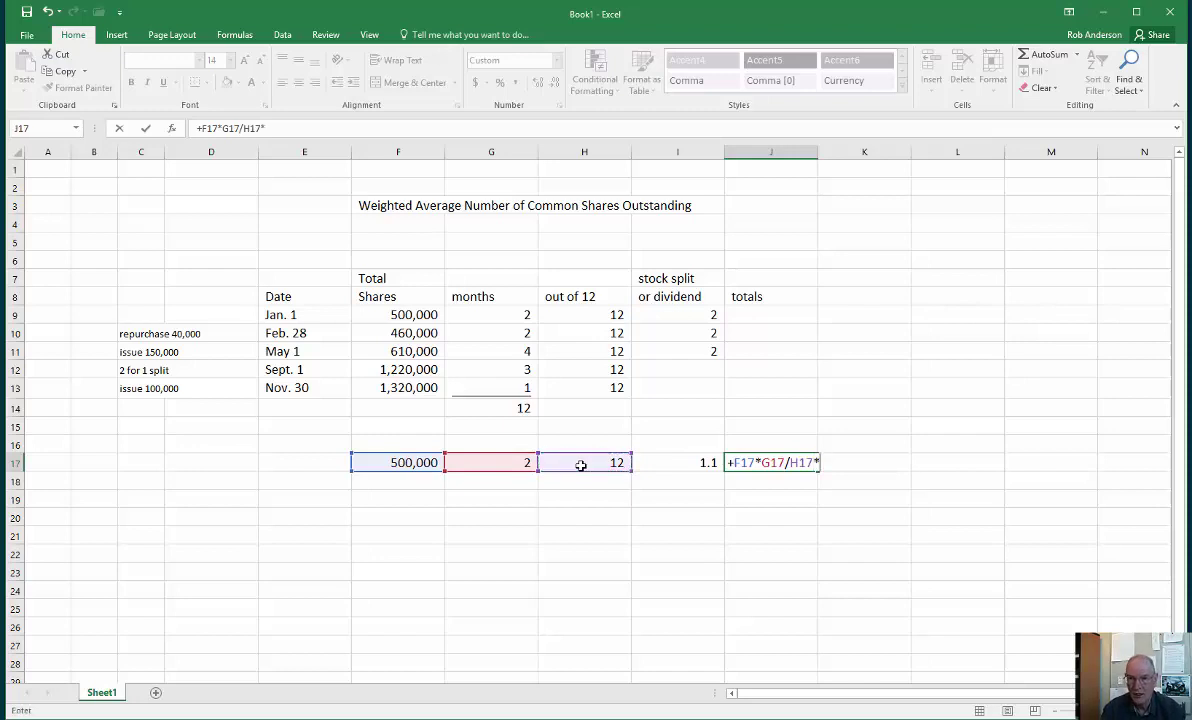
click(677, 462)
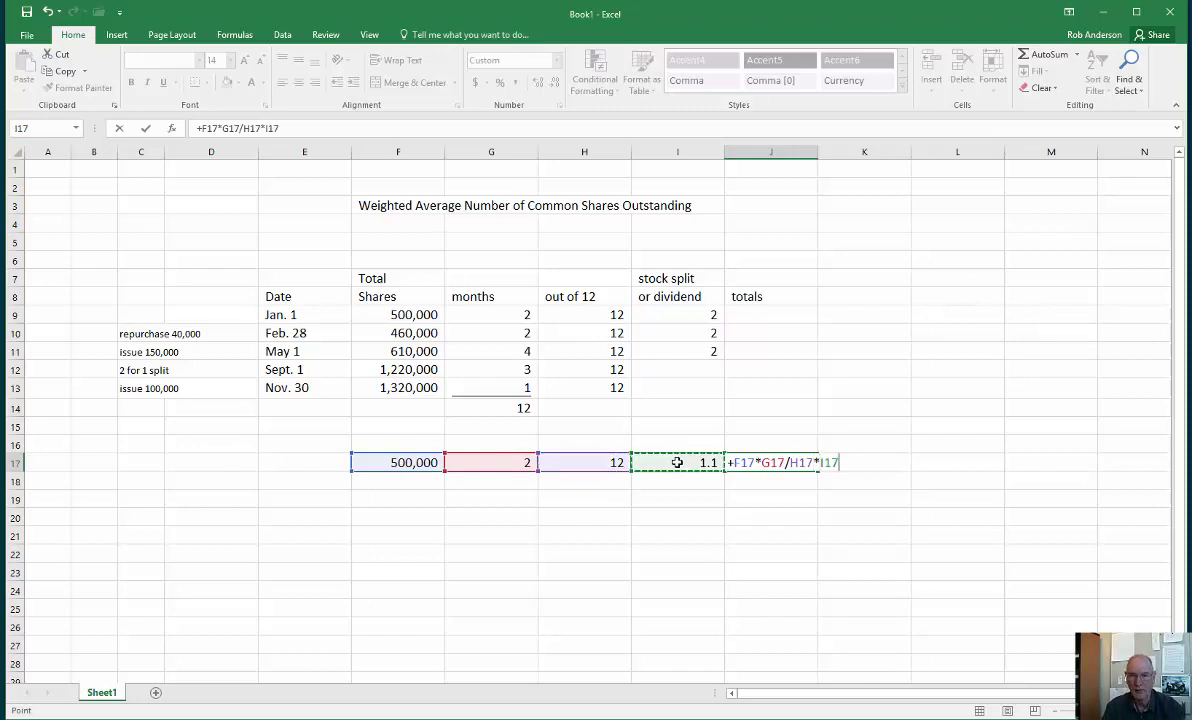
key(Return)
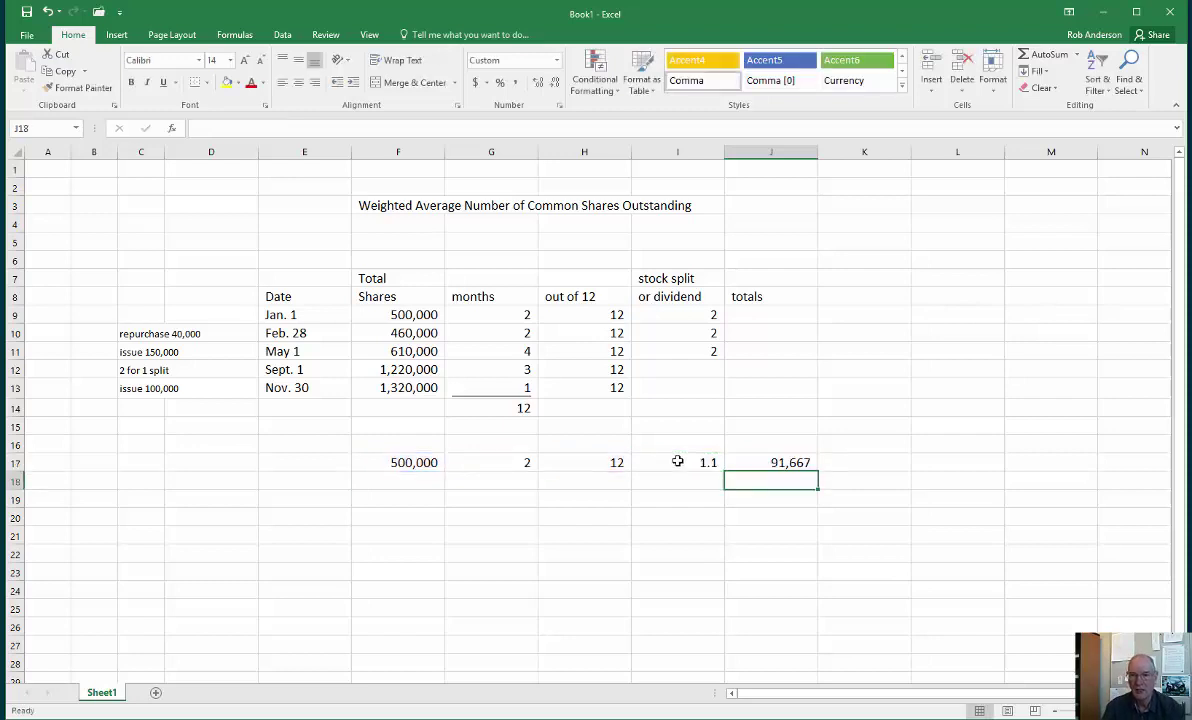
Step: Review the J17 formula and its inputs, and clear the whole example calculation from row 17
click(768, 465)
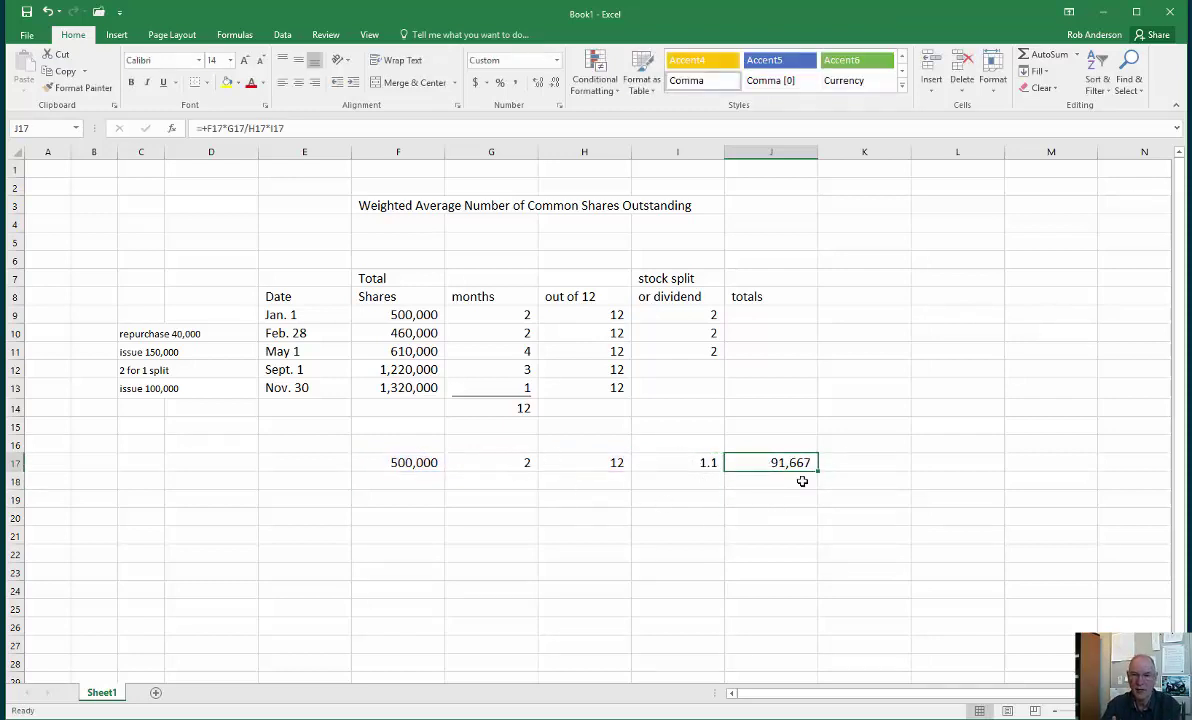
click(526, 461)
text(2	12)
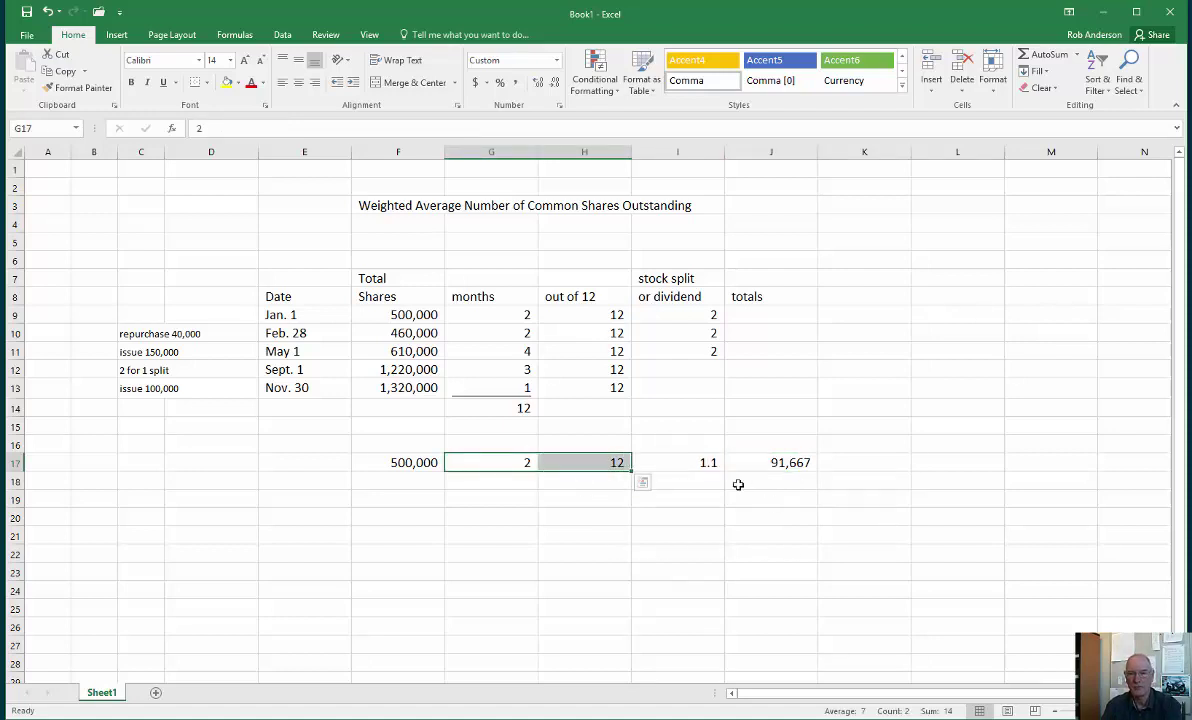
click(706, 466)
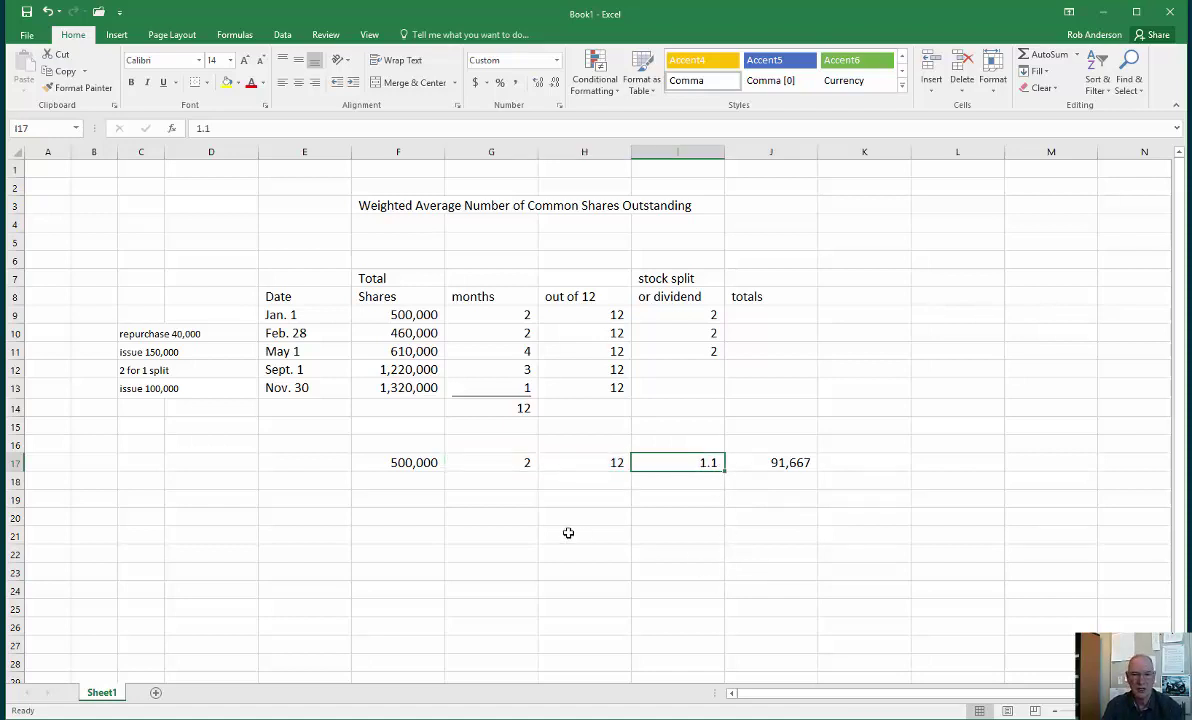
drag(239, 463, 1101, 565)
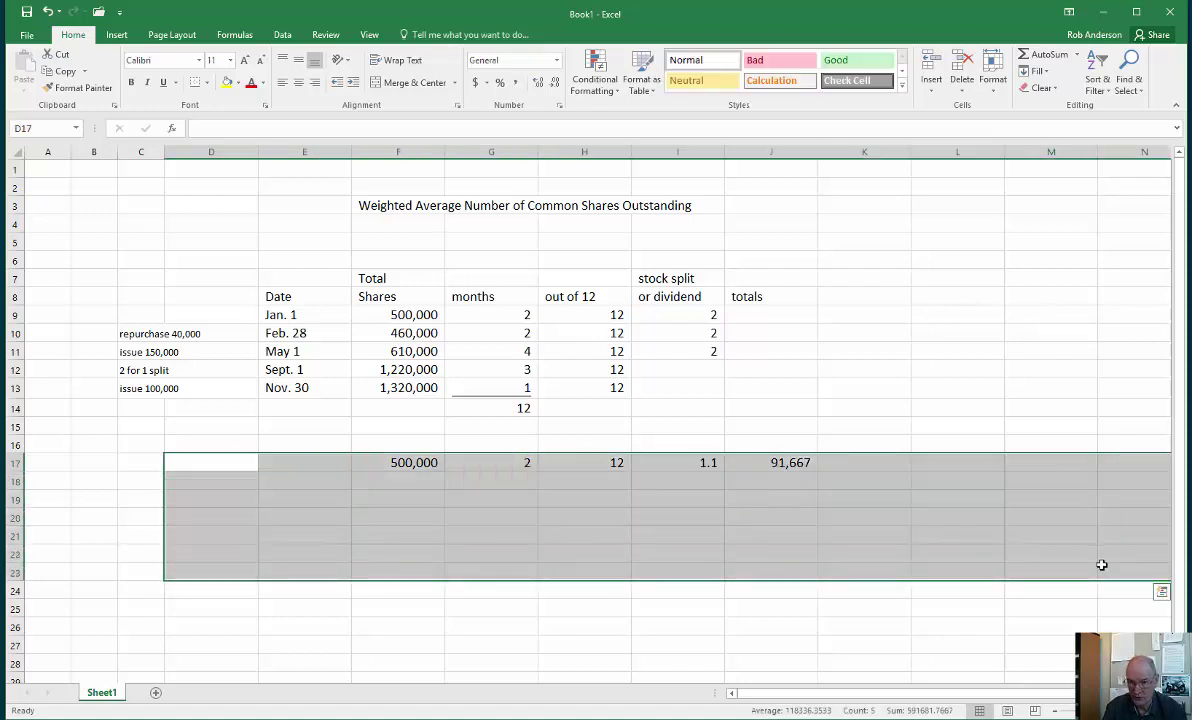
key(Delete)
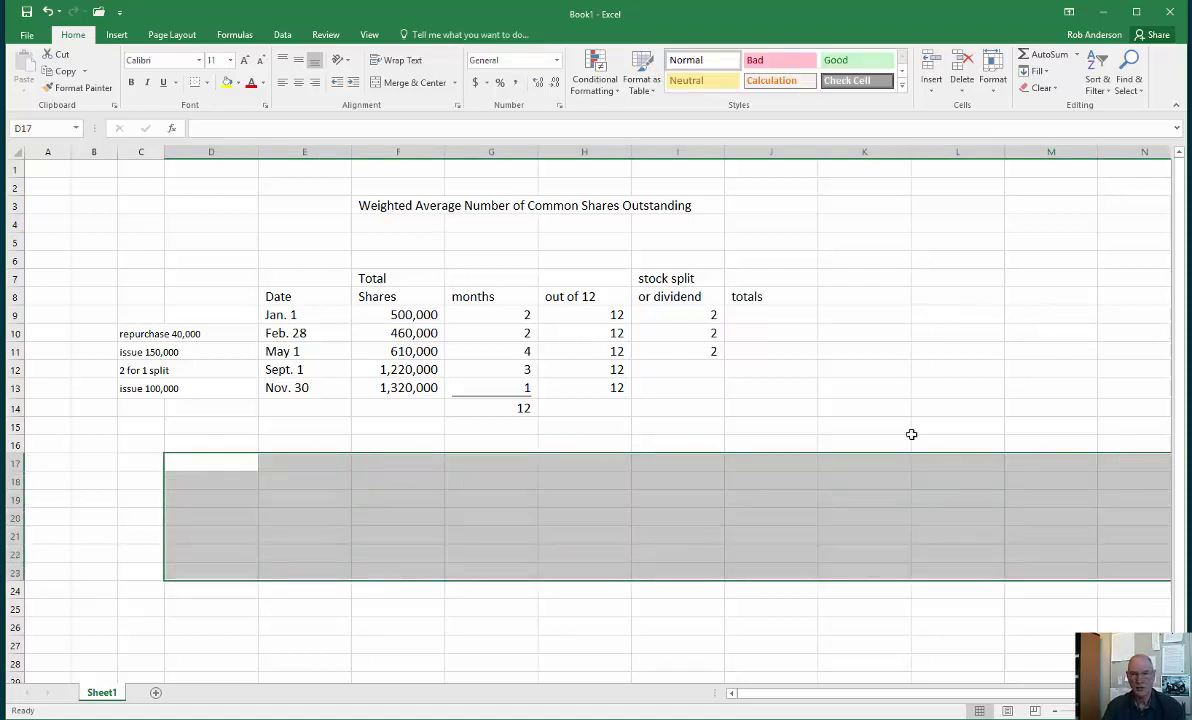
click(864, 411)
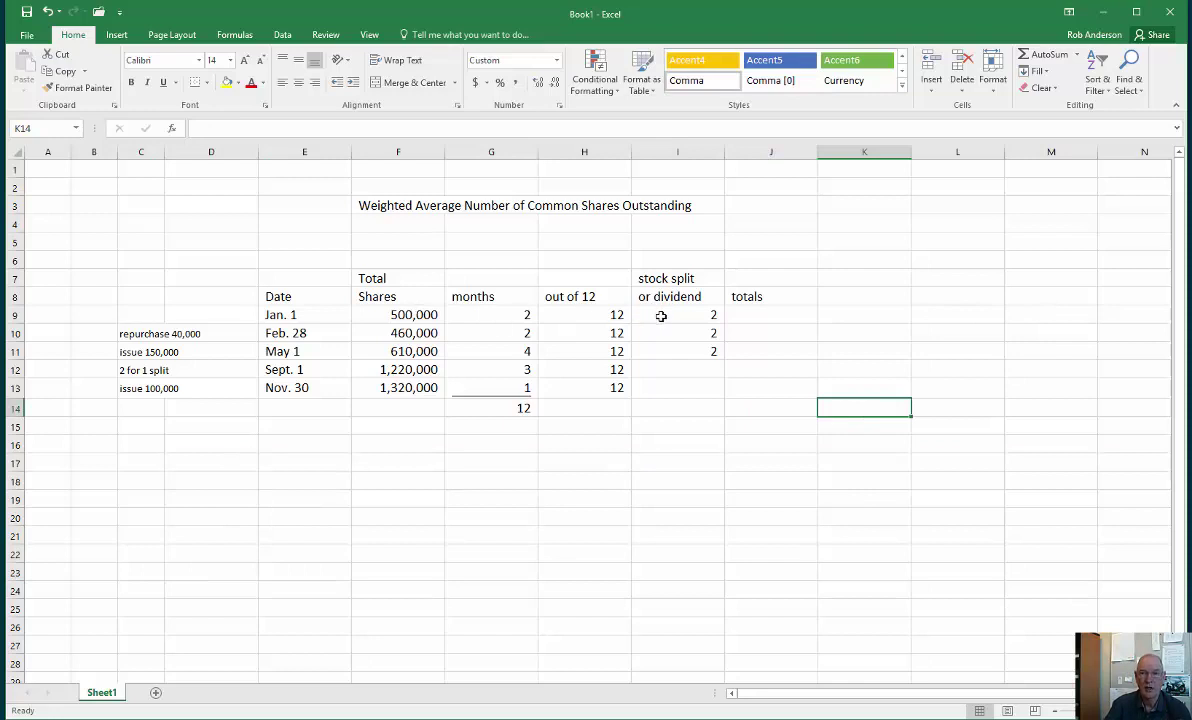
Step: Enter the formula +F9*G9/H9*I9 in J9 to calculate the weighted total for Jan. 1
drag(412, 313, 425, 350)
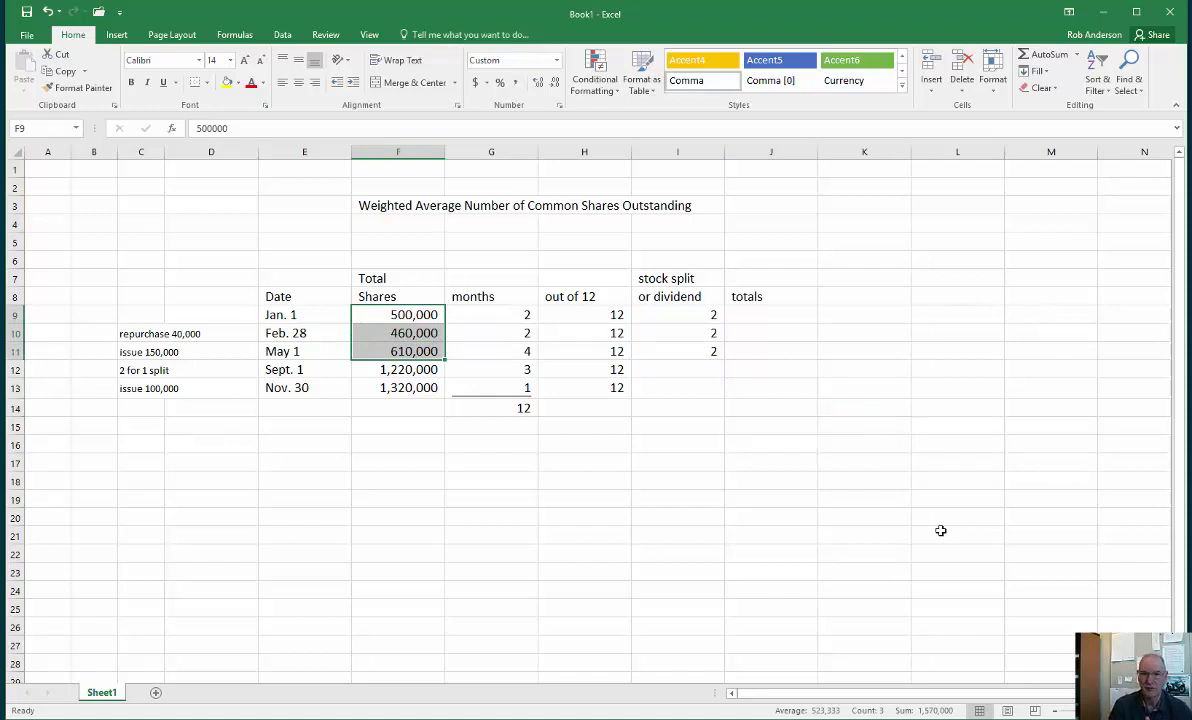
click(771, 313)
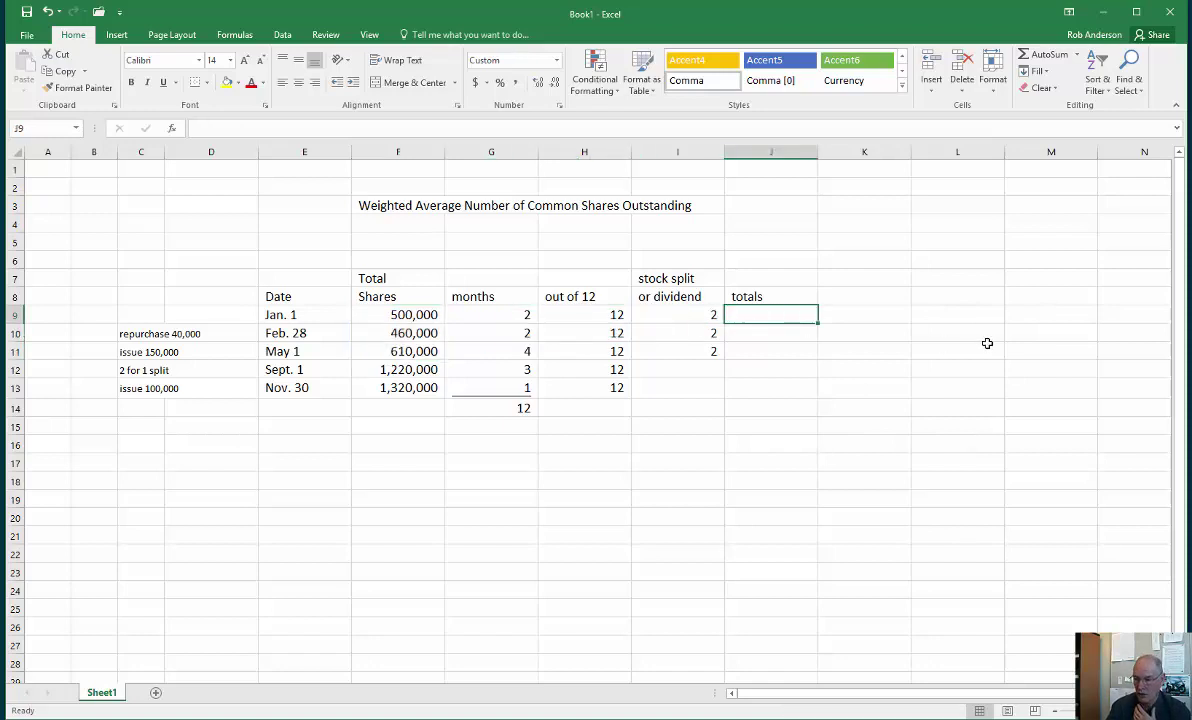
text(+)
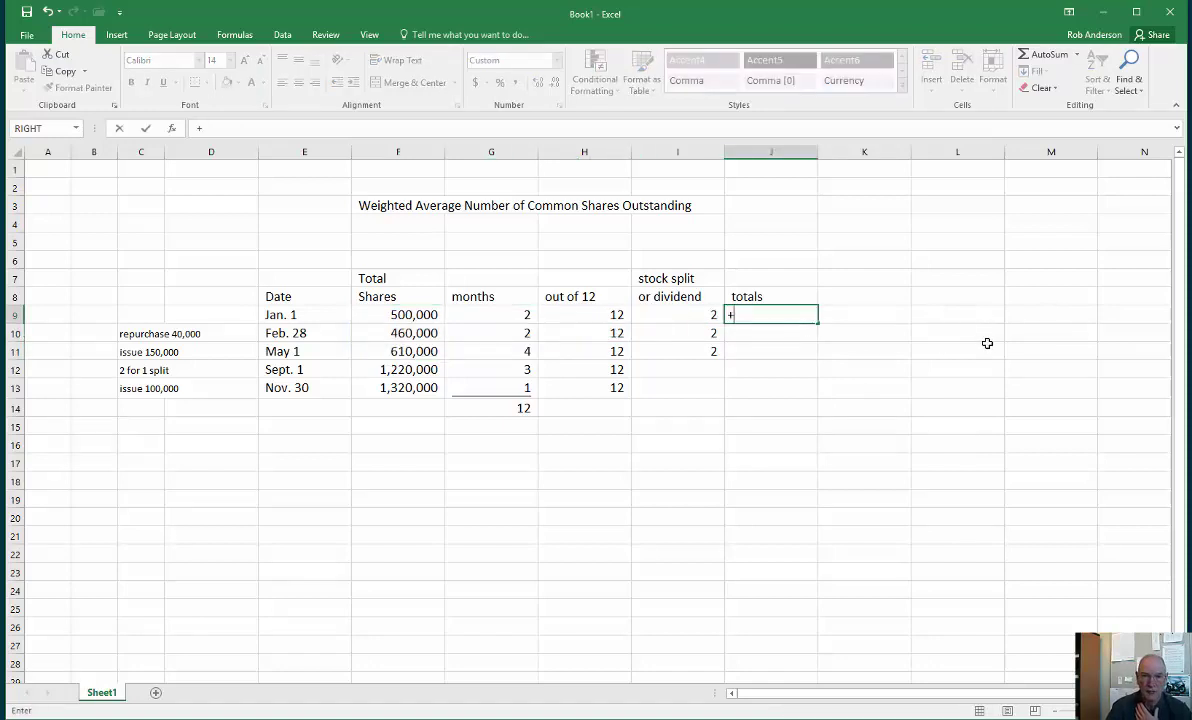
click(416, 314)
text(*)
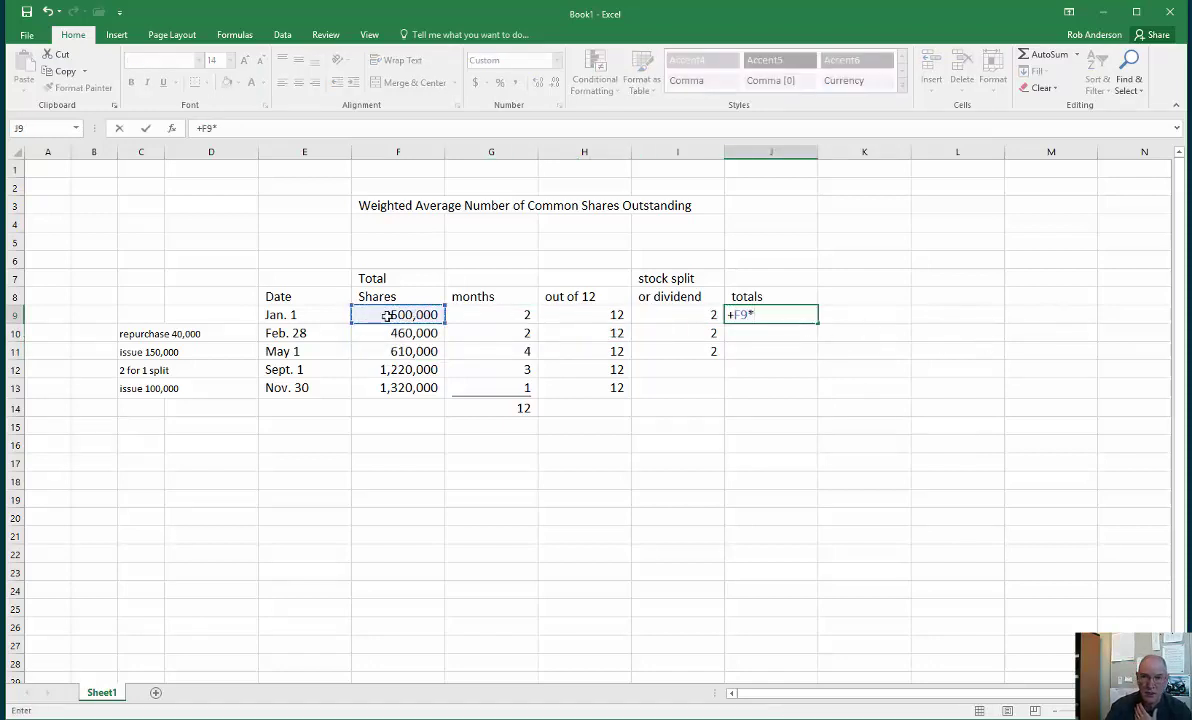
click(488, 314)
text(/)
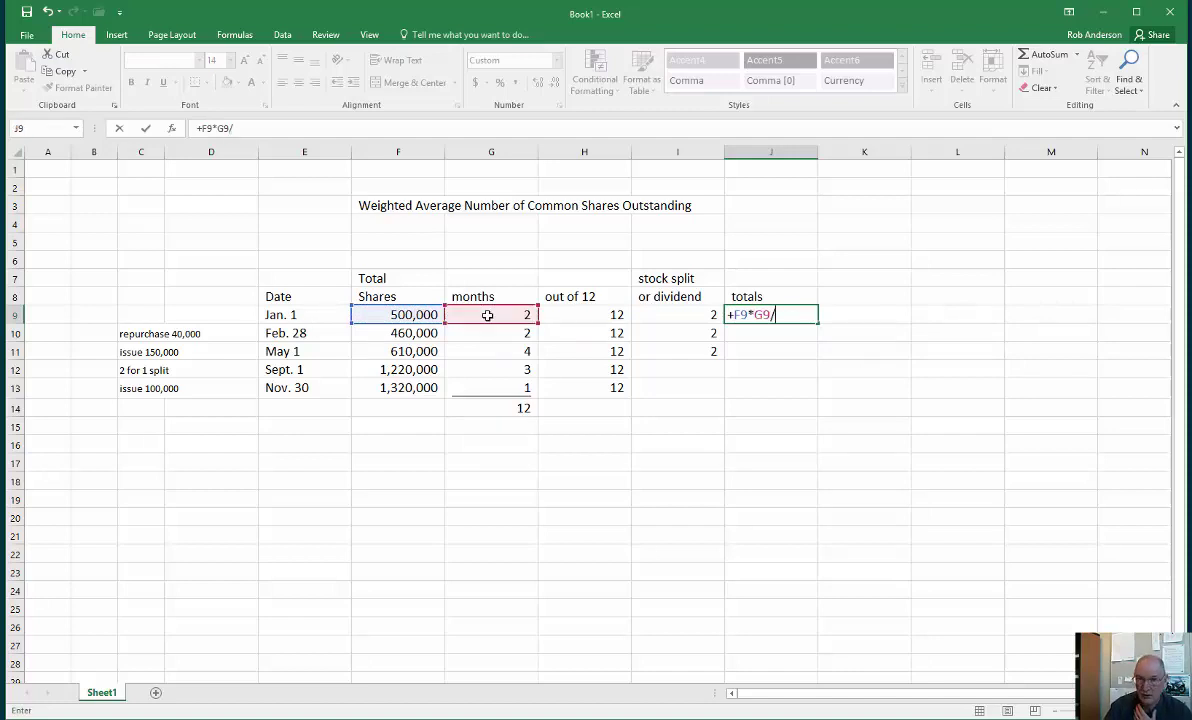
click(597, 312)
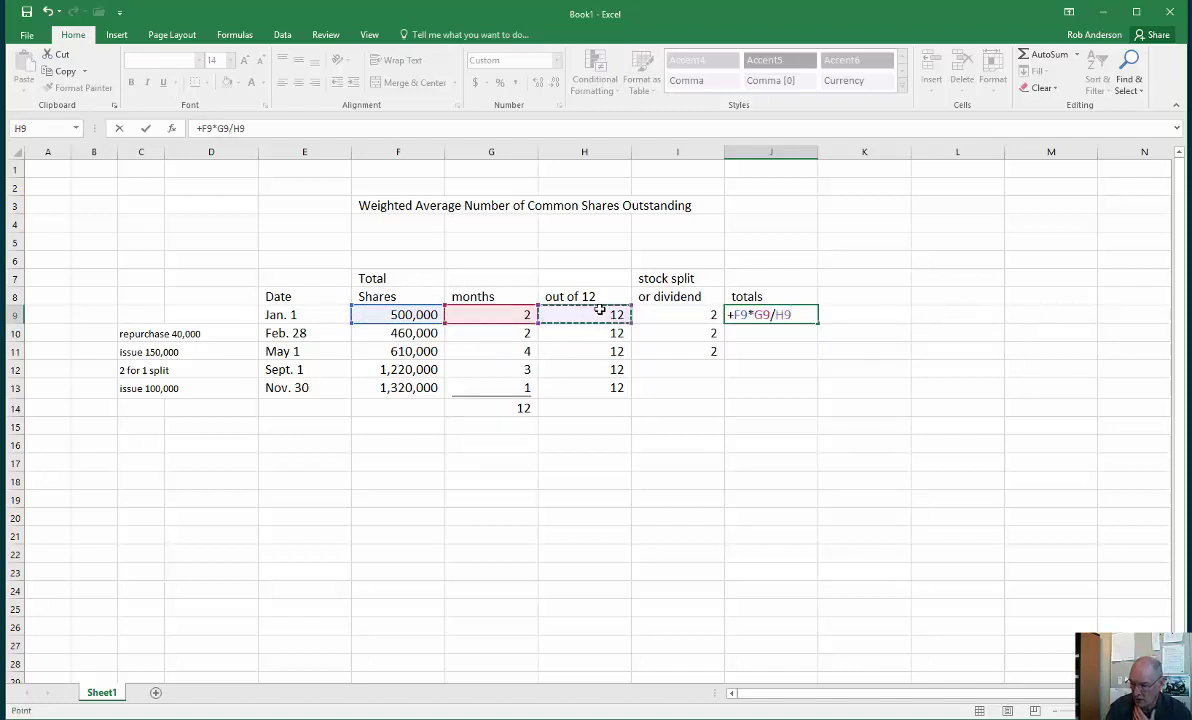
text(*)
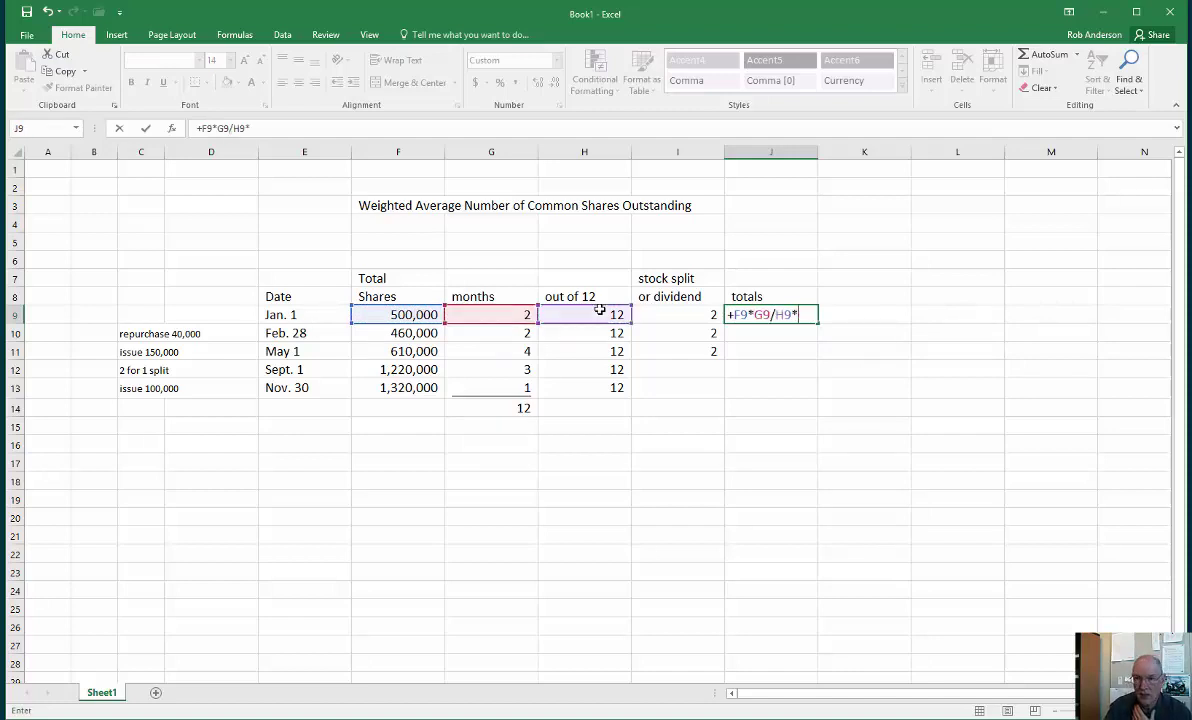
click(664, 316)
key(Return)
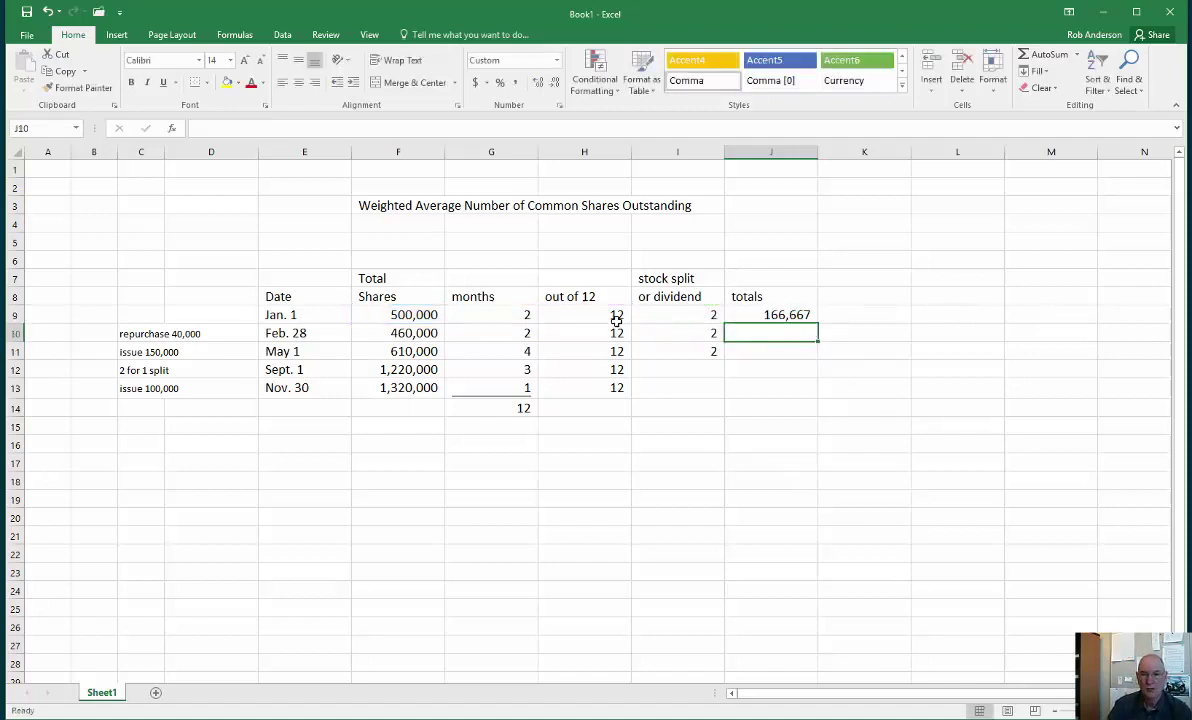
Step: Fill the J9 totals formula down through J11 for the Feb. 28 and May 1 rows
drag(430, 333, 657, 344)
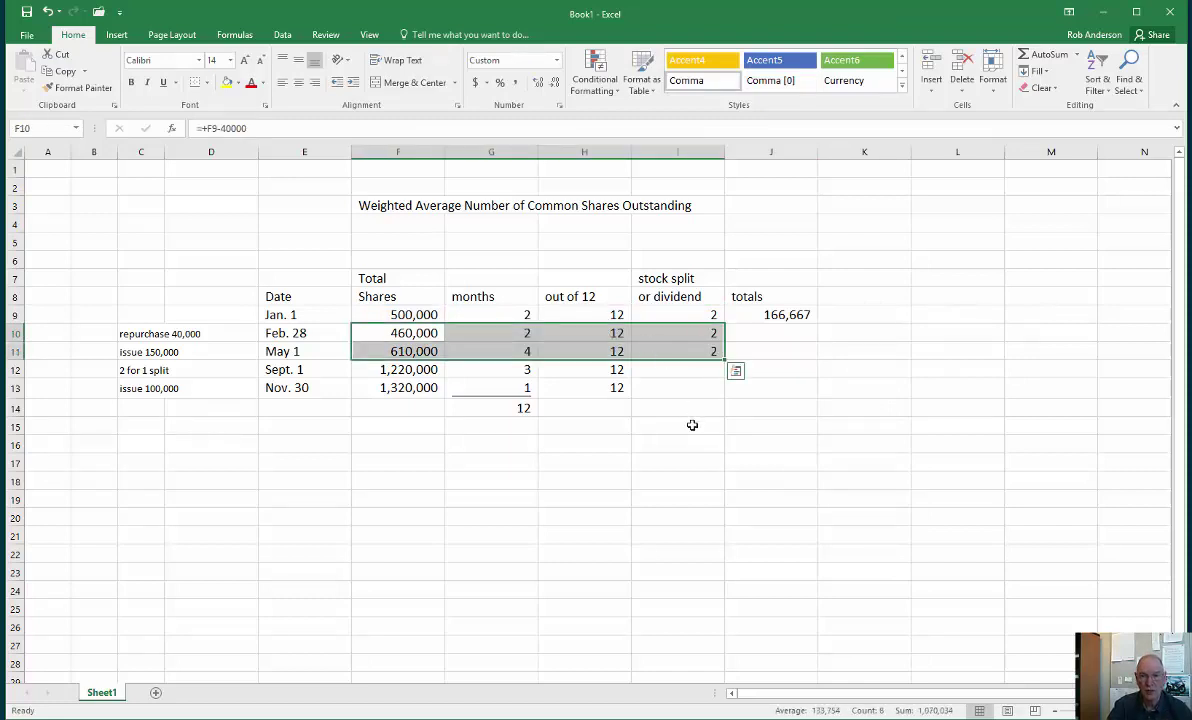
click(783, 314)
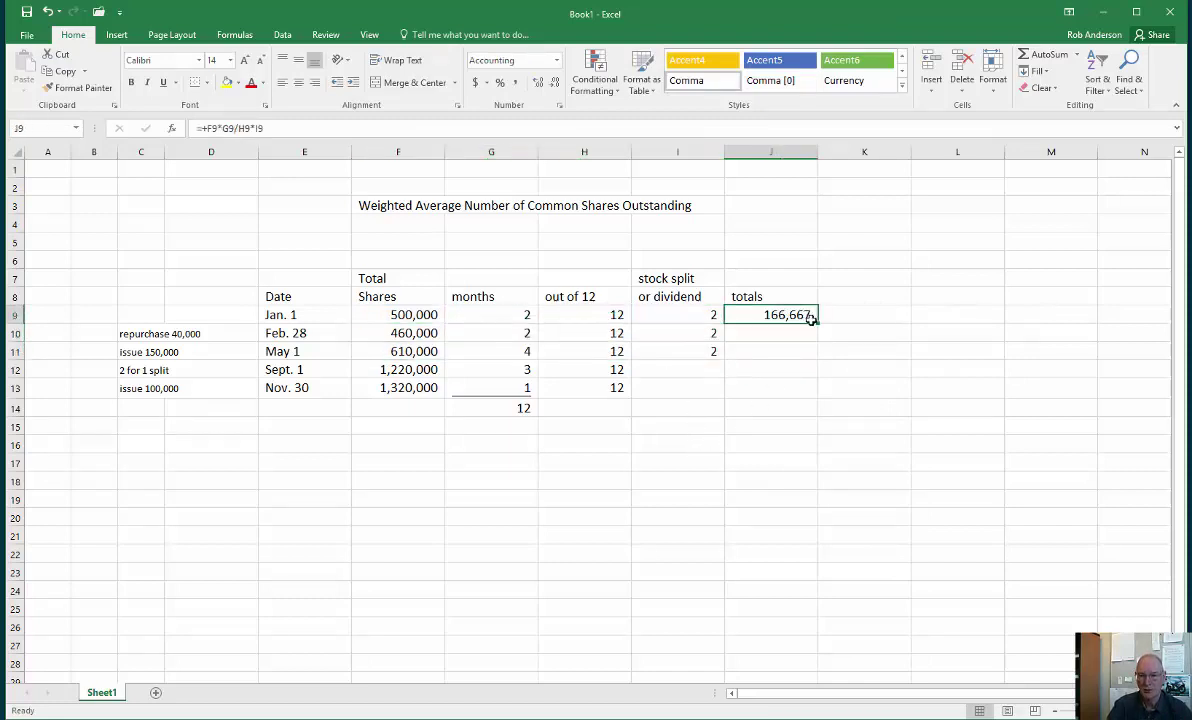
drag(817, 322, 817, 353)
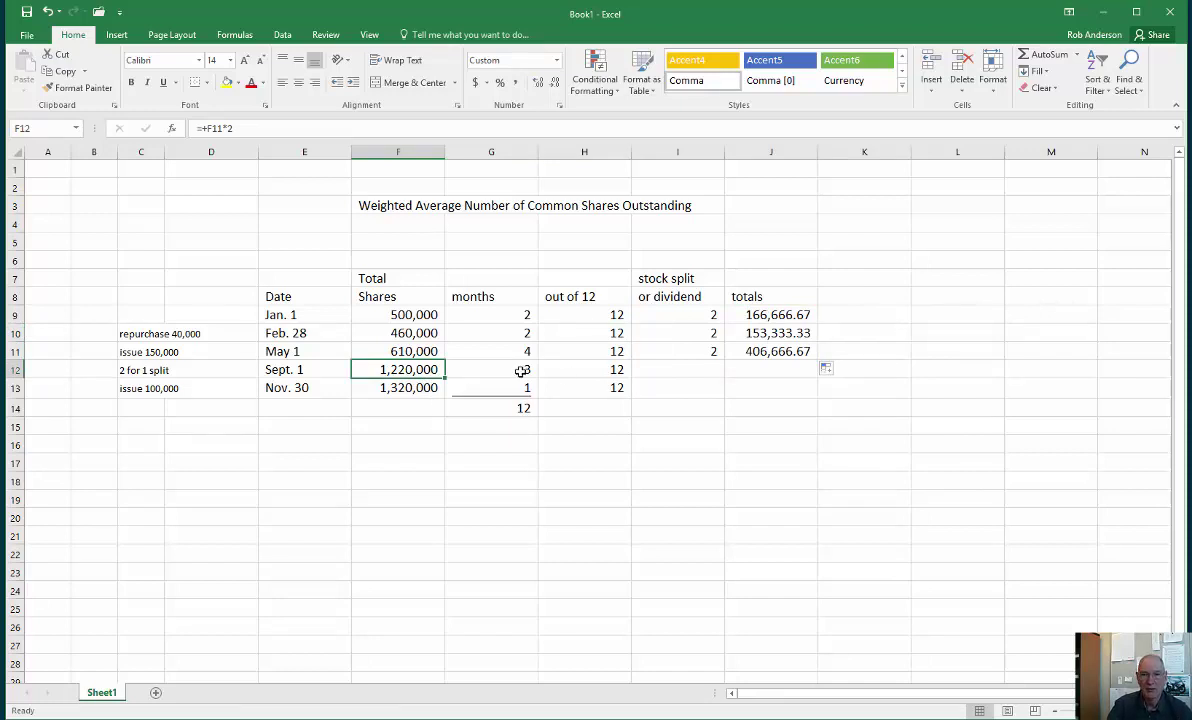
Step: Enter the formula +F12*G12/H12 in J12 to calculate the Sept. 1 weighted total without a split multiplier
click(751, 369)
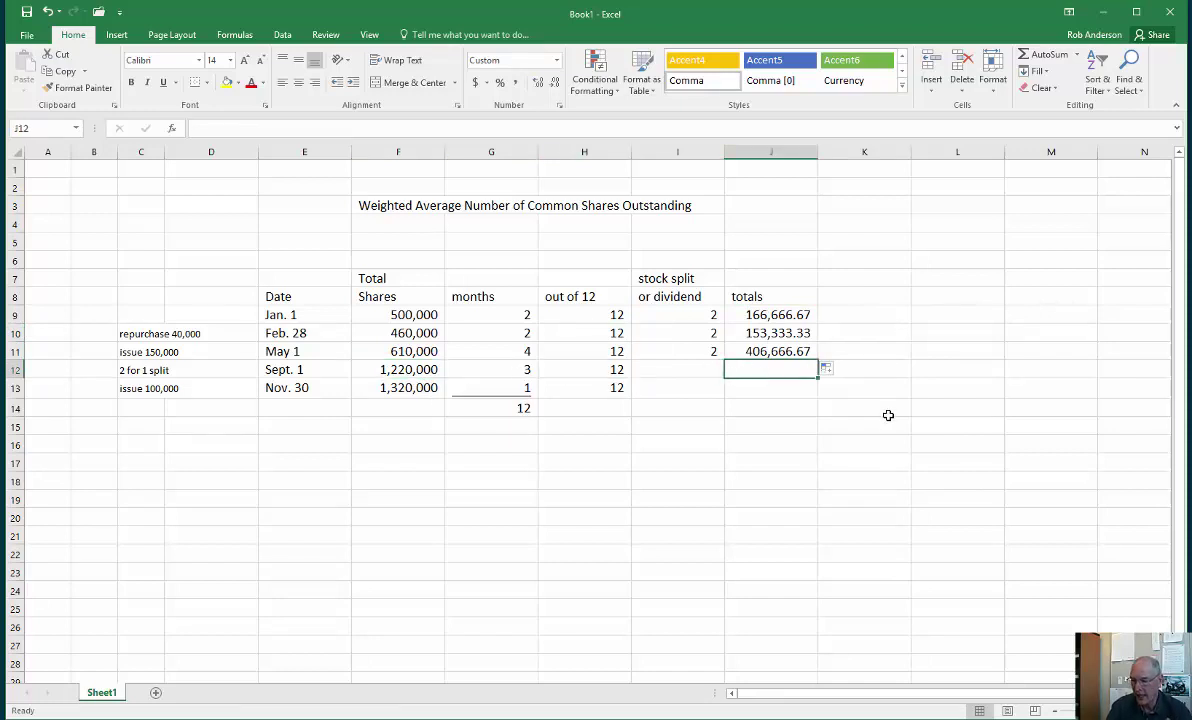
text(+)
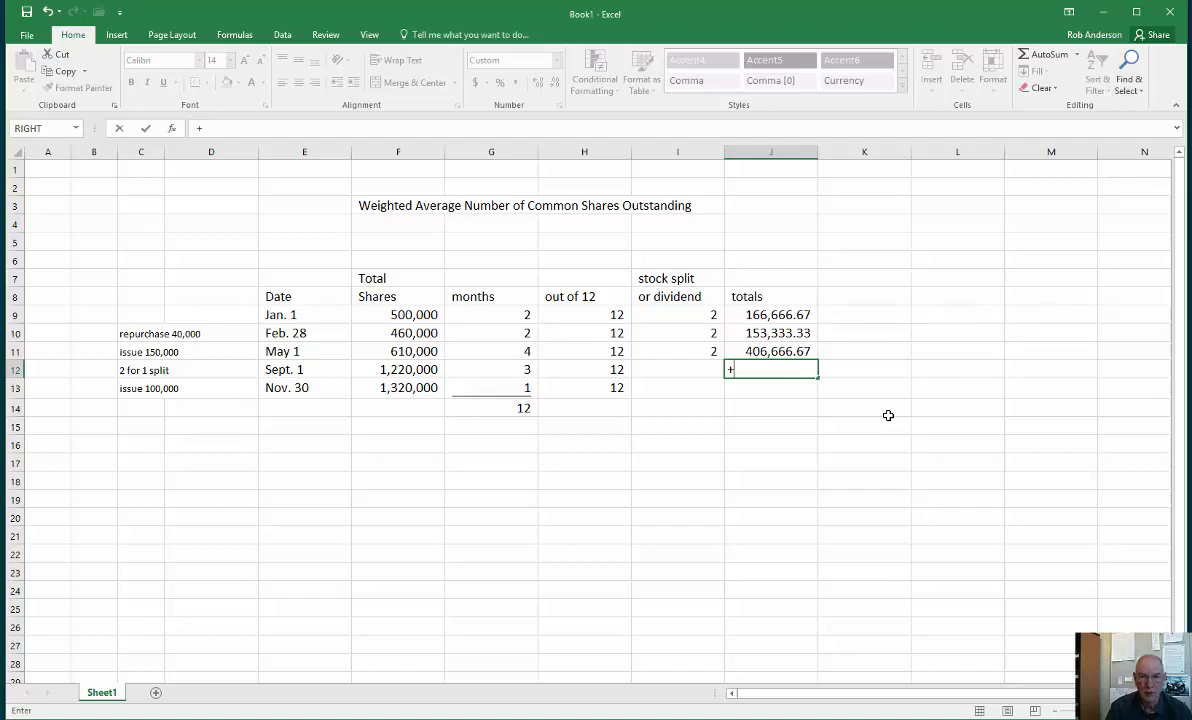
click(422, 370)
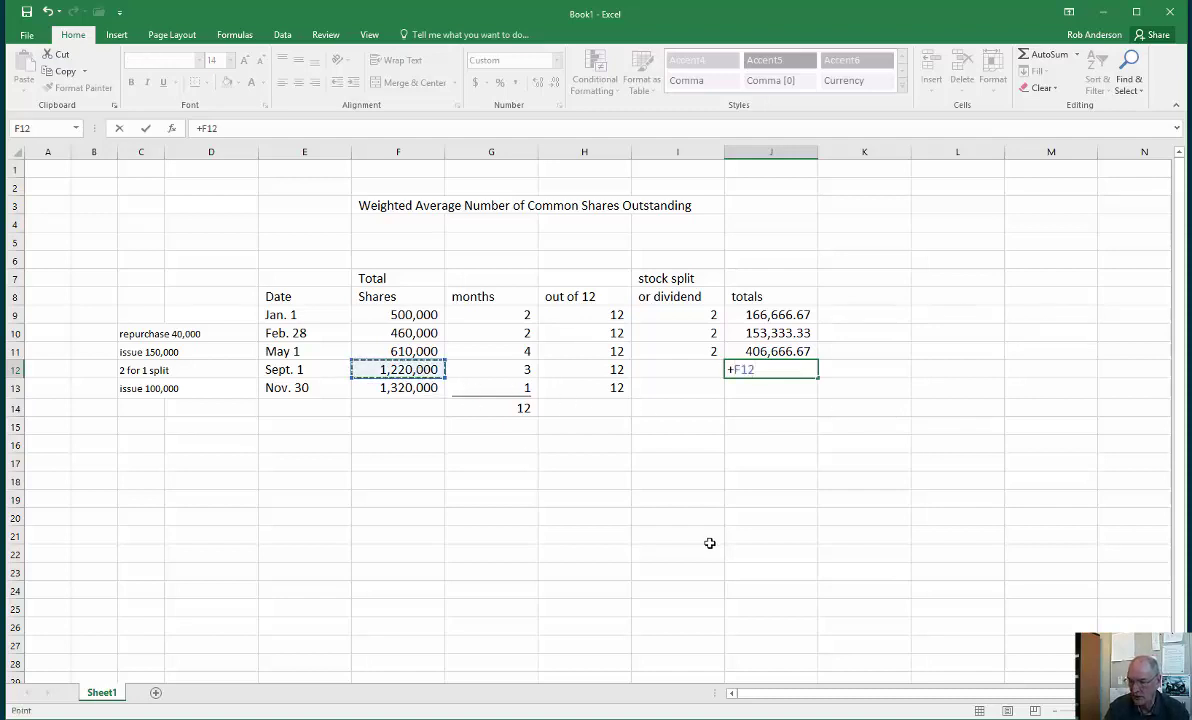
text(*)
click(511, 372)
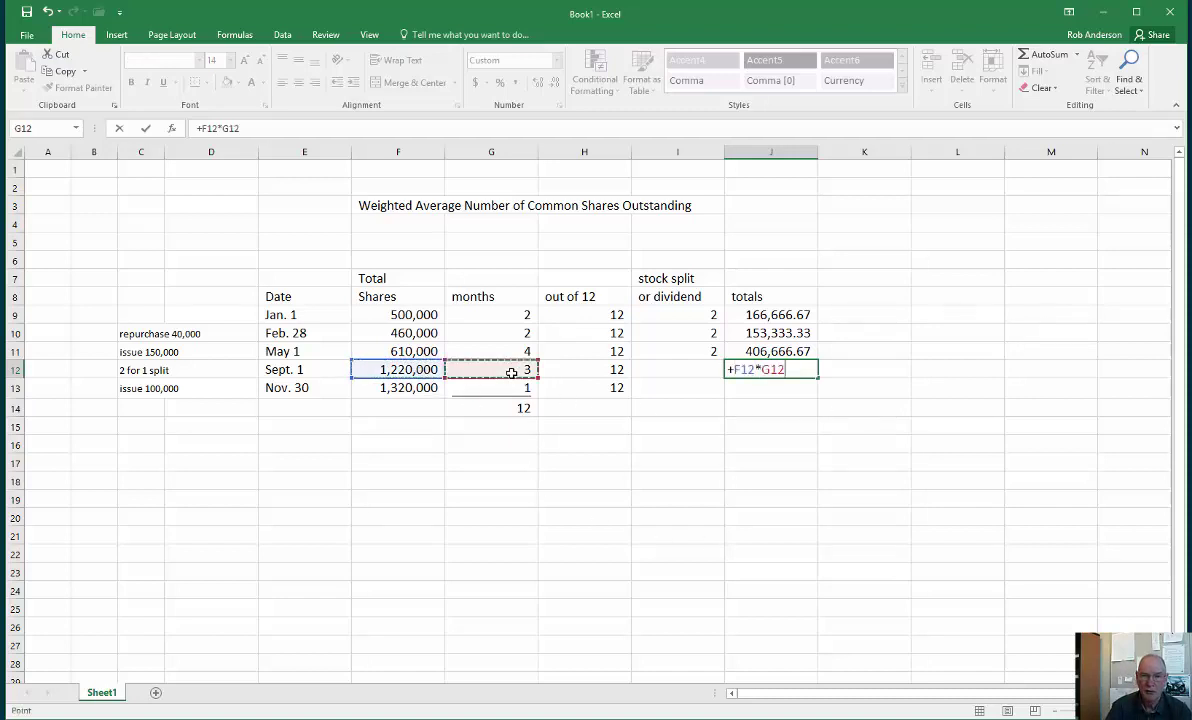
text(/)
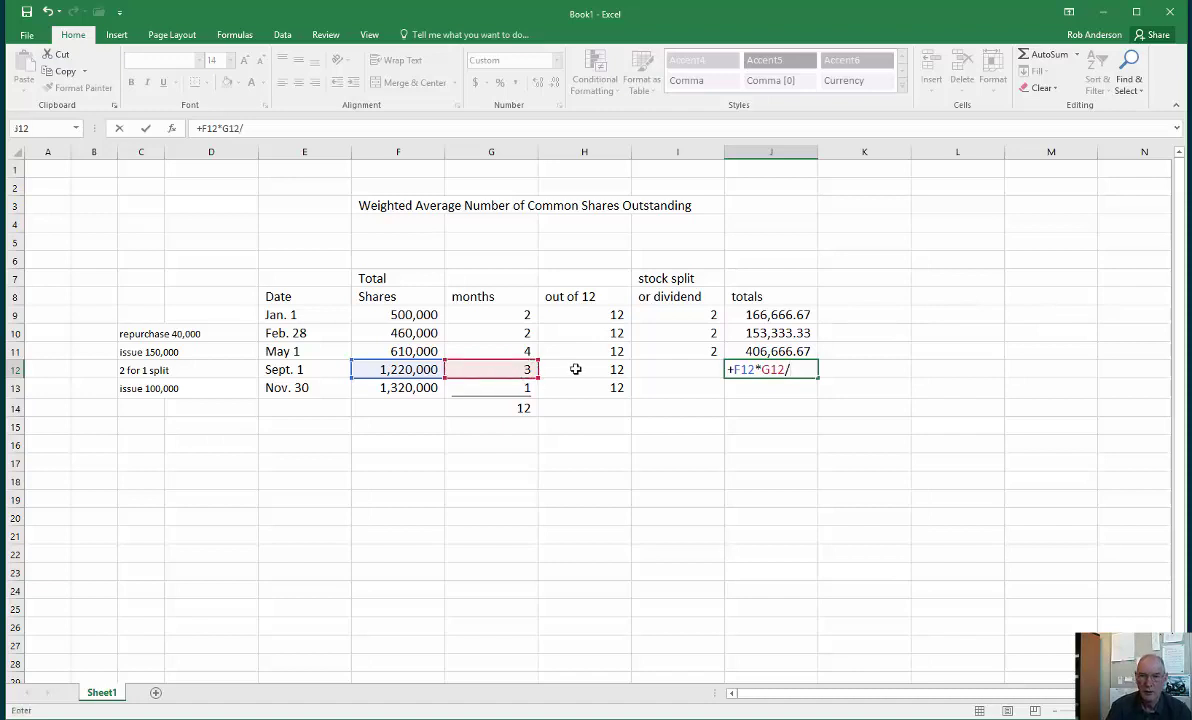
click(576, 369)
key(Return)
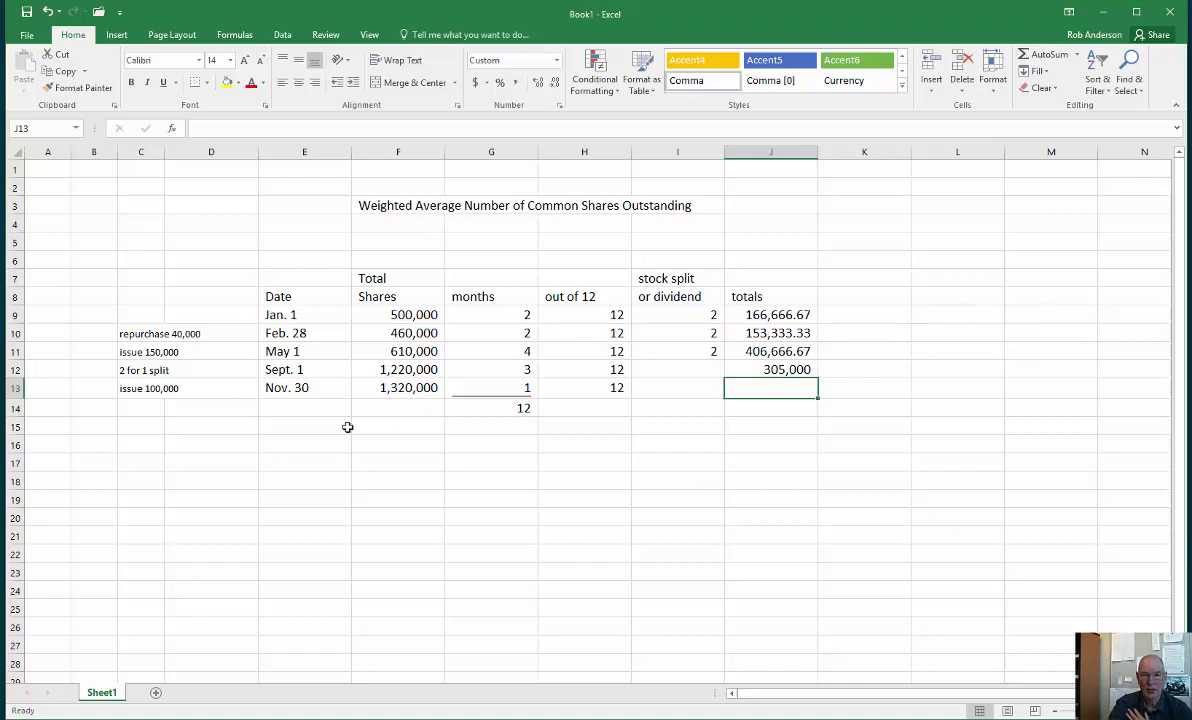
Step: Fill the J12 totals formula down to J13 for the Nov. 30 row
click(384, 388)
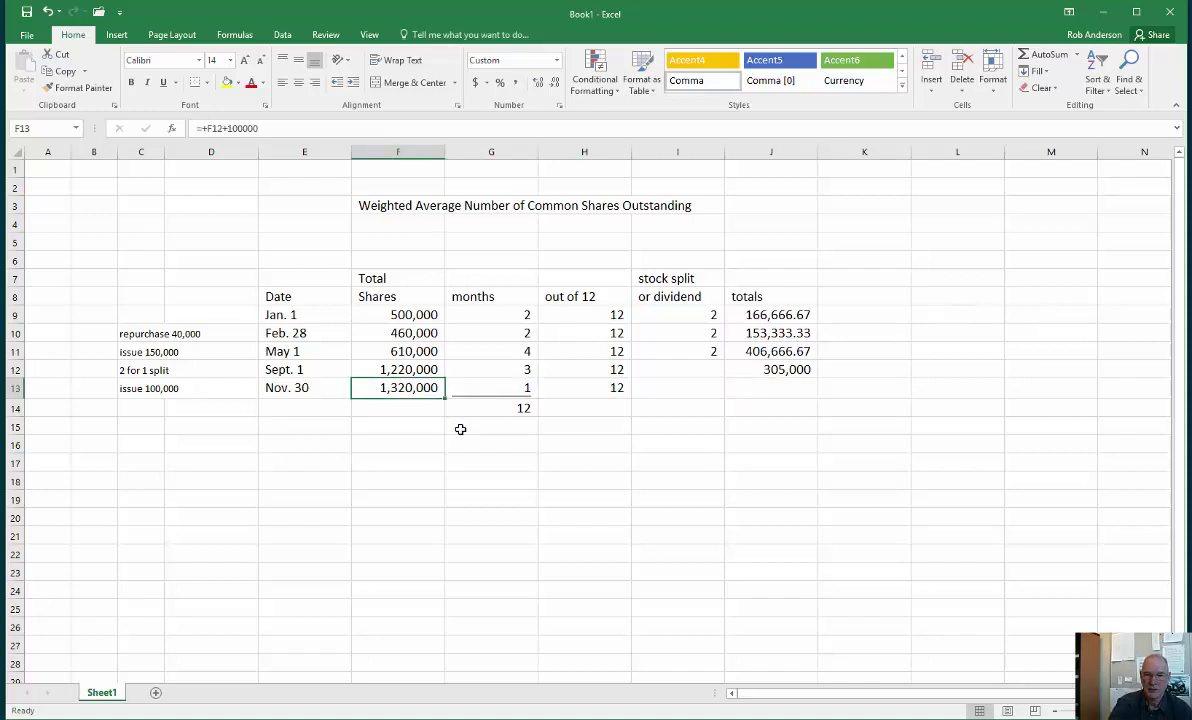
click(800, 369)
drag(818, 374, 820, 396)
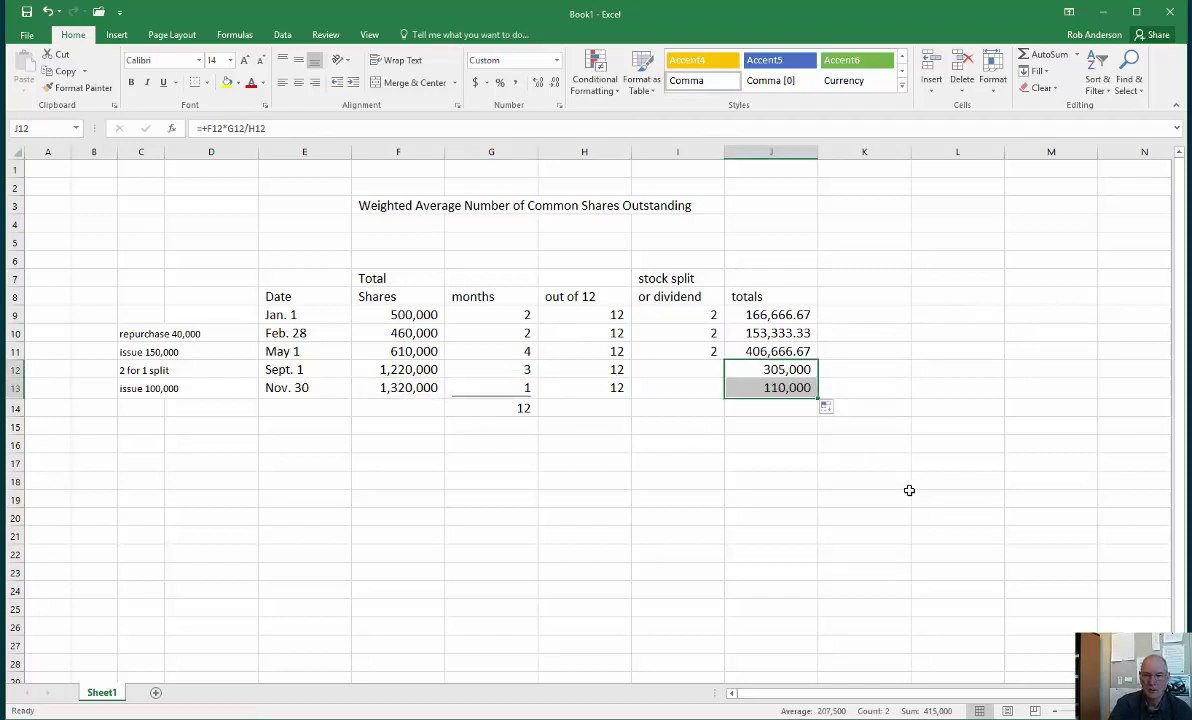
Step: Add a bottom border to J13 and total J9:J13 in J14 with AutoSum
drag(802, 314, 801, 386)
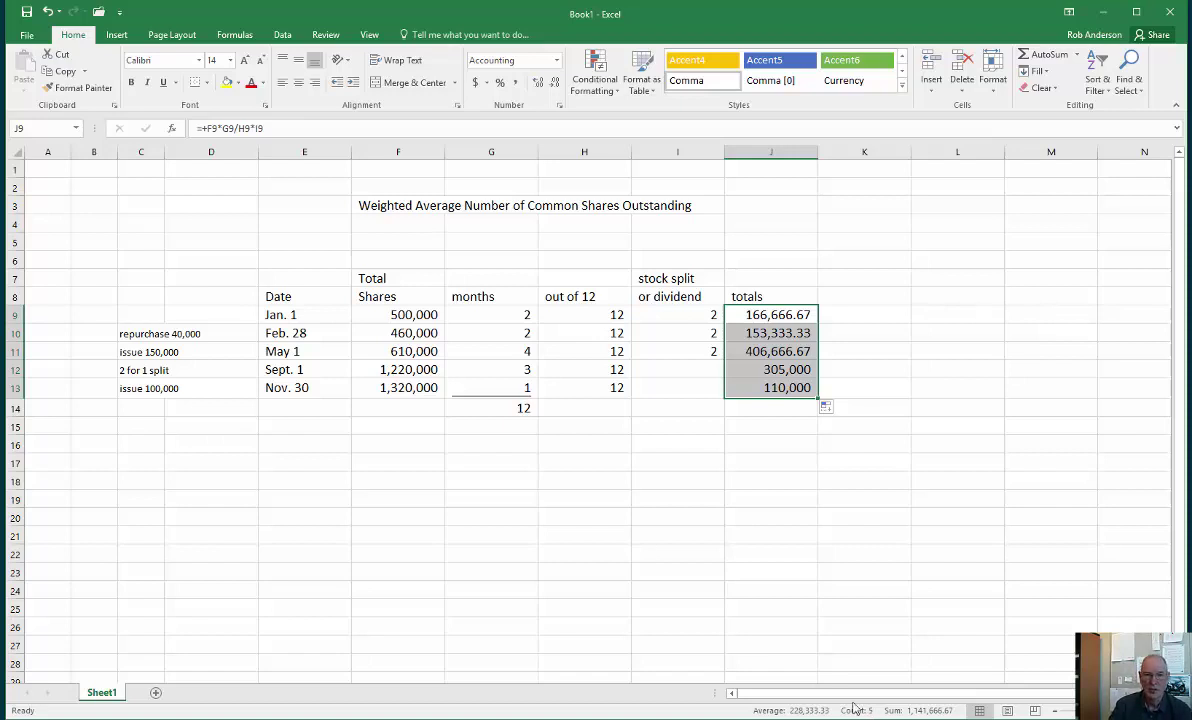
click(398, 388)
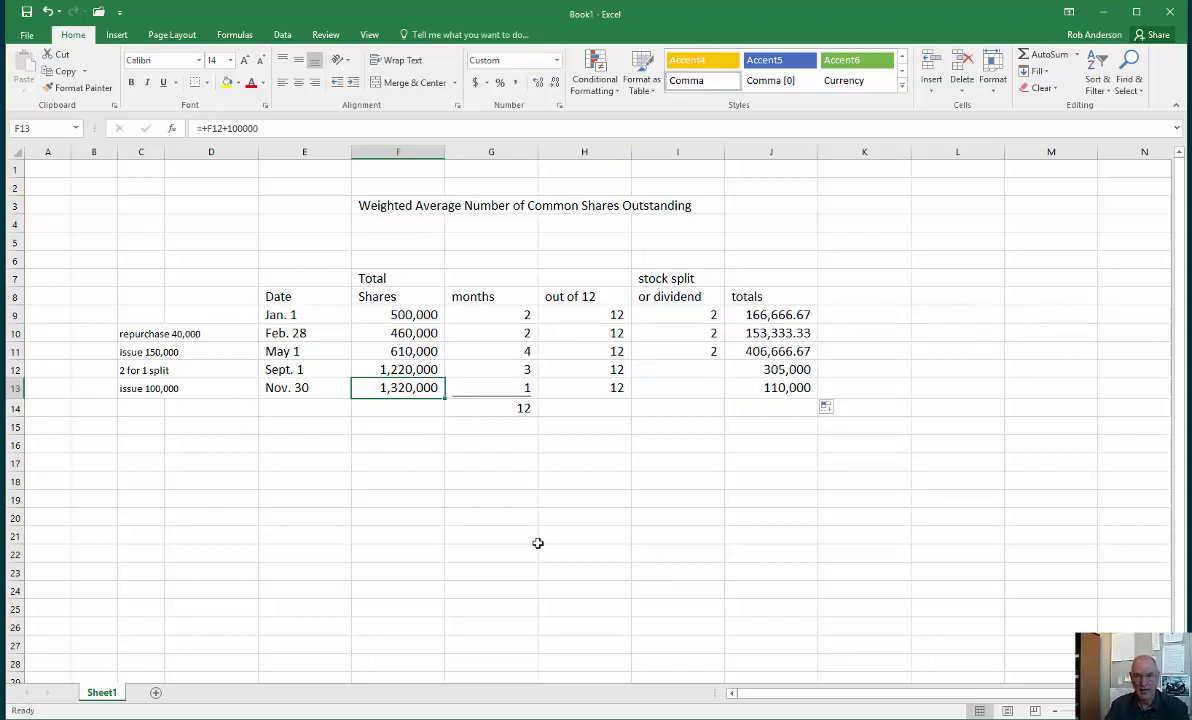
click(772, 387)
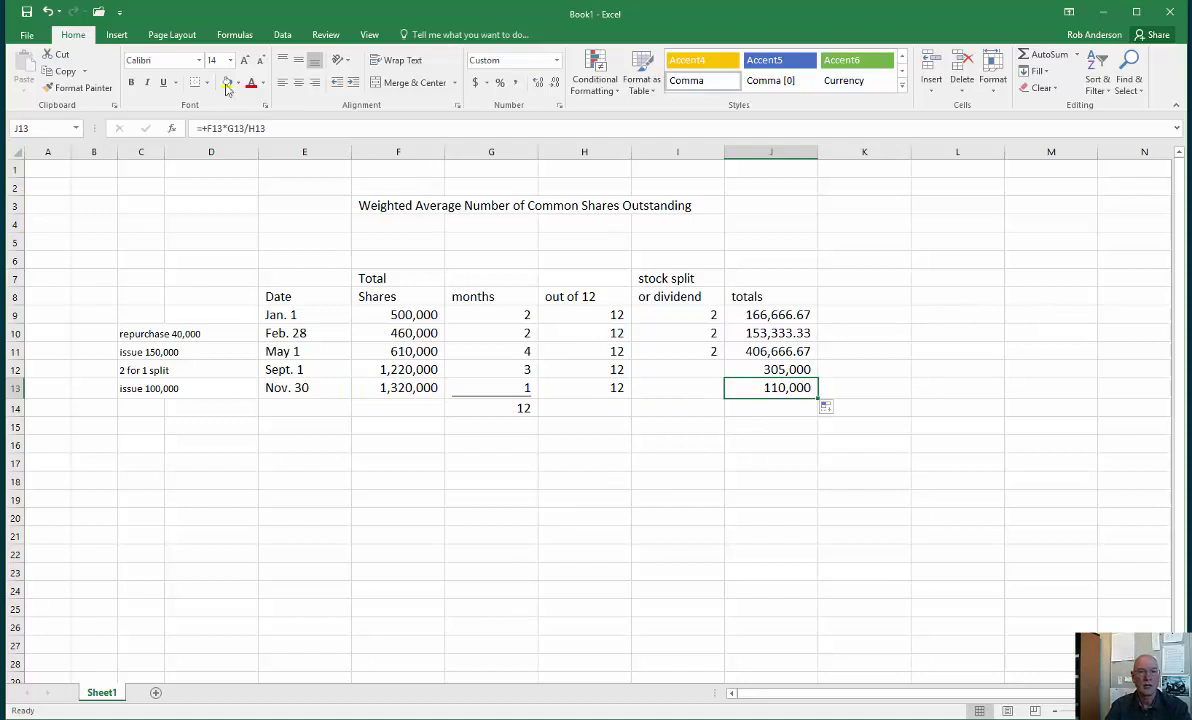
click(774, 405)
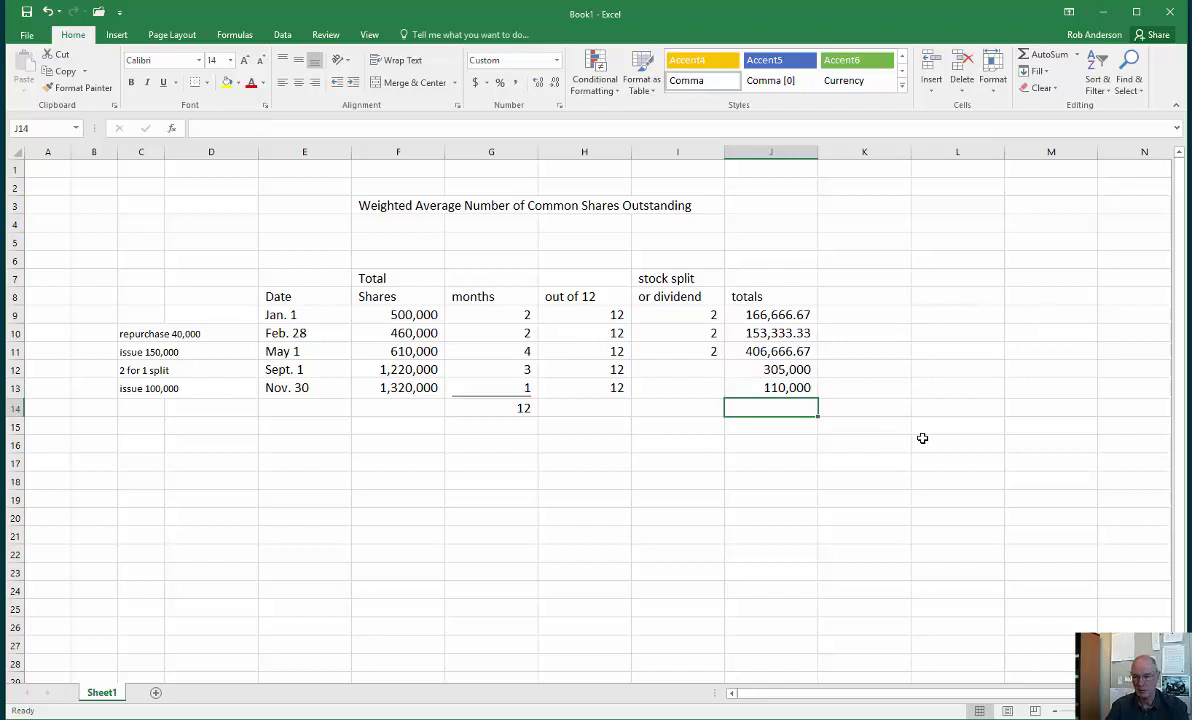
click(1049, 56)
key(Return)
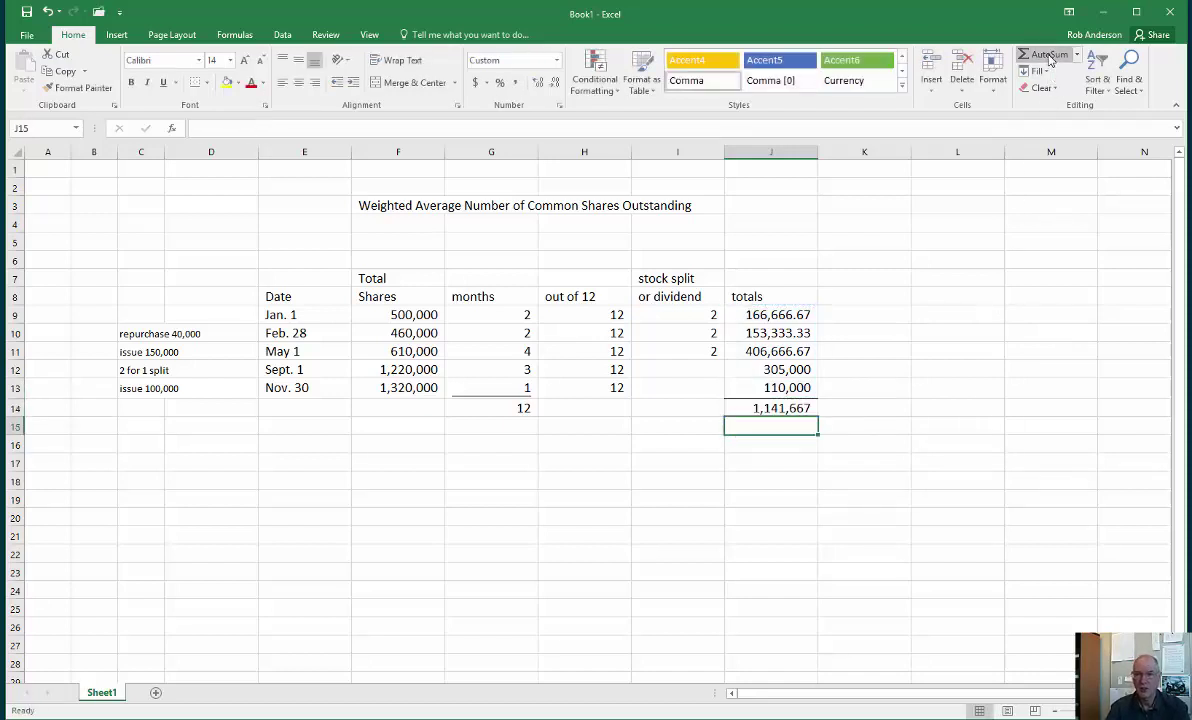
Step: Increase the font size of the grand total in J14 to 18
click(777, 410)
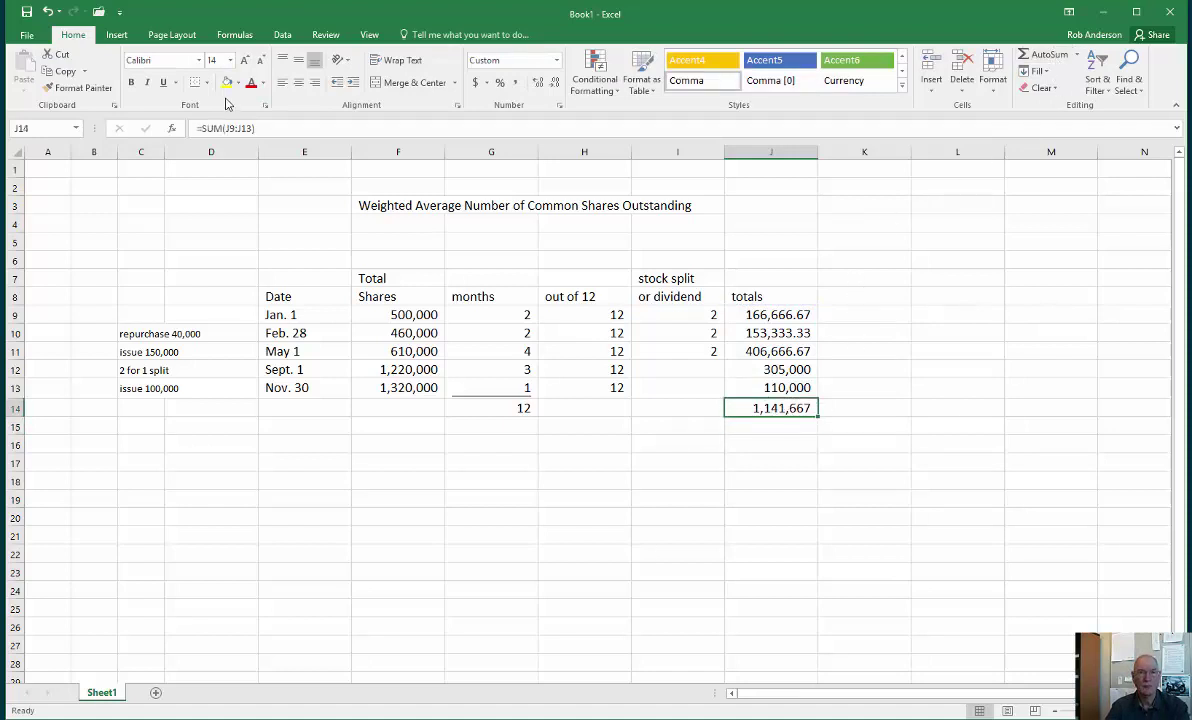
click(245, 60)
click(245, 60)
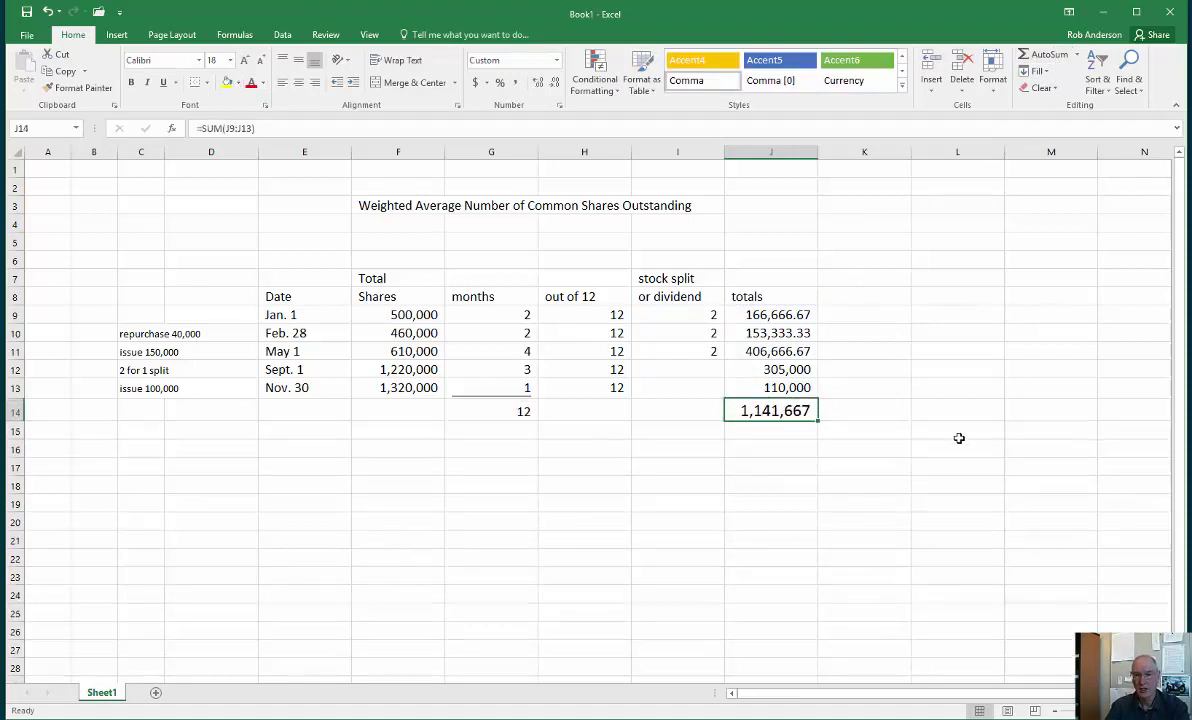
drag(958, 448, 958, 467)
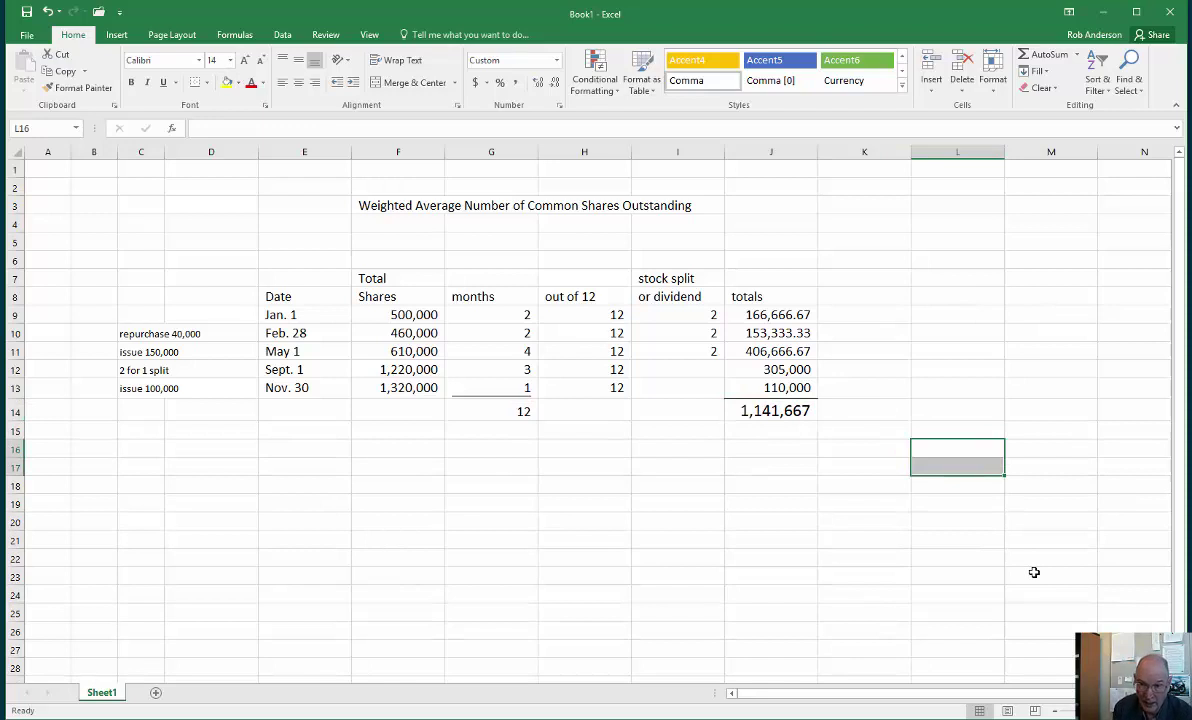